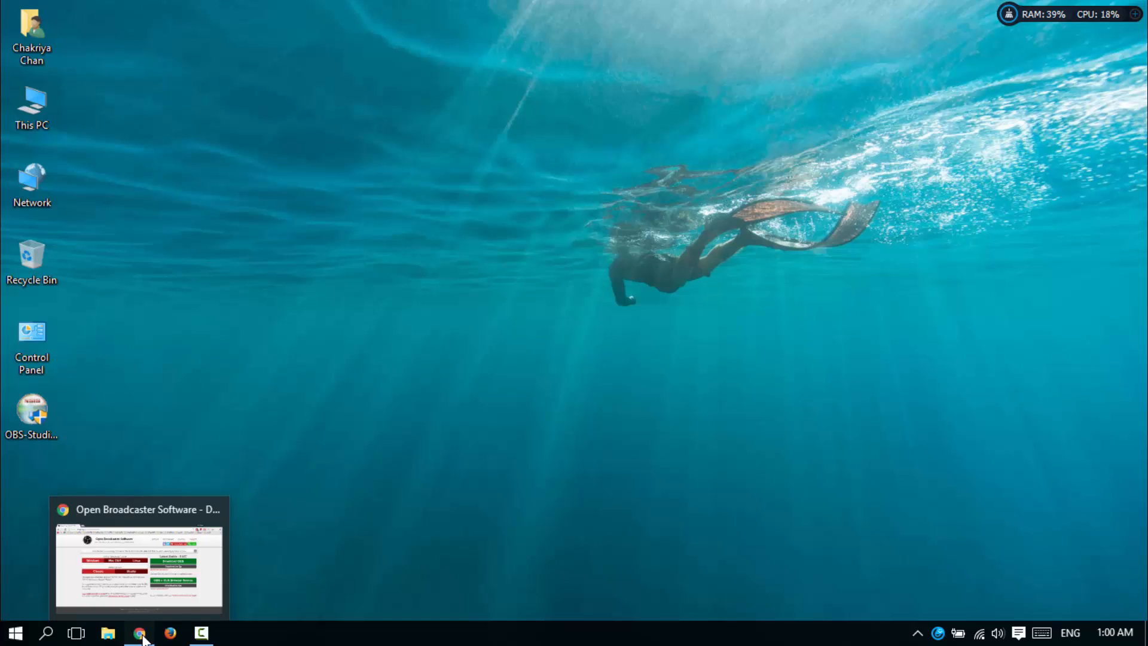
Close the existing Chrome window, then open a new one and maximize it
right_click(143, 639)
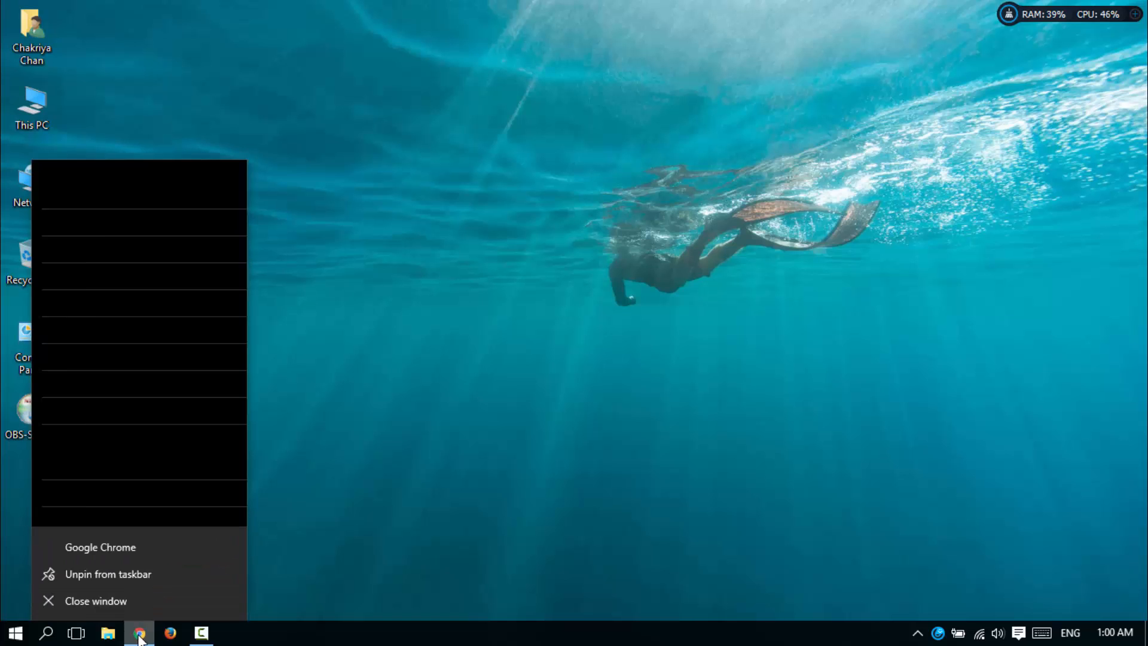
click(136, 601)
click(137, 636)
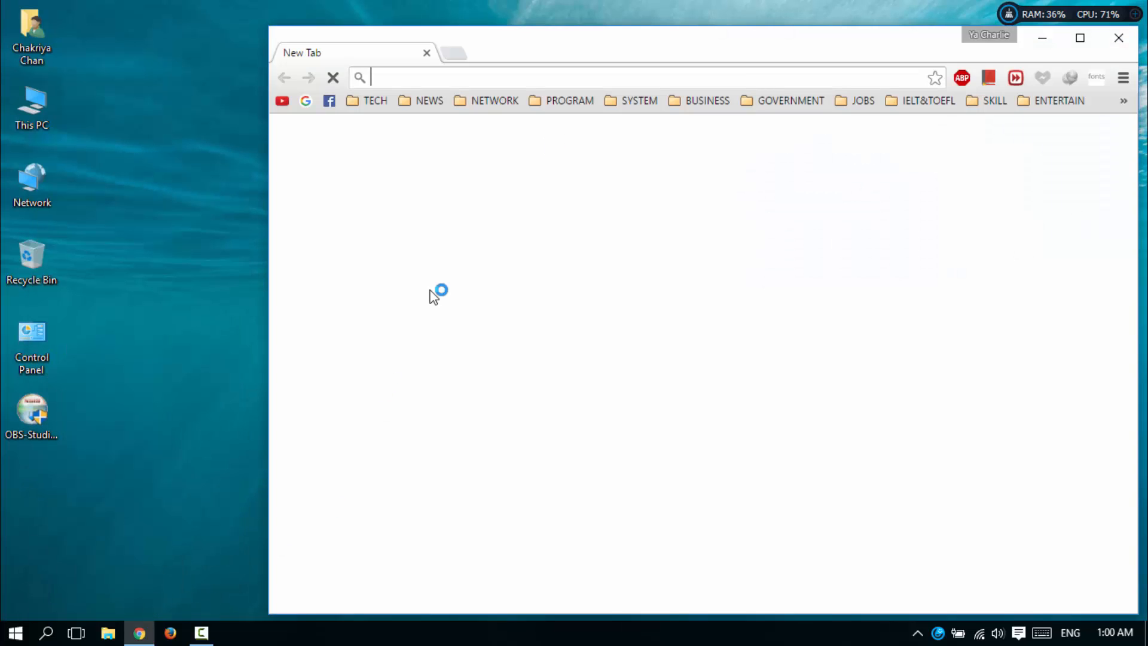
click(1080, 38)
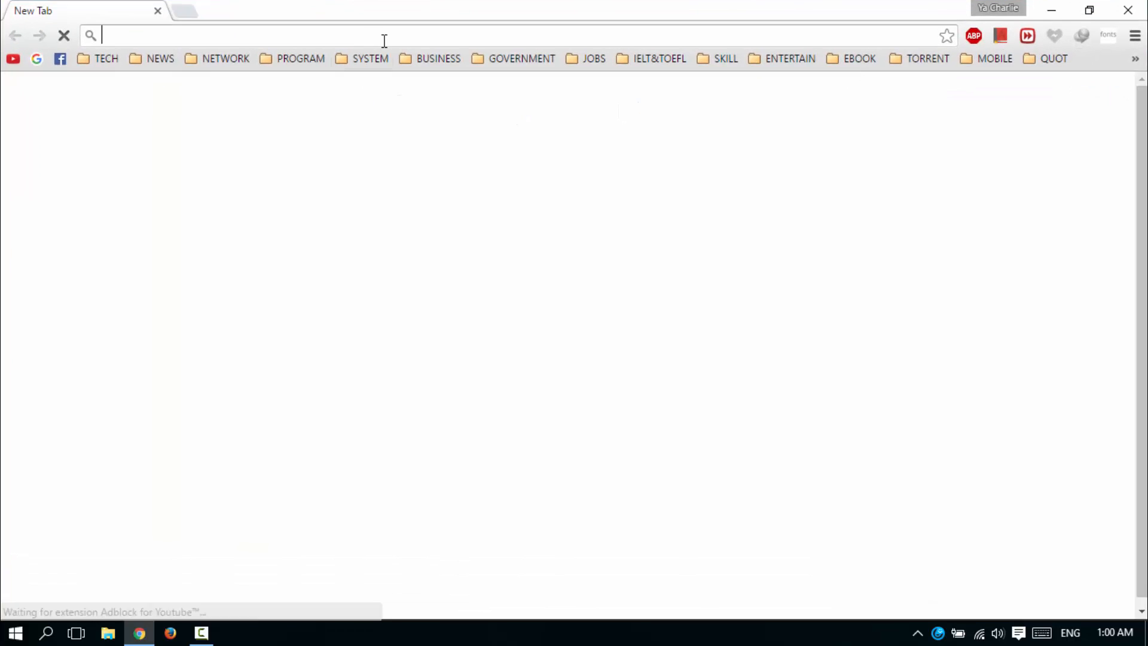
Search Google for "obs studio" and open the Open Broadcaster Software download page
text(ON)
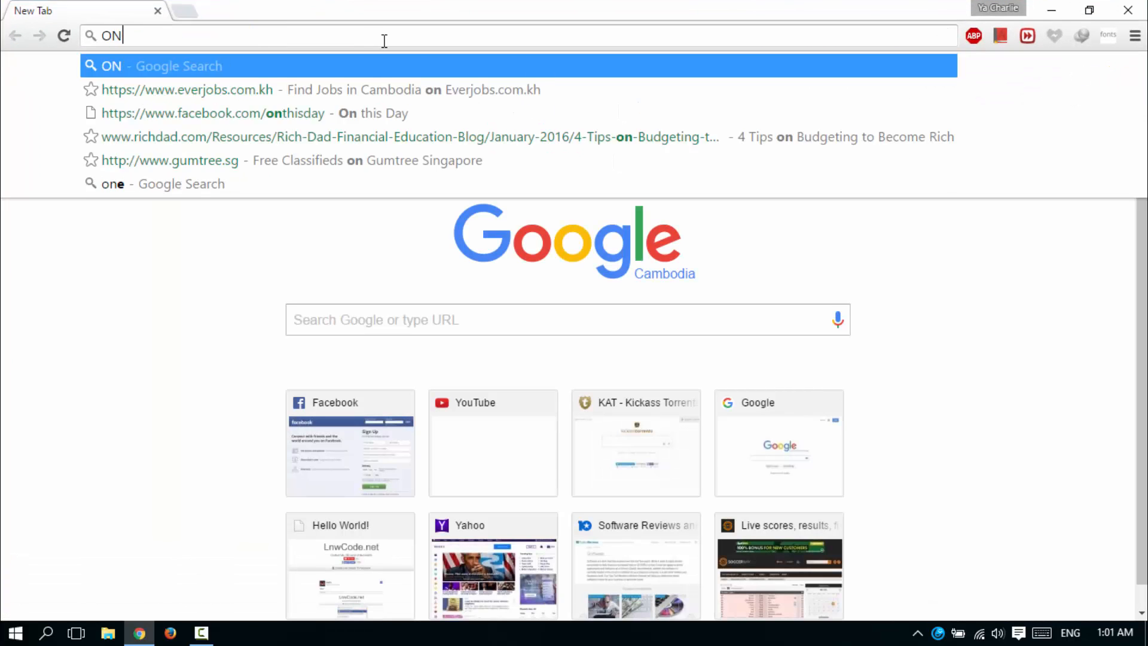
key(BackSpace)
key(BackSpace)
text(OBS studio)
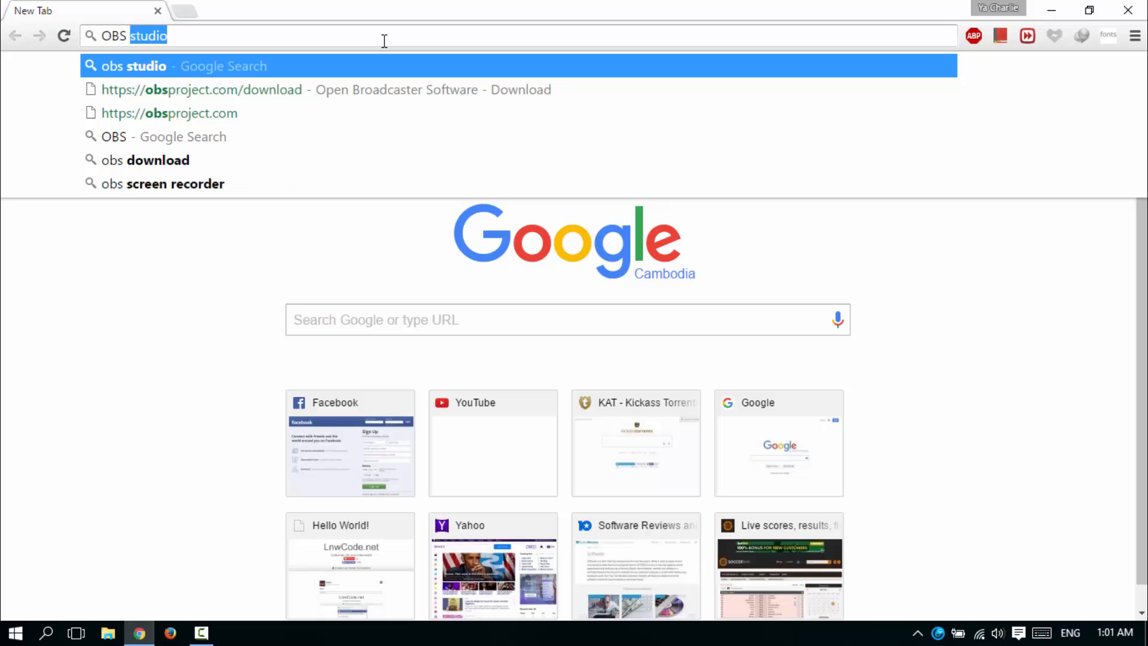
key(Return)
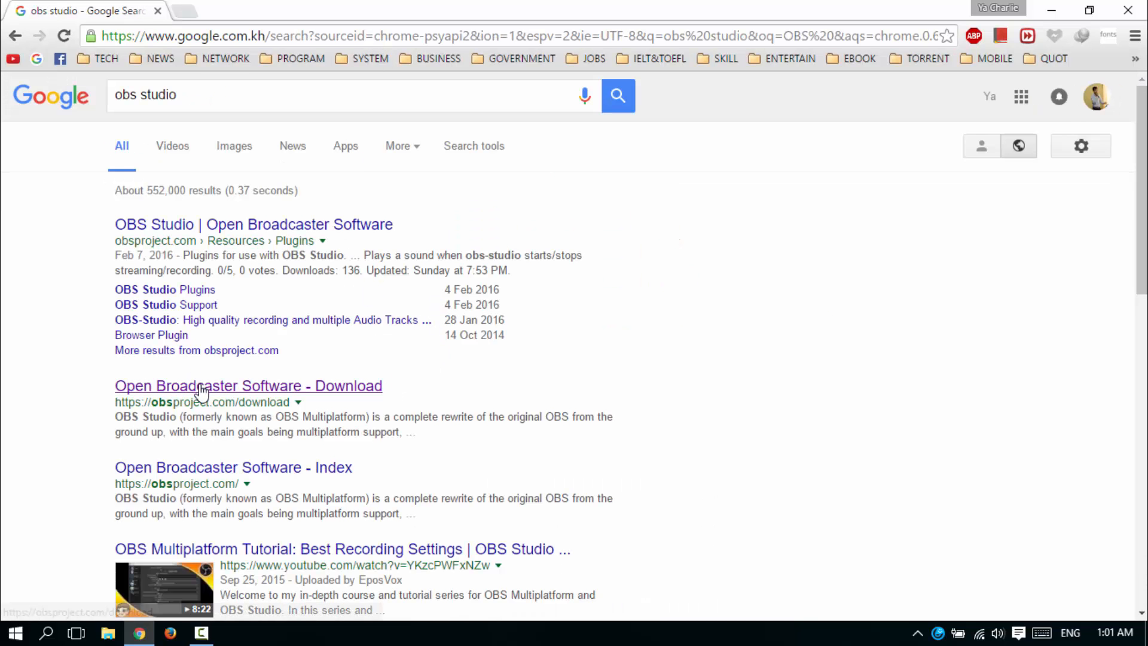
click(281, 392)
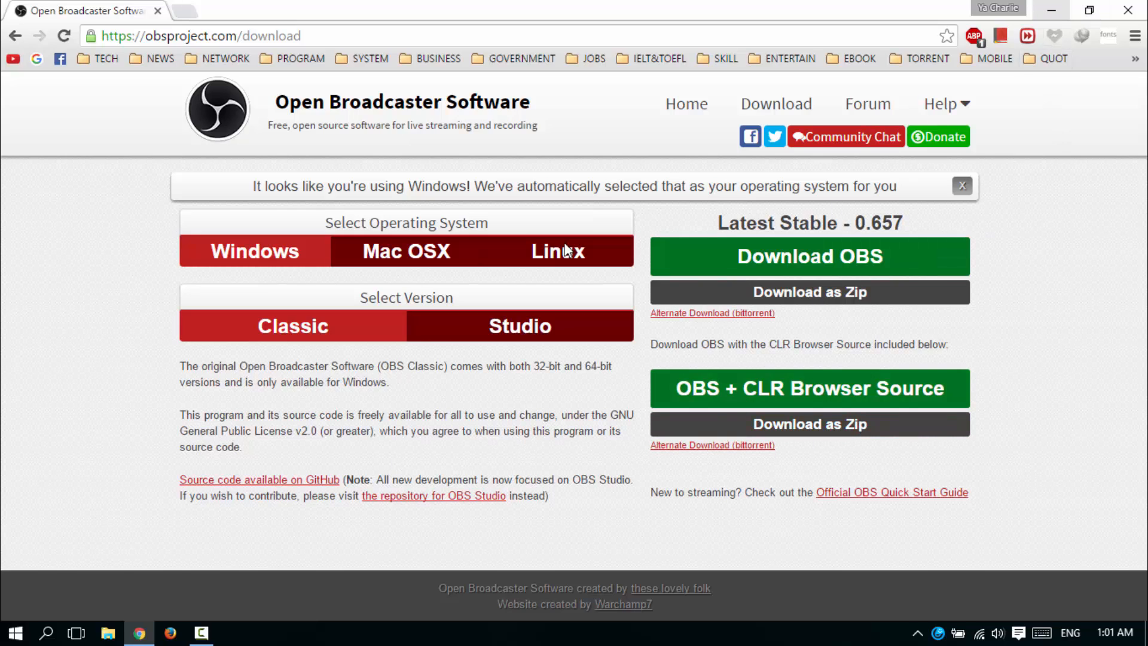
Close the browser and install OBS Studio 0.14.2 from the desktop installer into C:\Program Files (x86)\obs-studio
click(1127, 18)
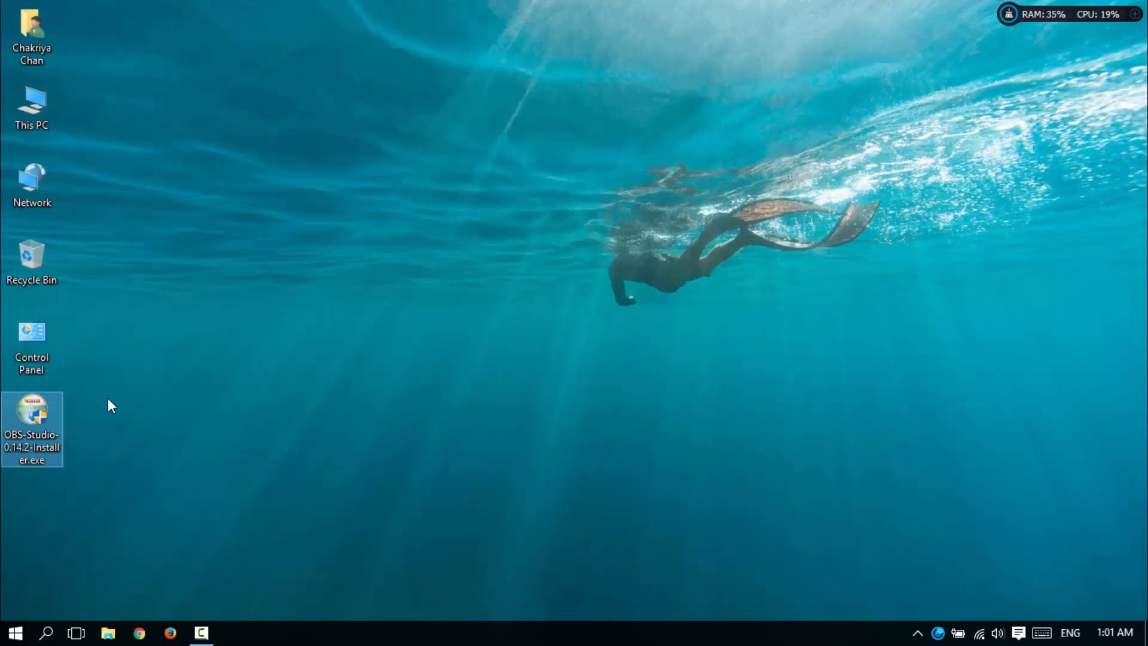
right_click(217, 290)
click(260, 378)
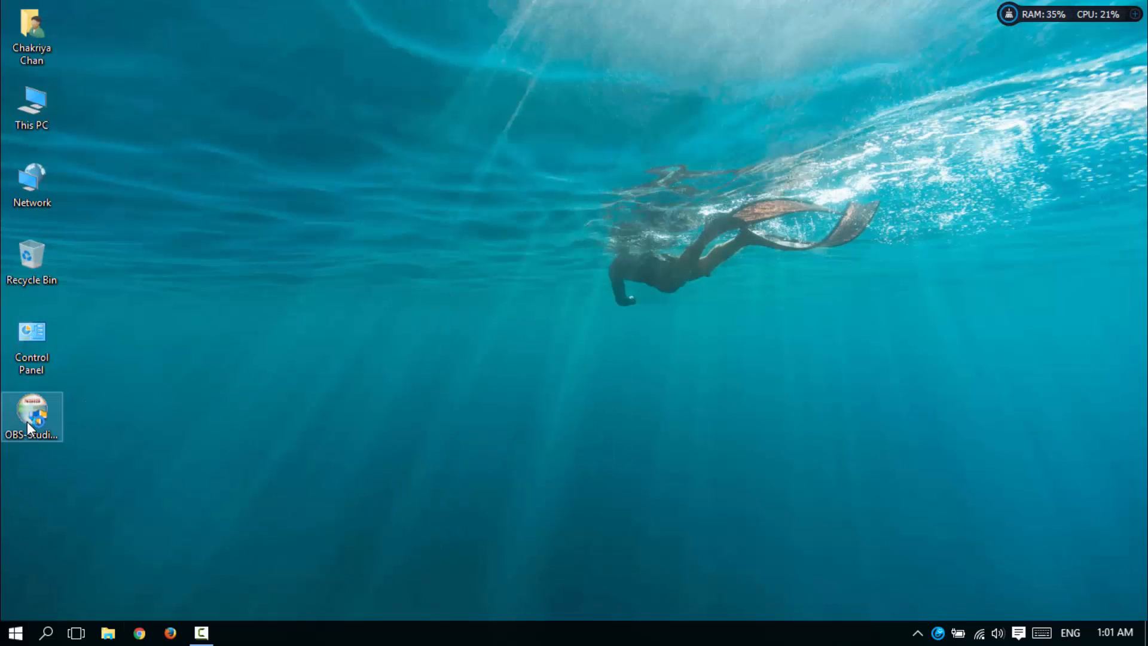
key(Return)
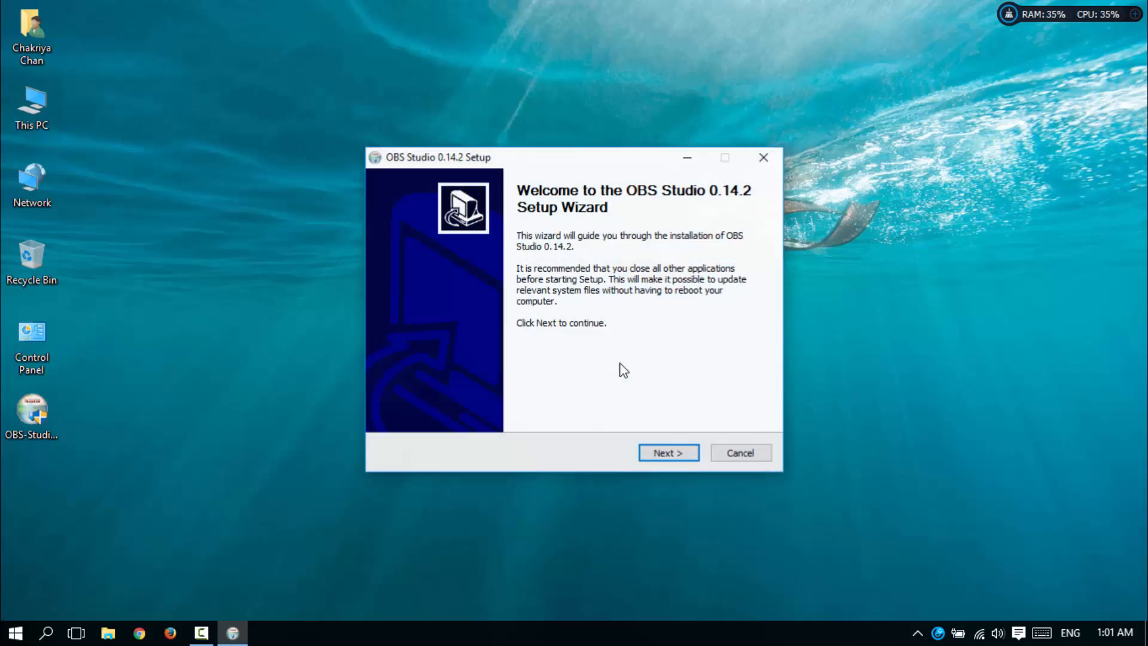
click(681, 453)
click(671, 457)
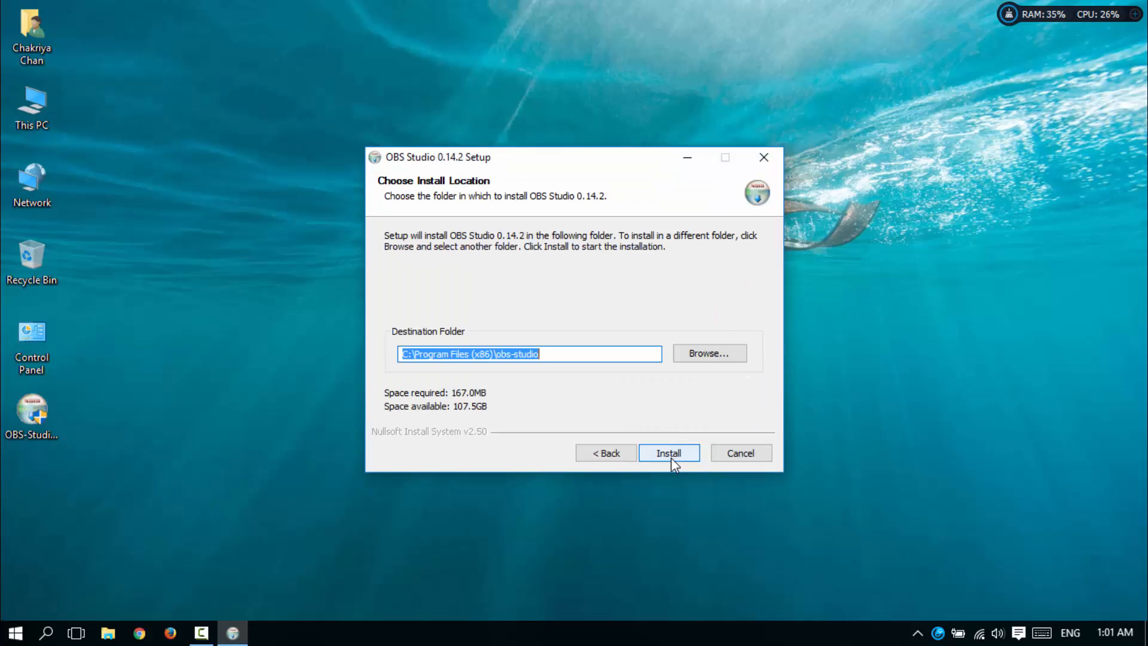
click(670, 457)
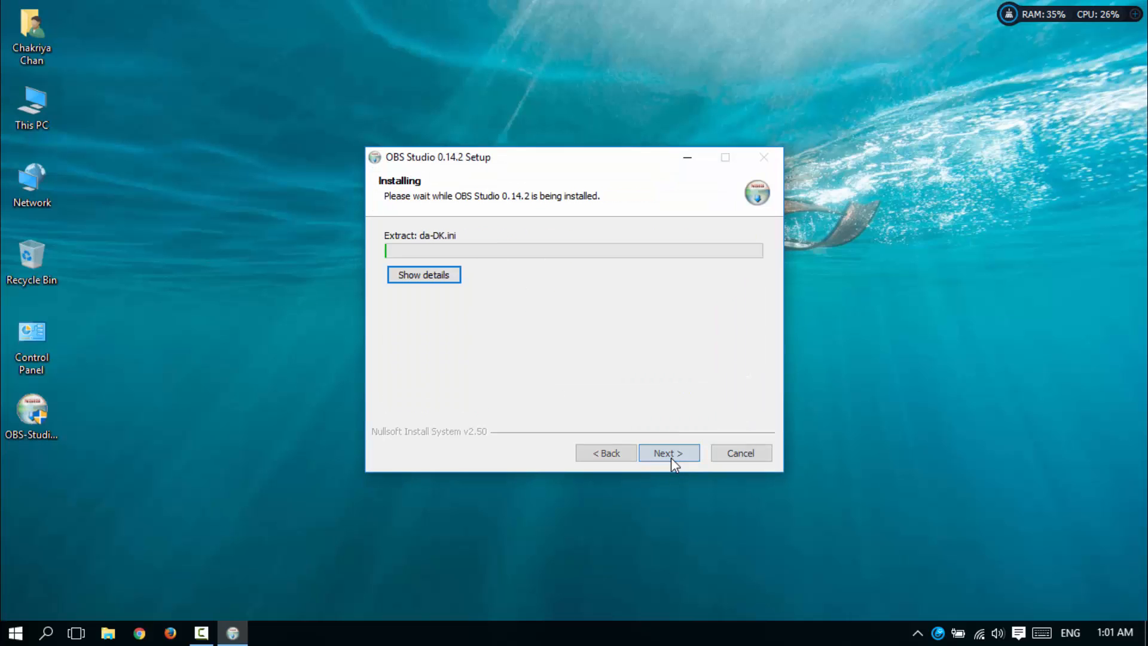
right_click(203, 238)
click(222, 329)
right_click(177, 236)
click(222, 330)
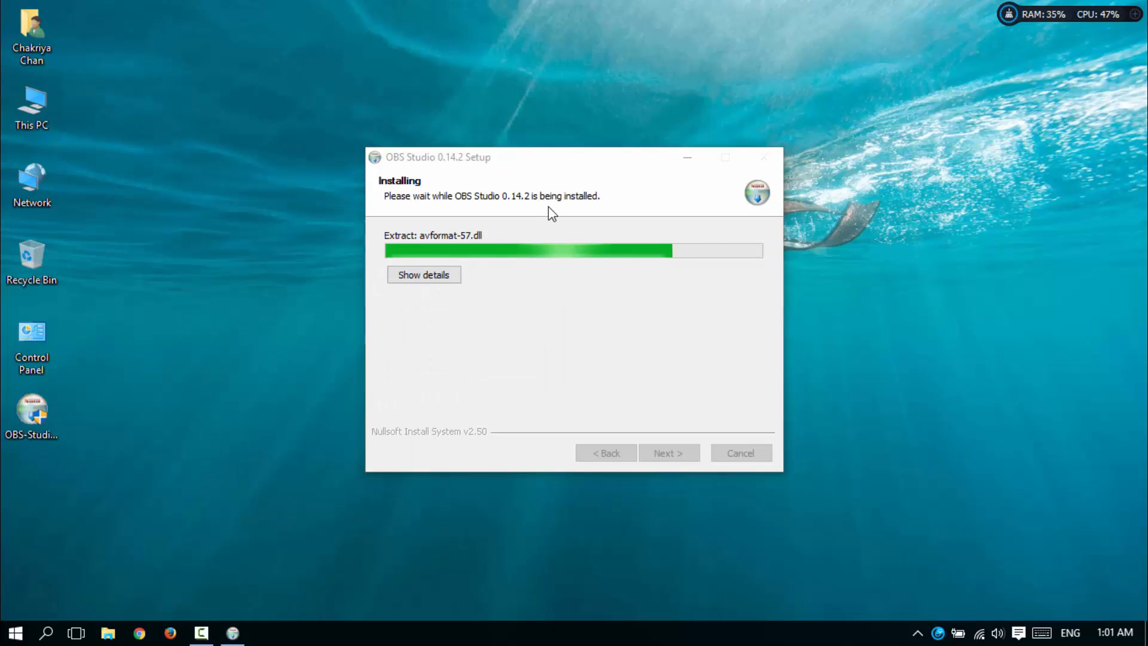
right_click(832, 275)
click(870, 367)
right_click(854, 297)
click(885, 389)
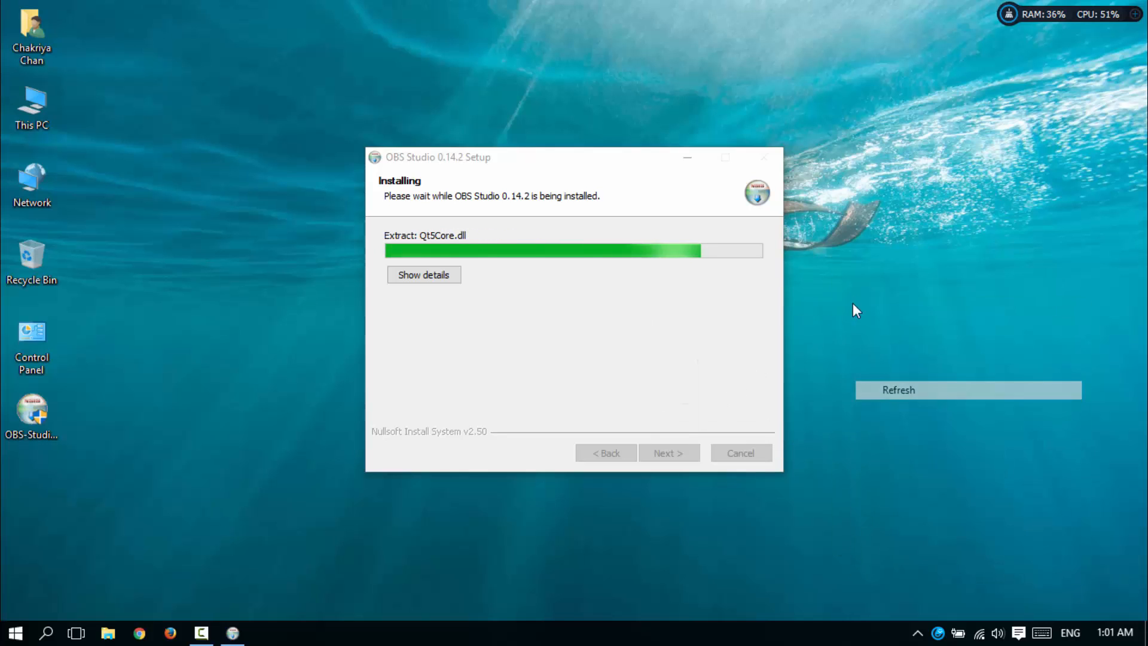
right_click(845, 269)
click(874, 362)
right_click(854, 295)
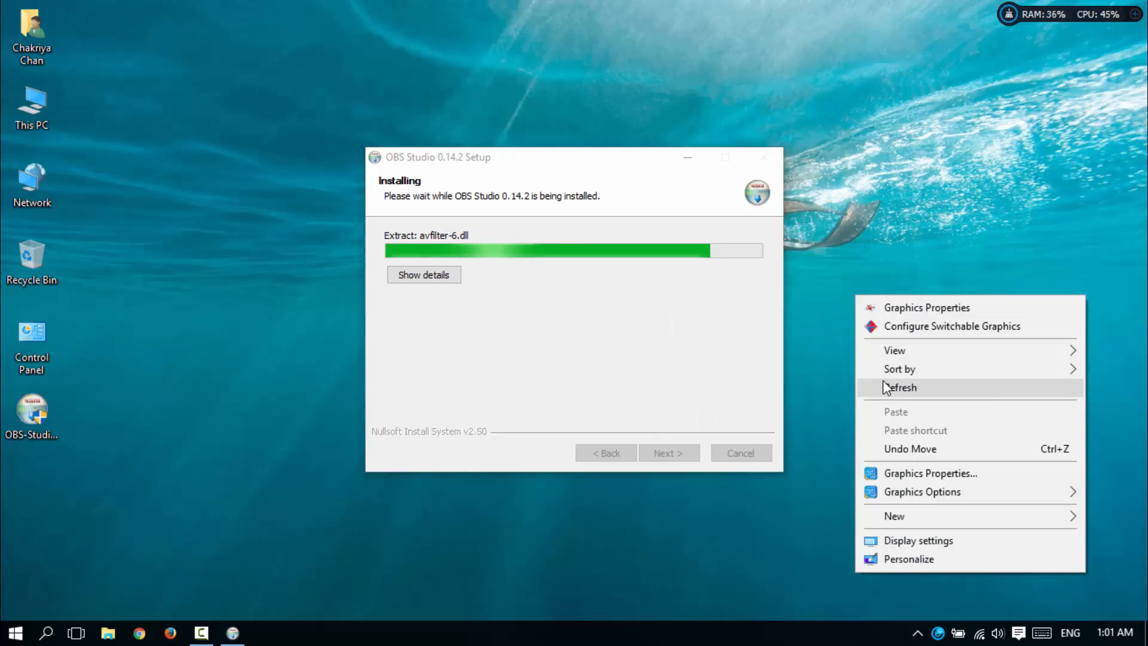
click(891, 388)
right_click(862, 331)
click(902, 424)
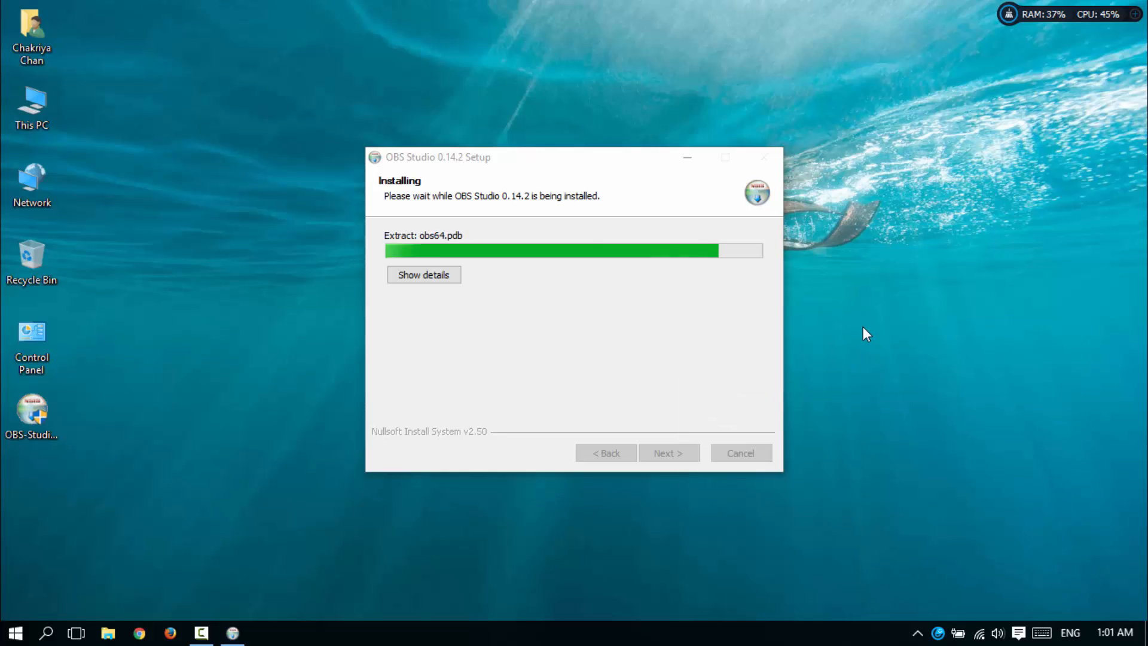
right_click(863, 330)
click(884, 424)
right_click(876, 302)
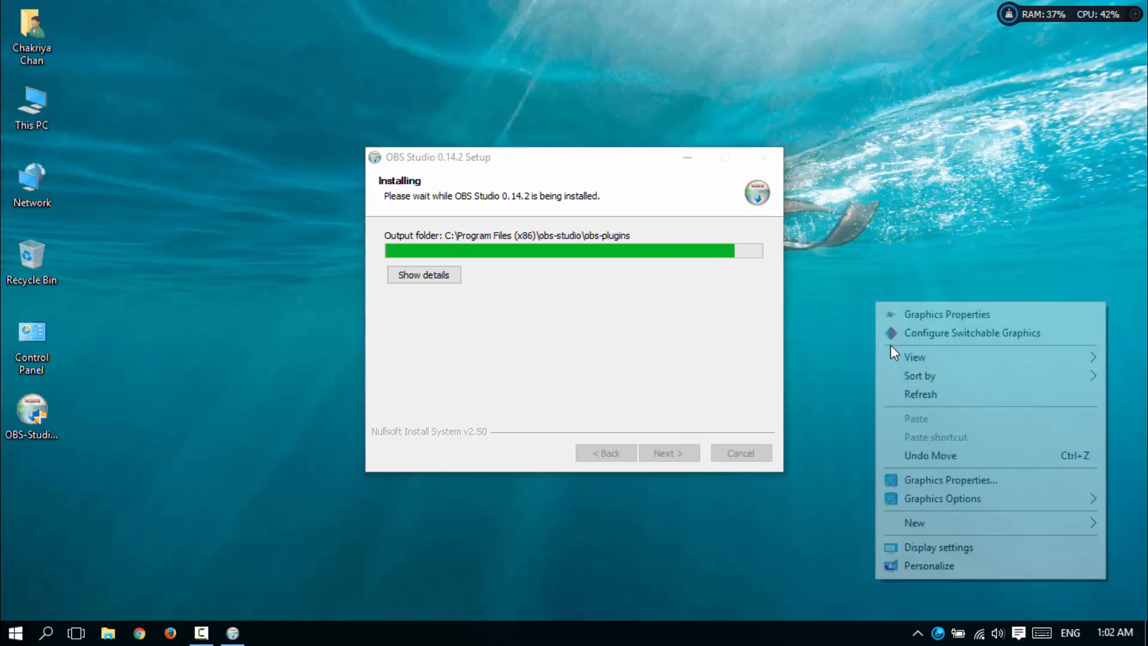
click(910, 394)
right_click(866, 288)
click(909, 383)
right_click(865, 276)
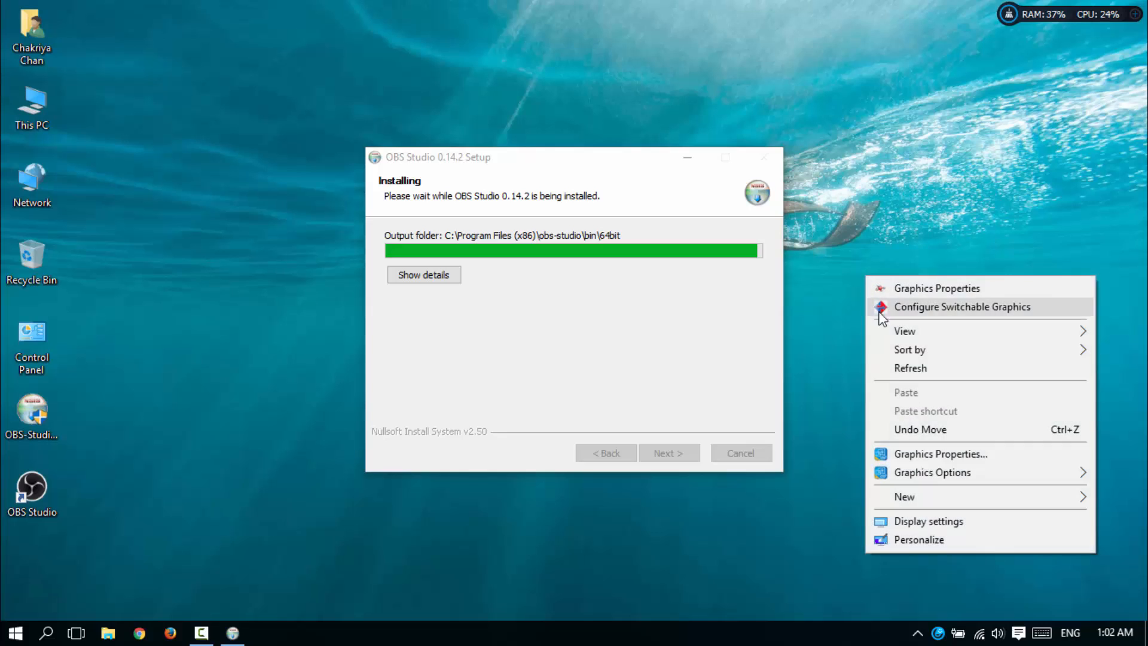
click(903, 369)
right_click(849, 298)
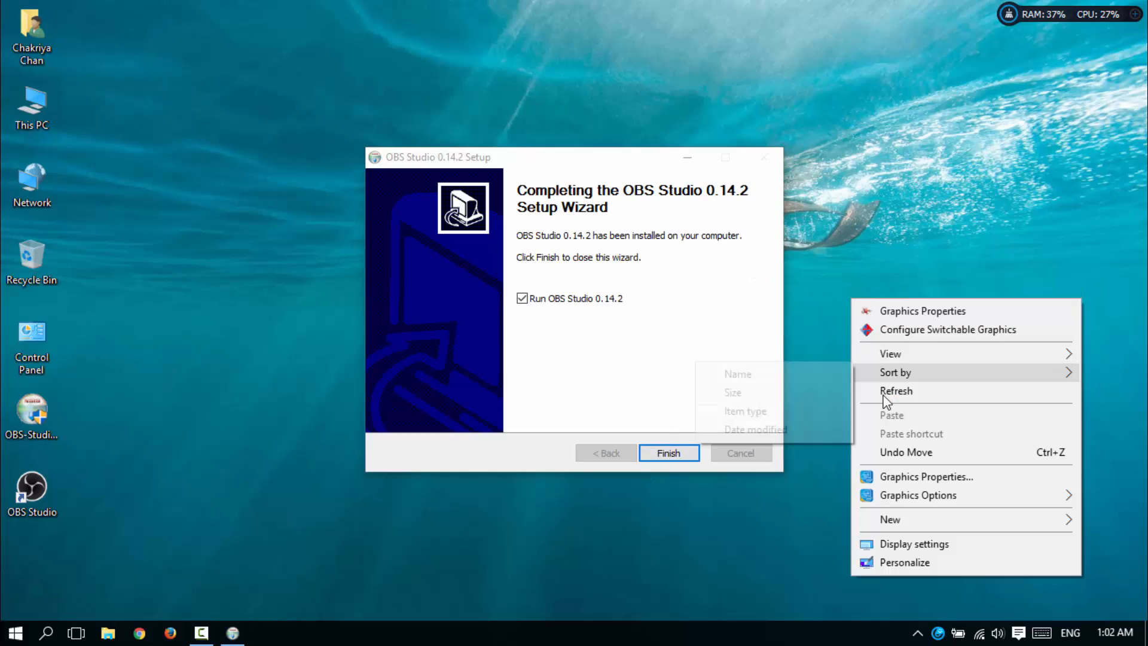
click(887, 395)
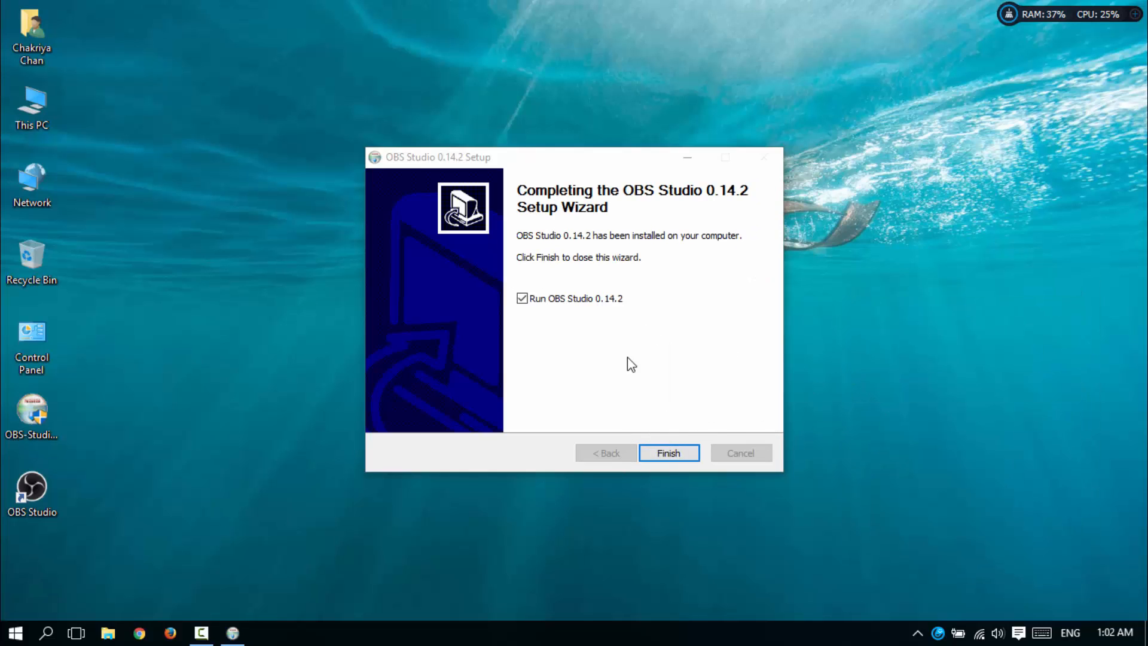
Finish the setup wizard with Run OBS Studio 0.14.2 enabled and maximize the OBS window
click(676, 458)
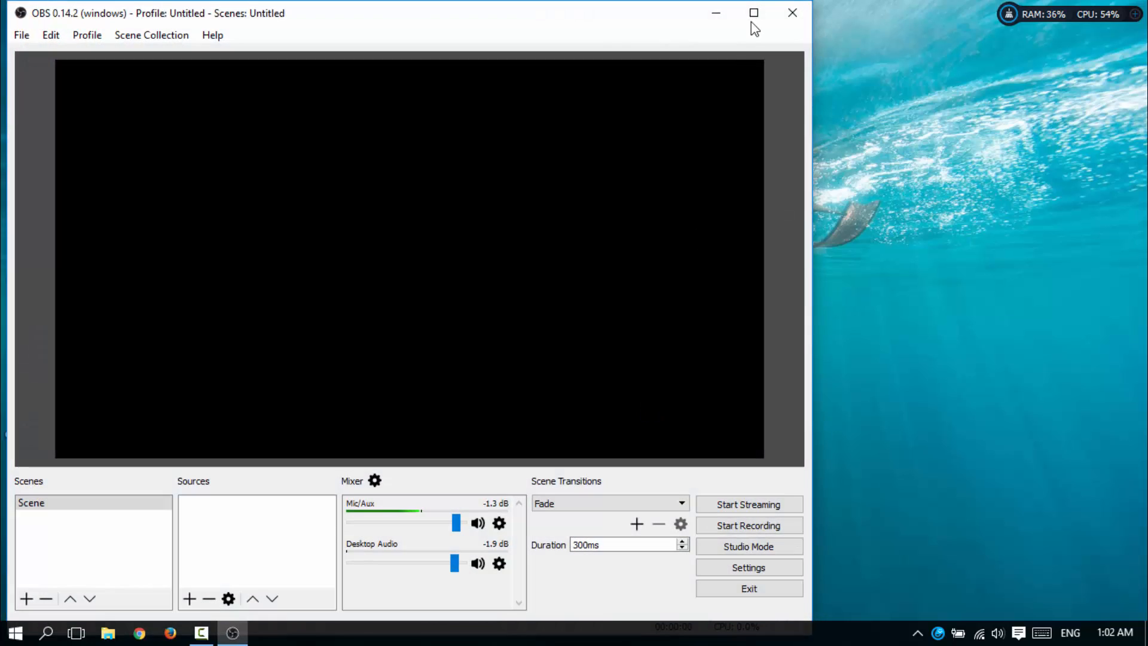
click(750, 12)
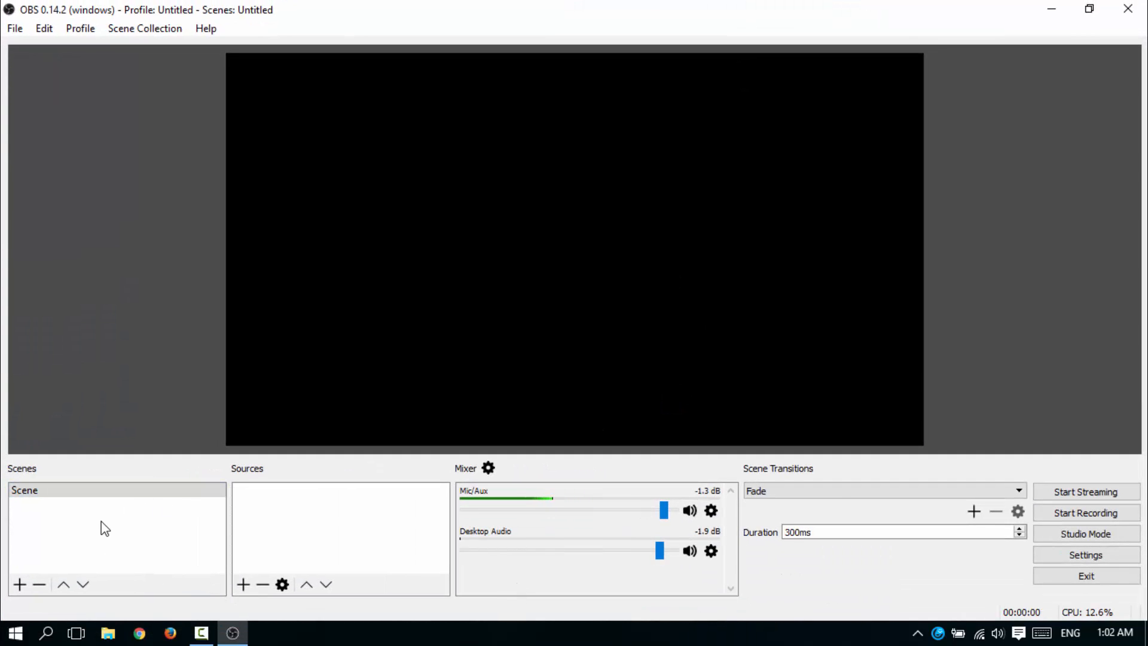
Add a new scene named "Live stream to Facebook"
click(34, 520)
right_click(52, 526)
click(67, 529)
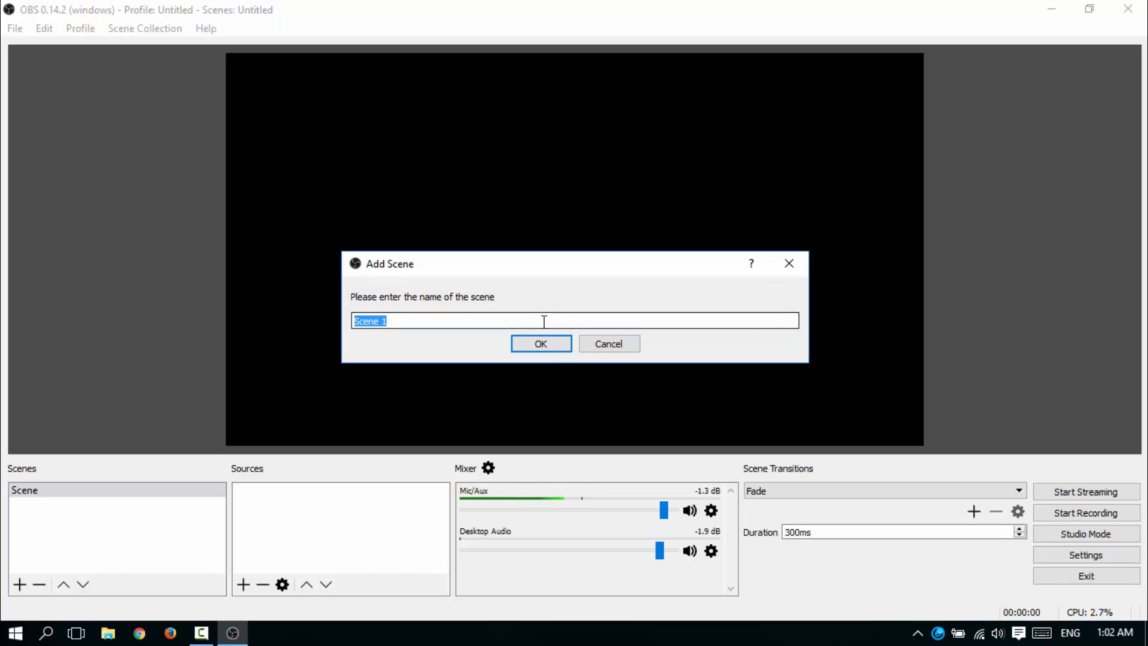
text(Live stream to Facebook)
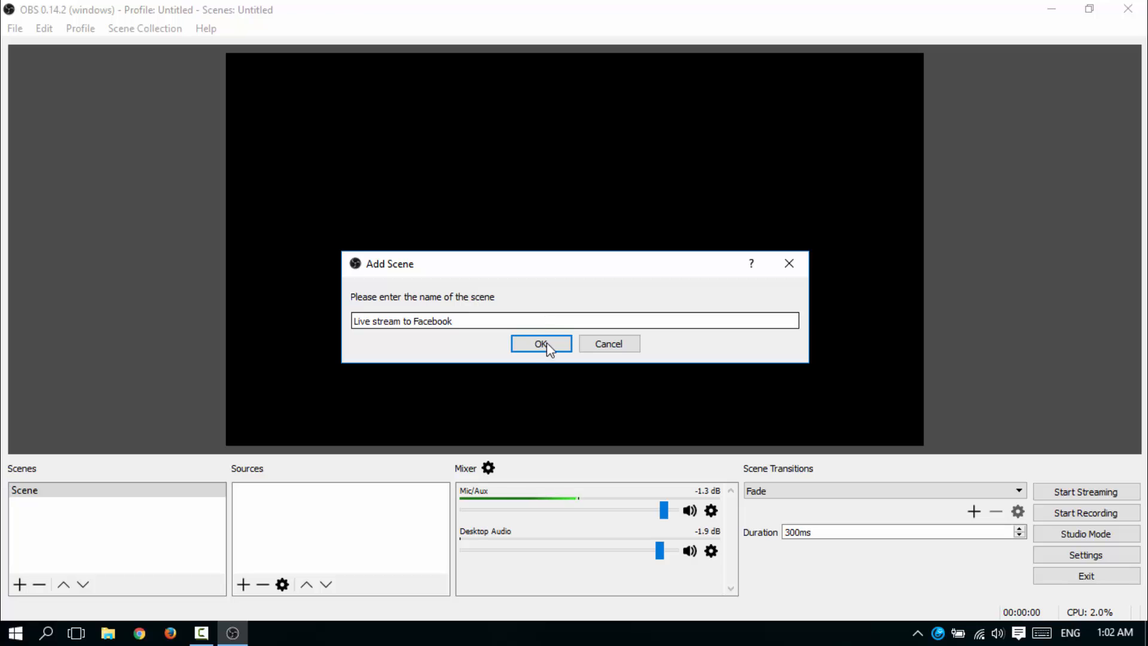
click(547, 342)
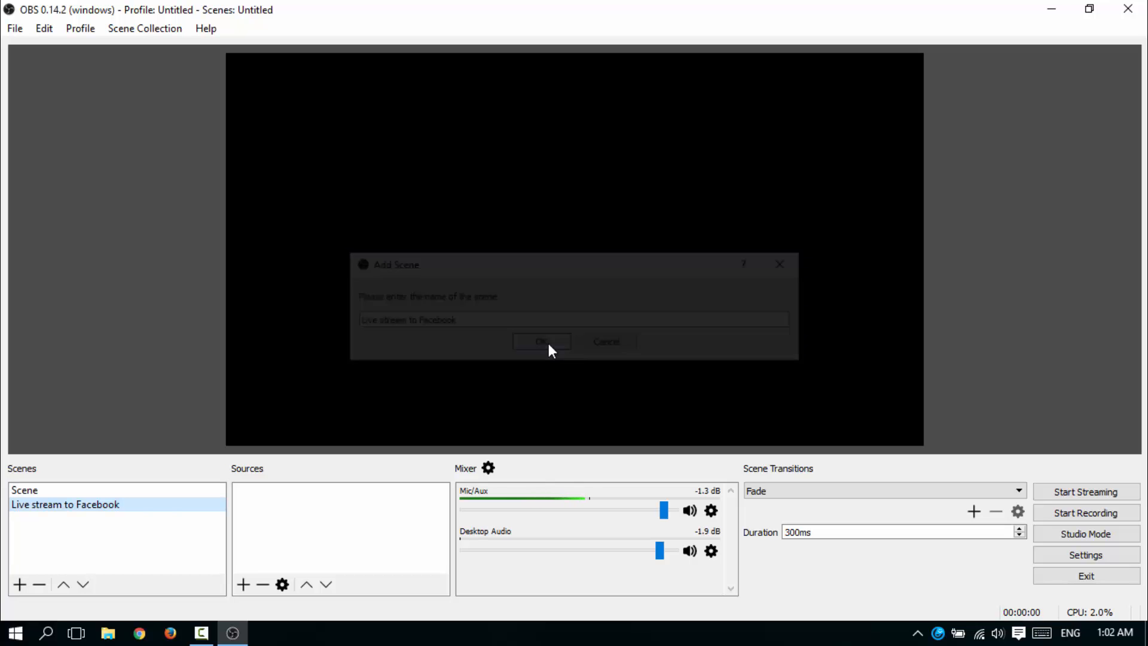
Add a new visible media source named "Media Source" to the Live stream to Facebook scene
right_click(278, 493)
mouse_move(321, 508)
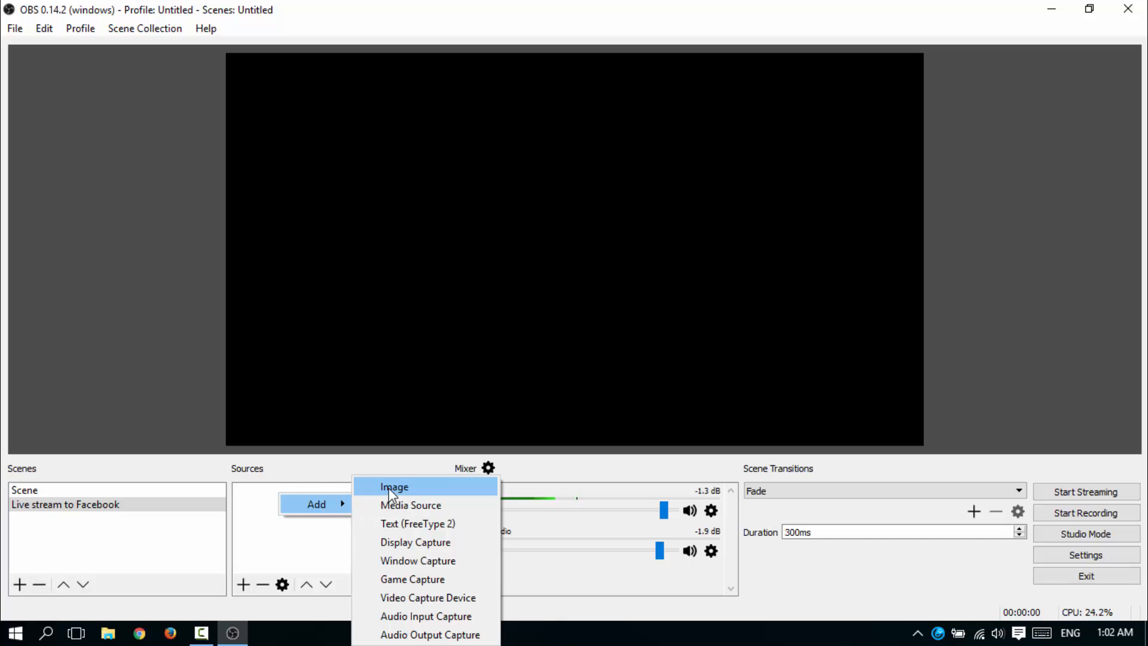
click(421, 507)
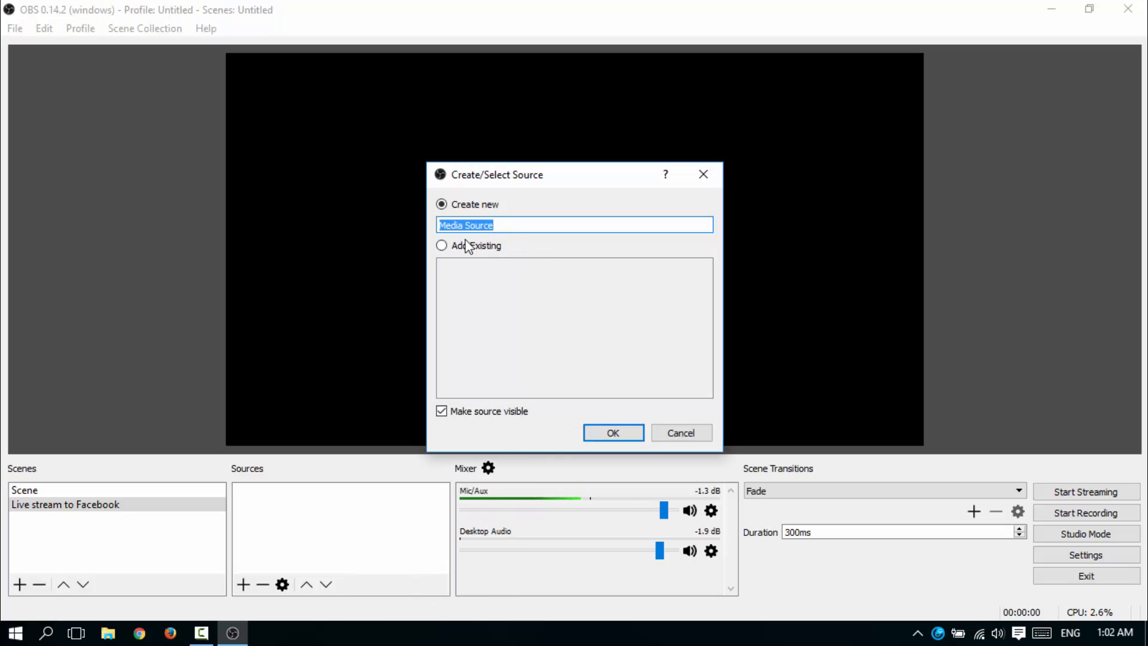
click(609, 432)
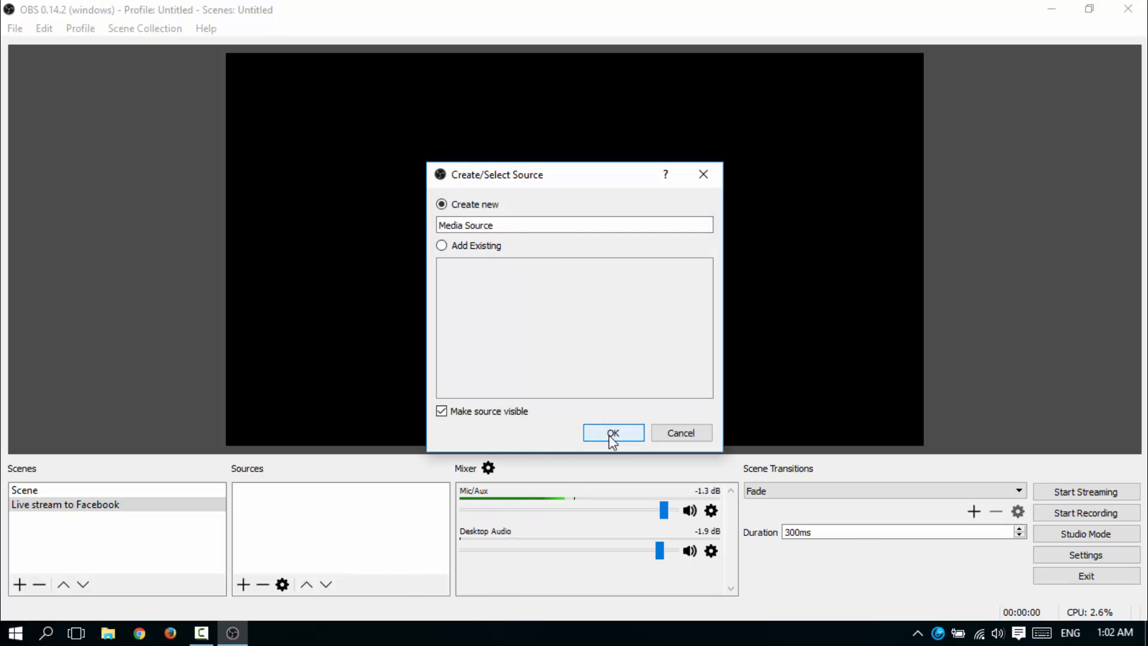
Load the "LOVE ALONE - YouTube.MKV" video from E:\VIDEO\KHMER MV\Ponleu as the media source's local file and accept the properties
click(827, 416)
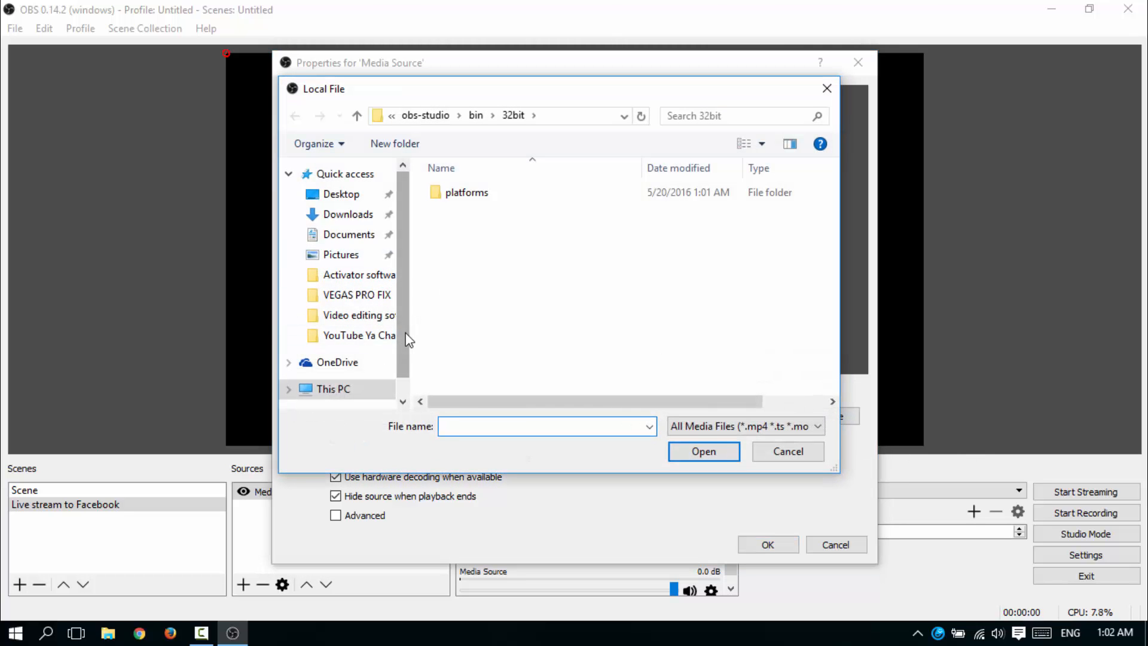
scroll(398, 353, down, 1)
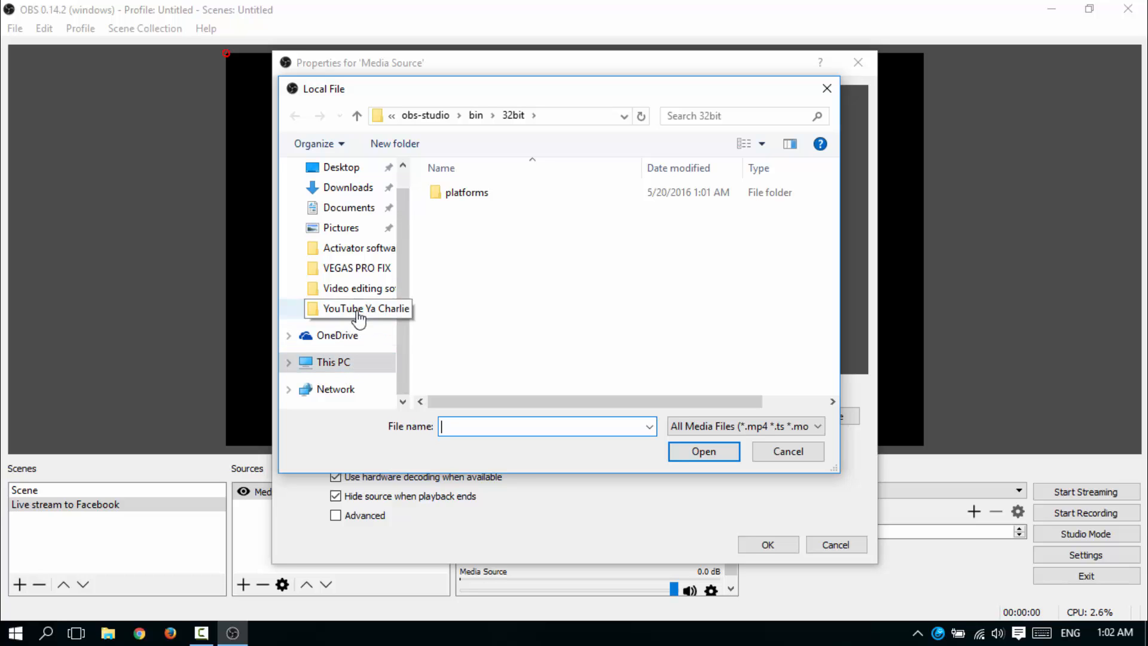
click(333, 362)
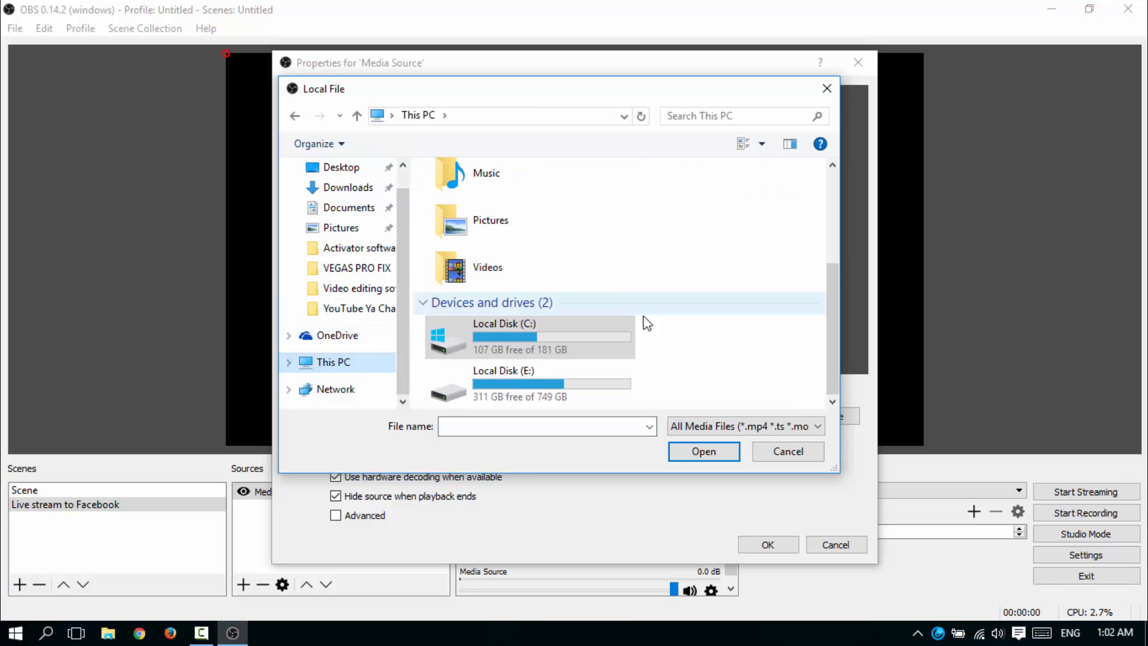
double_click(525, 372)
scroll(487, 277, down, 2)
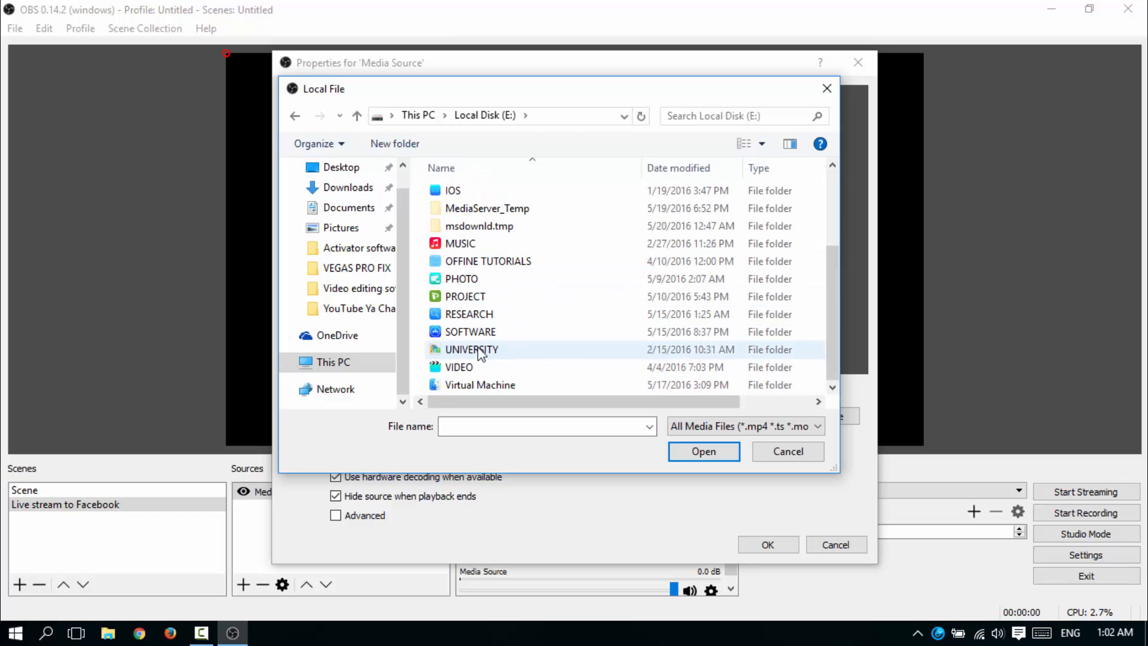
double_click(472, 369)
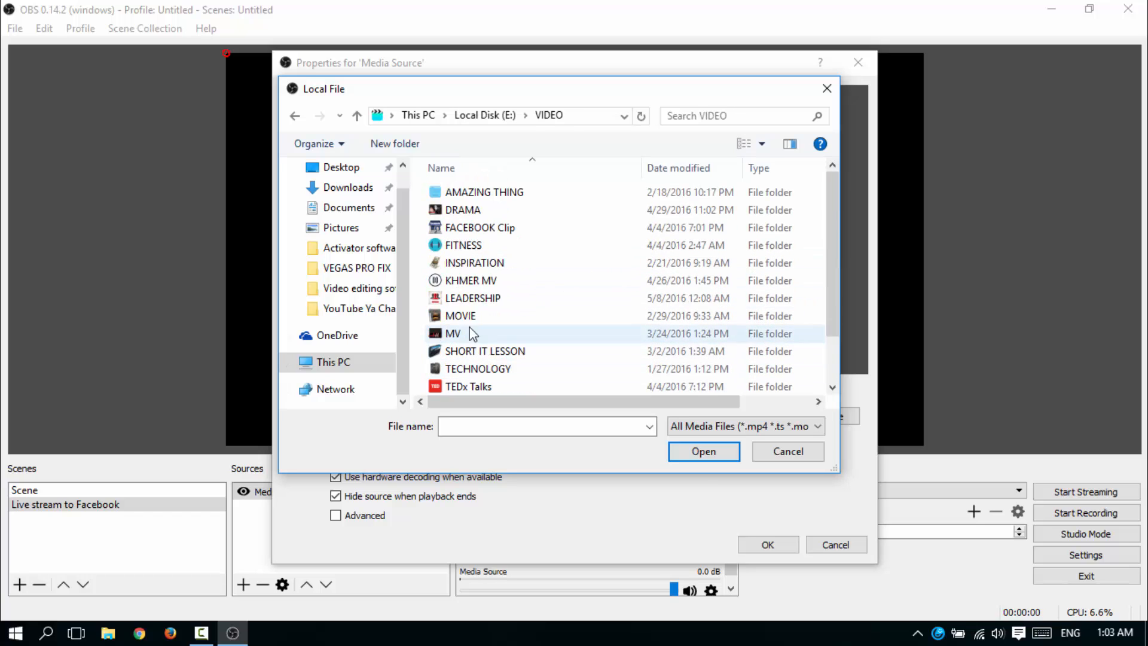
double_click(469, 282)
scroll(470, 311, down, 4)
scroll(473, 328, down, 1)
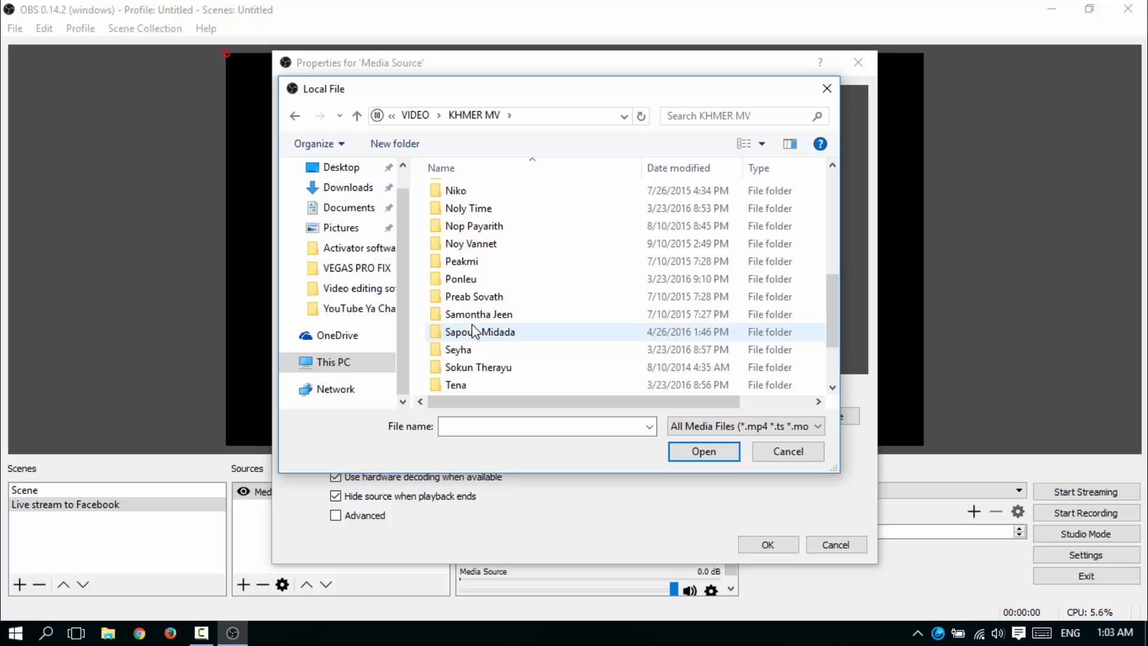
double_click(481, 278)
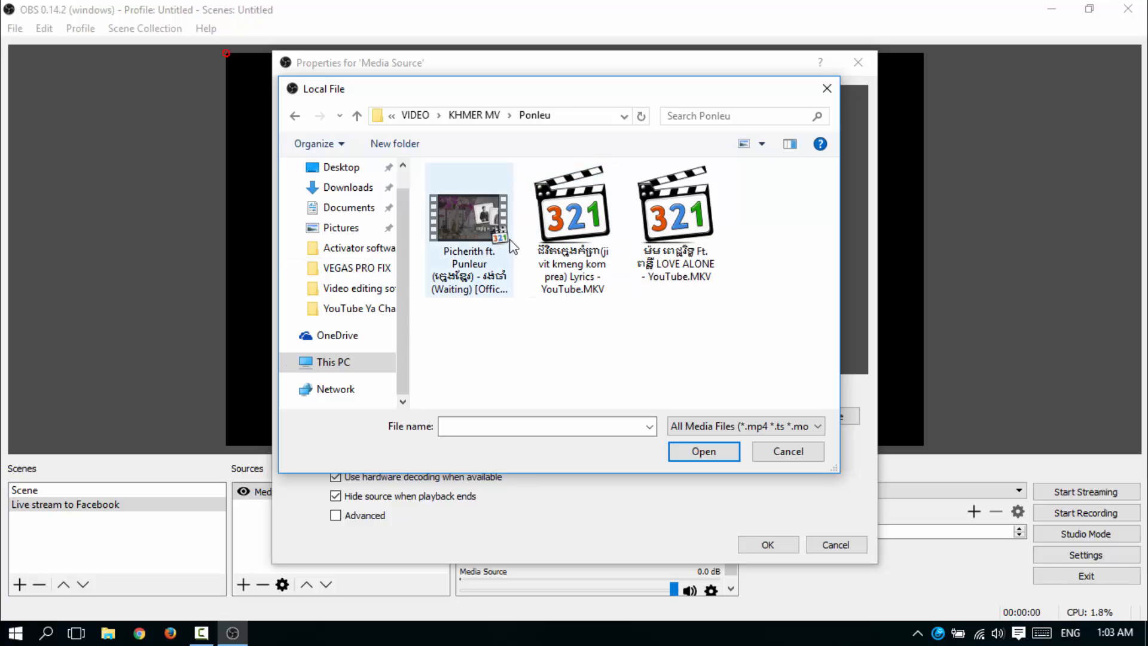
click(676, 227)
click(704, 453)
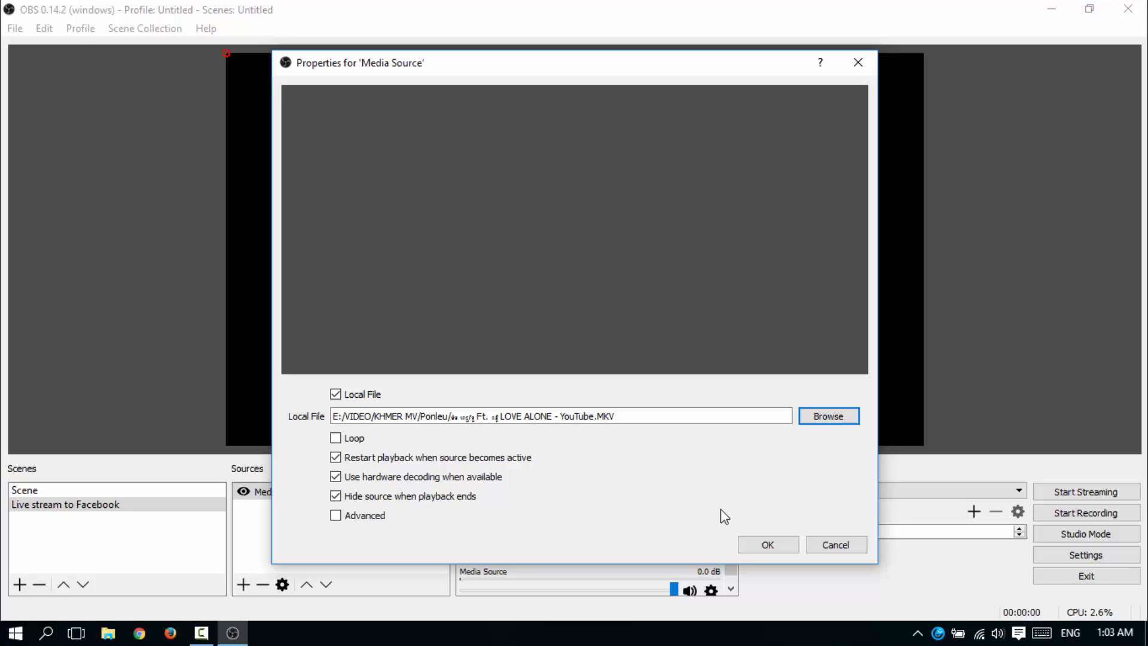
click(754, 544)
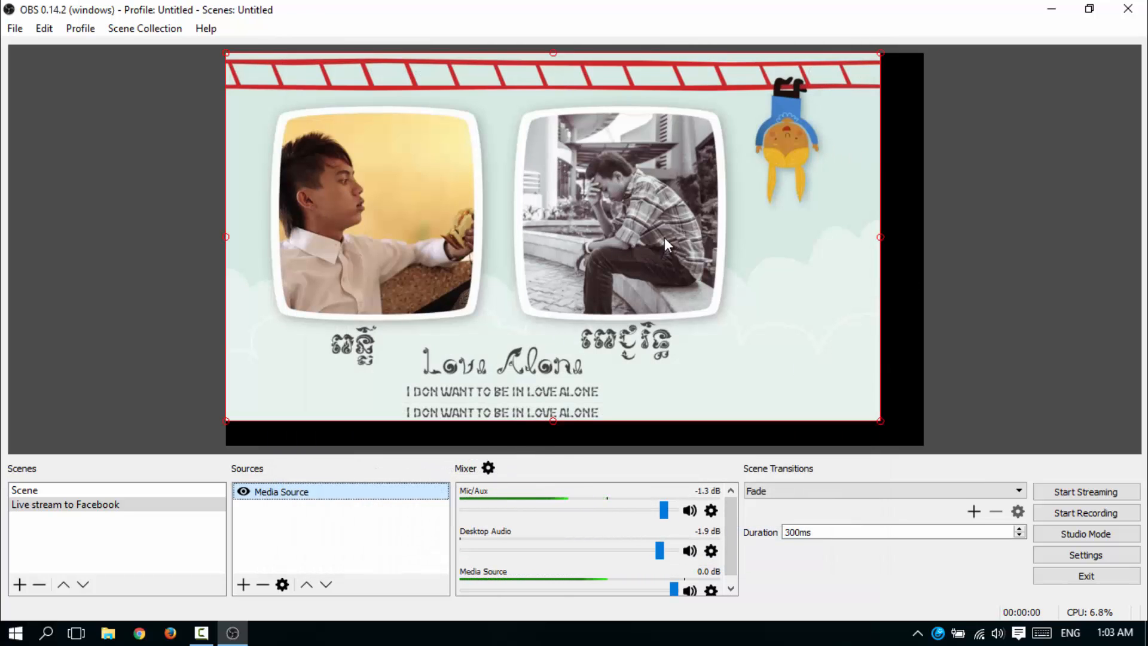
Enlarge the video in the preview so that it fills the whole canvas
mouse_move(665, 238)
mouse_down()
mouse_move(668, 254)
mouse_move(667, 234)
mouse_up()
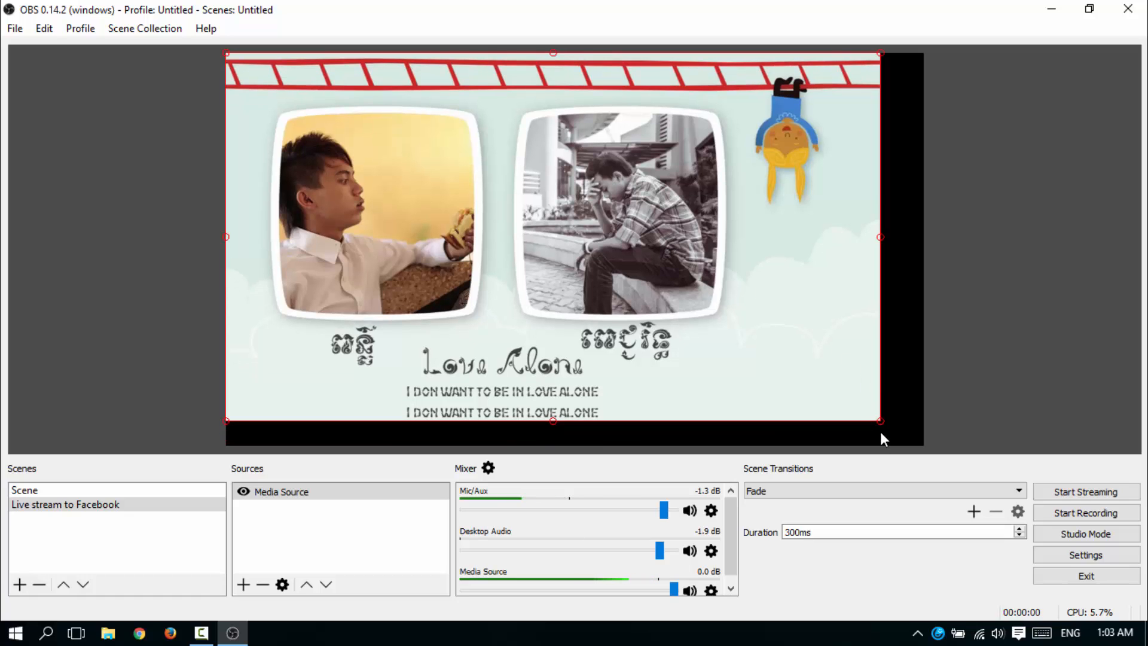
drag(880, 420, 922, 445)
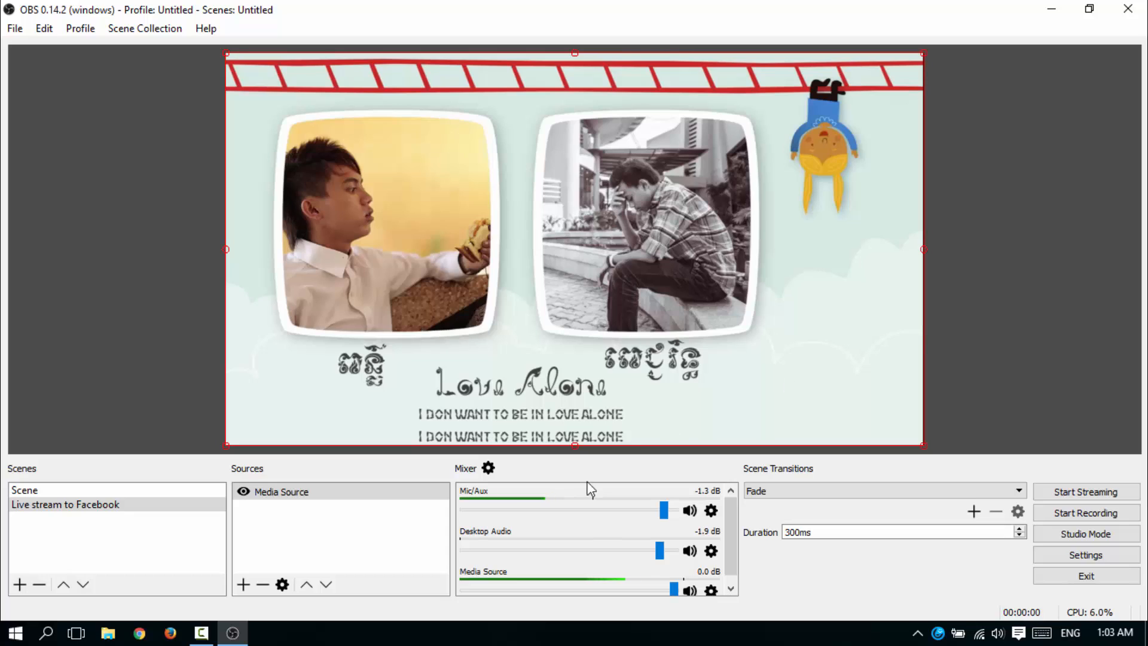
right_click(320, 526)
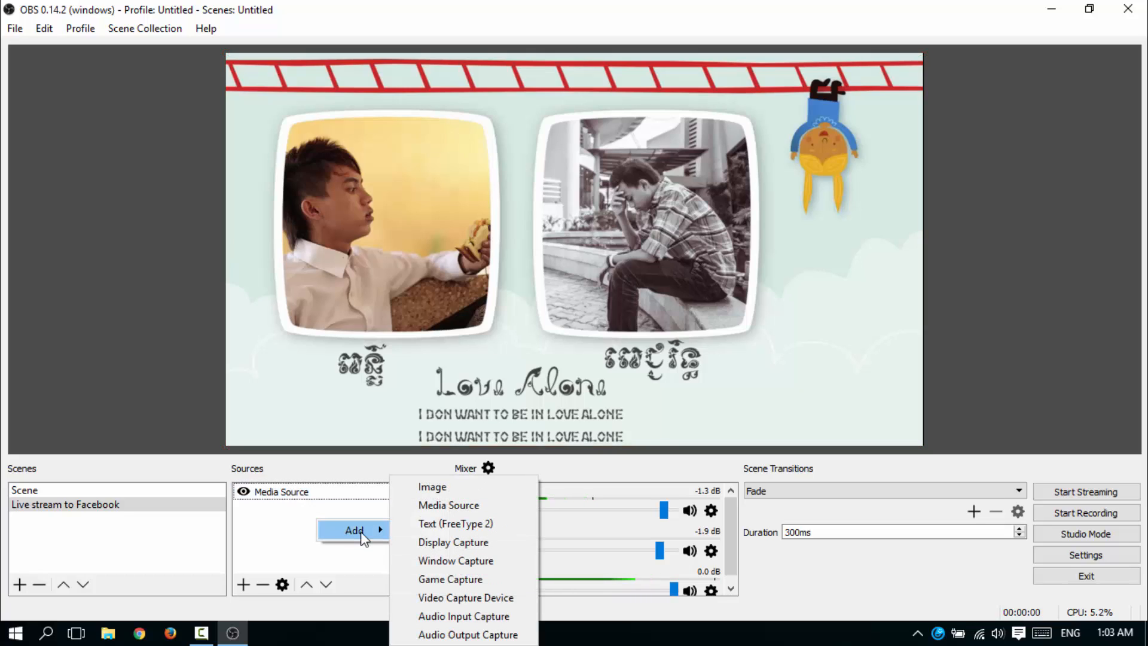
click(1020, 239)
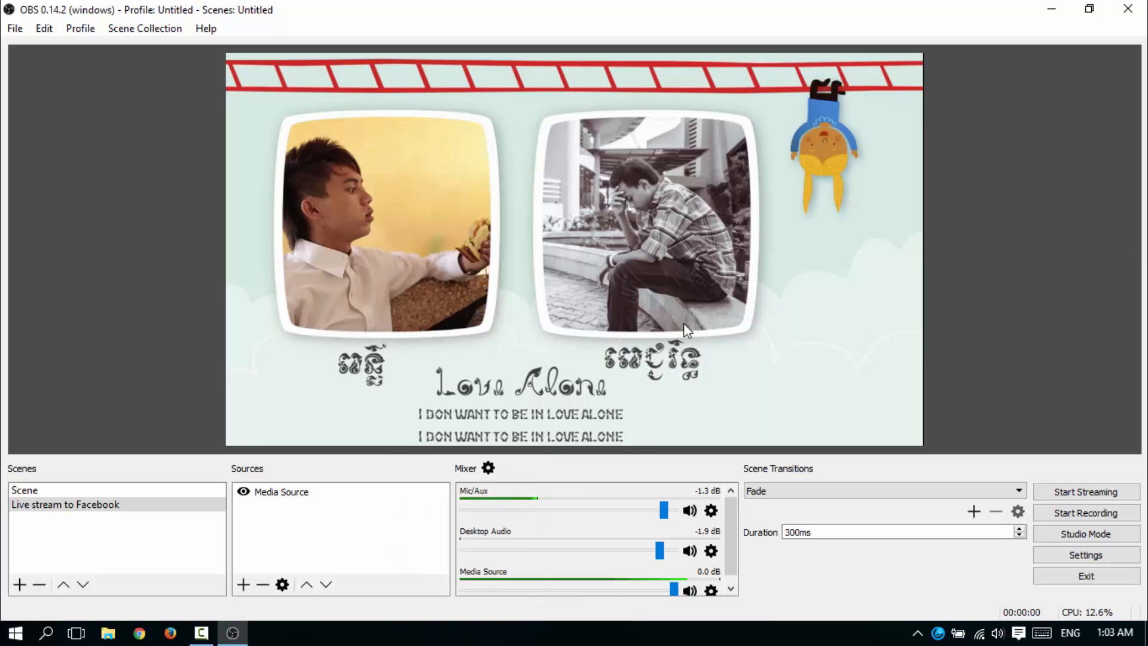
Remove the Media Source from the Live stream to Facebook scene and confirm the removal
click(308, 504)
right_click(308, 503)
mouse_move(371, 421)
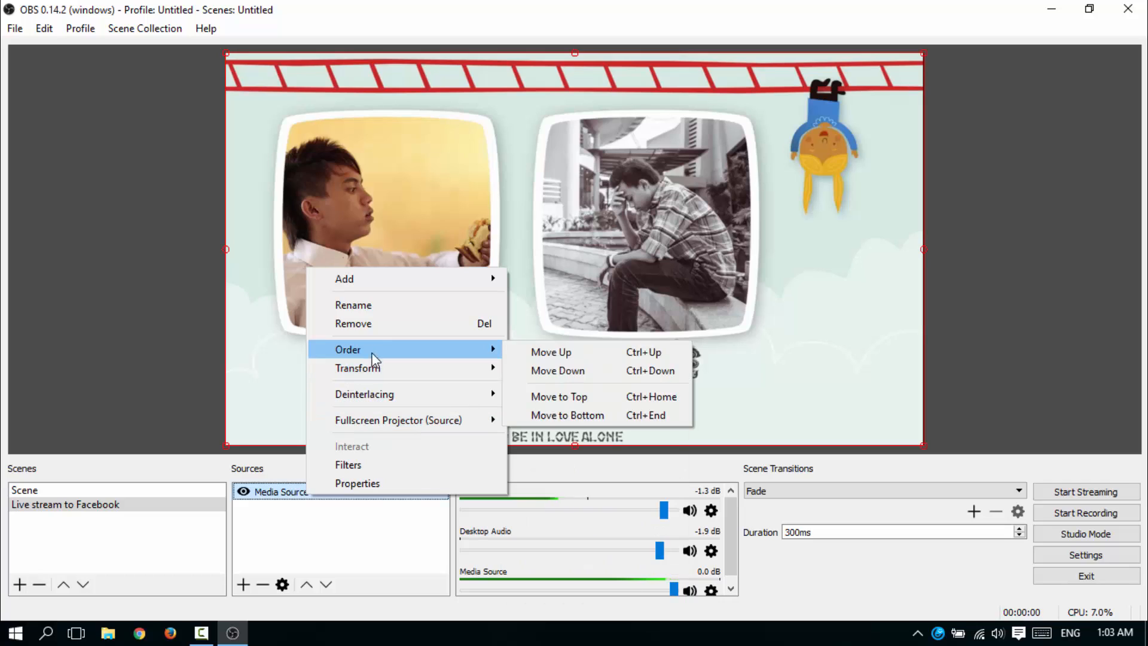
click(376, 326)
click(625, 339)
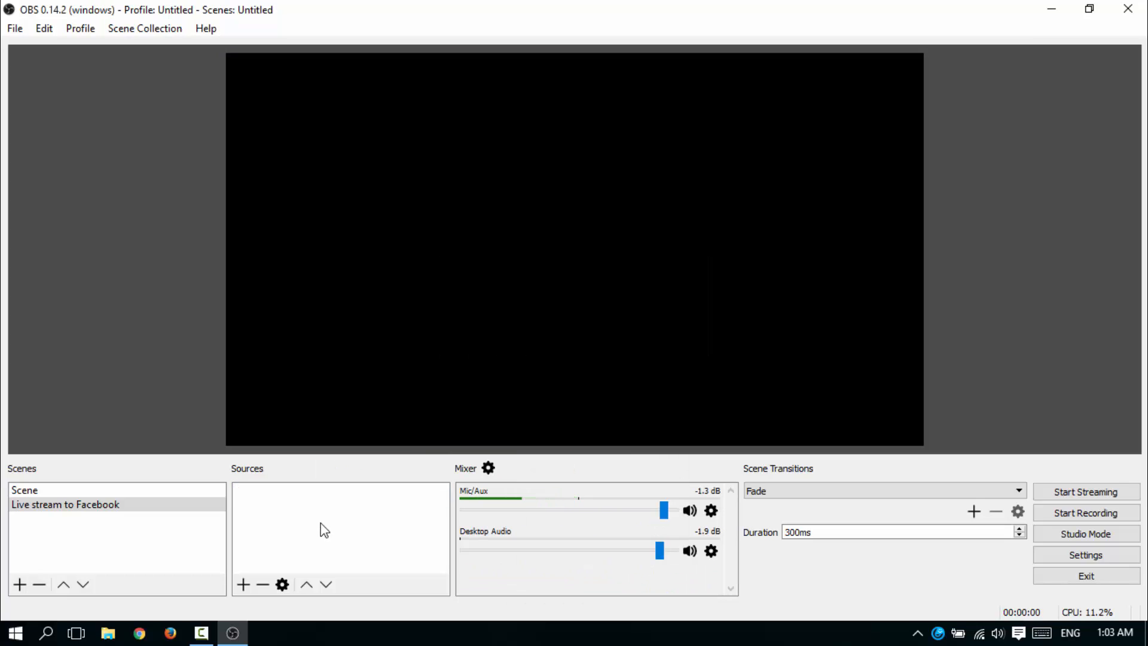
Add a new visible Display Capture source using Display 0: 1366x768 with cursor capture enabled
right_click(319, 508)
mouse_move(367, 517)
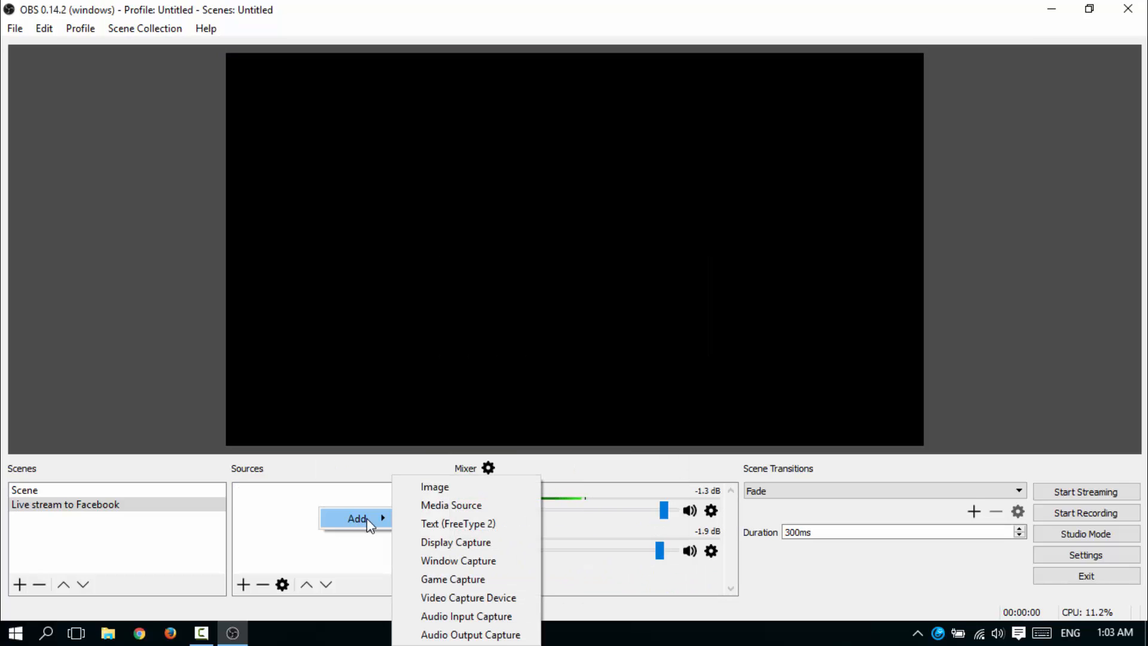
click(450, 543)
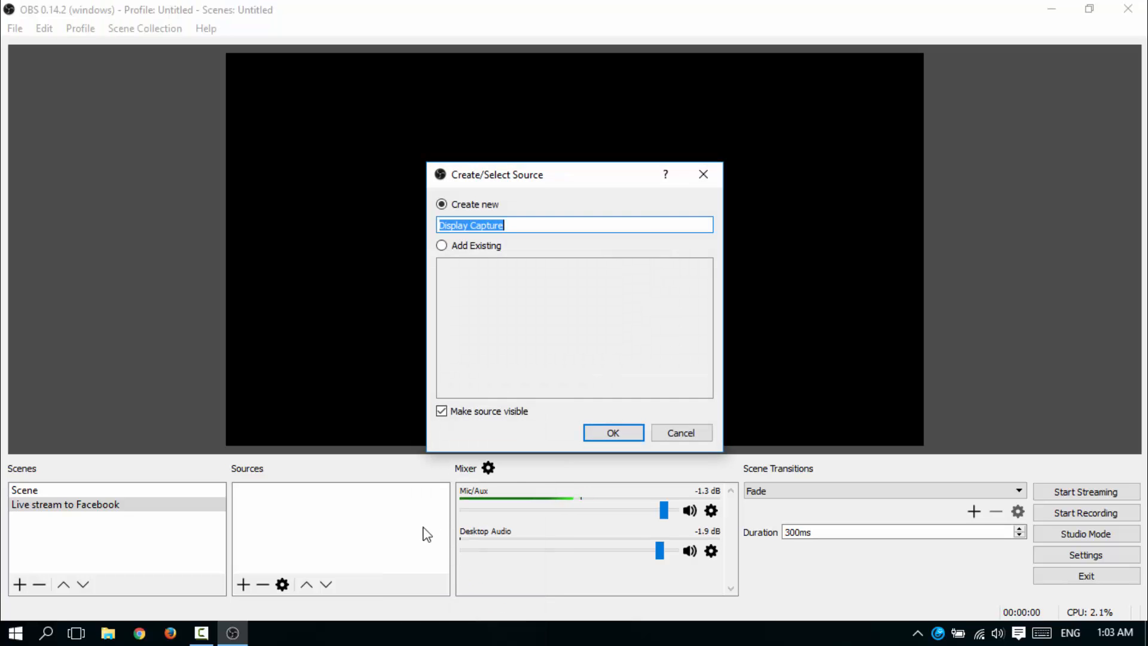
click(611, 434)
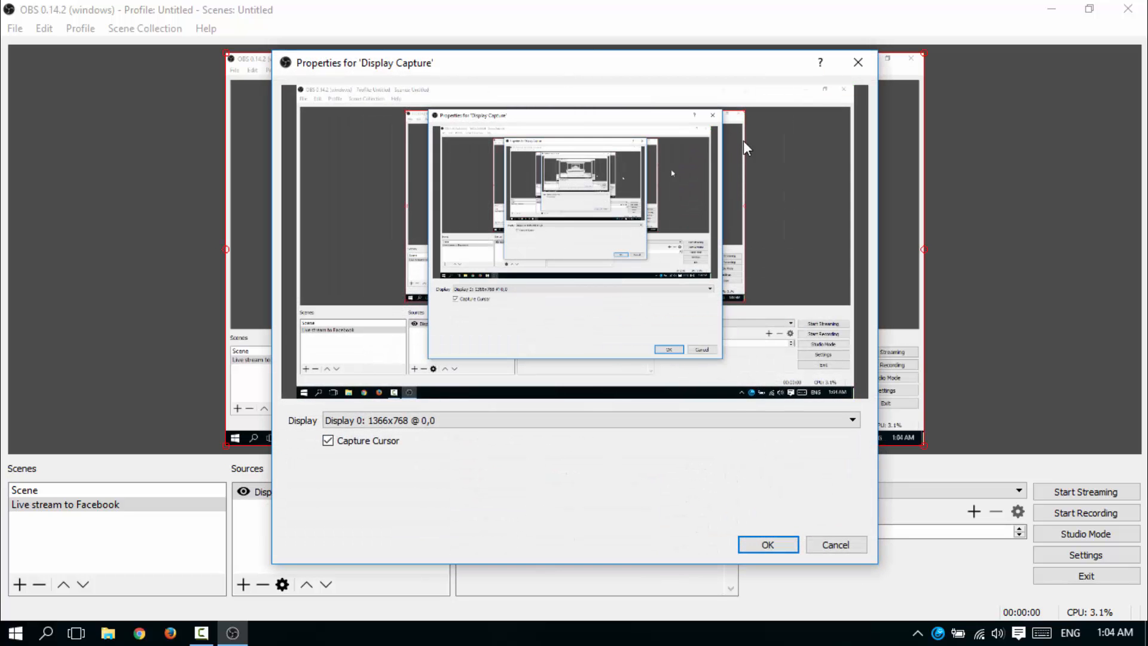
drag(589, 52, 545, 72)
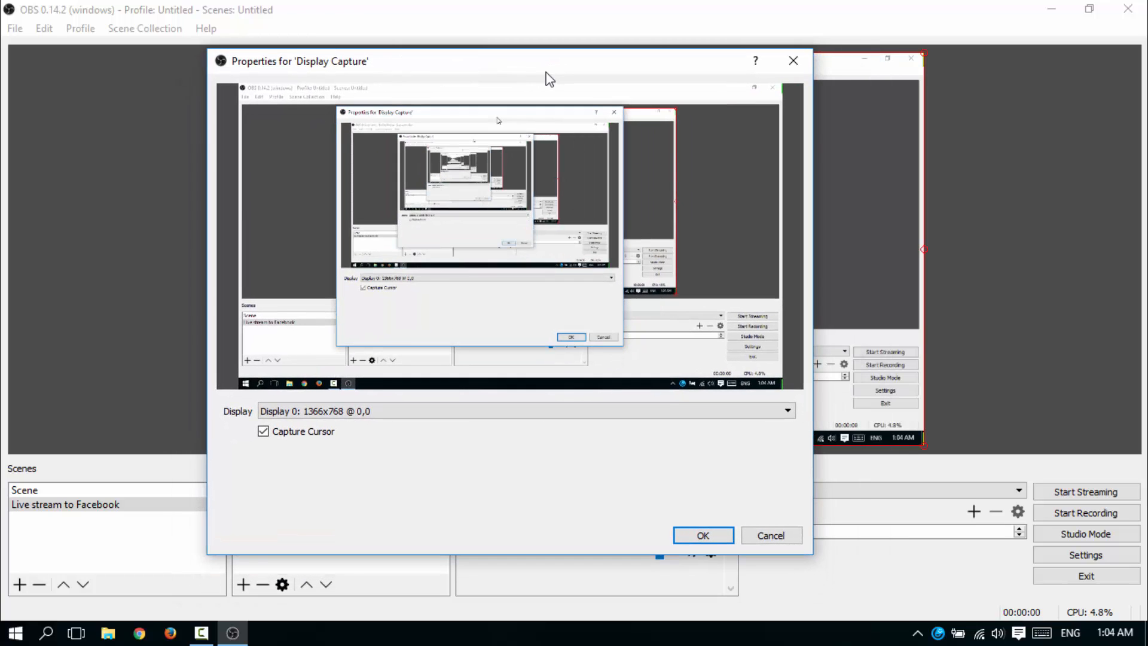
click(366, 412)
click(357, 411)
click(695, 535)
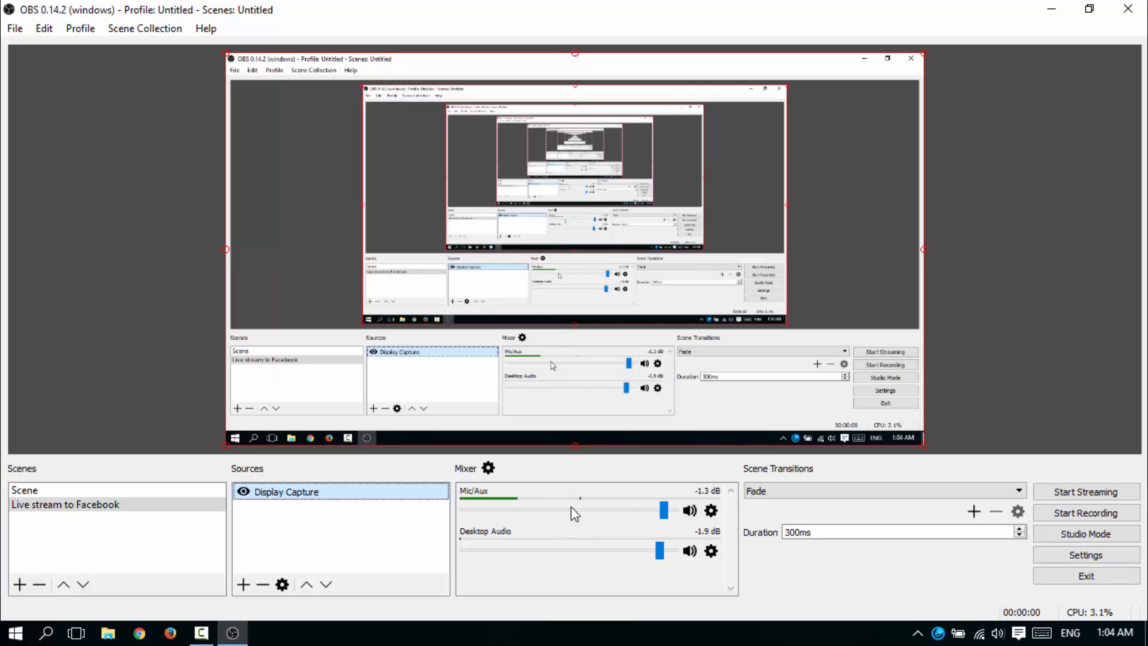
Set the Desktop Audio volume to -0.5 dB and the Mic/Aux volume to -1.1 dB
drag(661, 551, 665, 556)
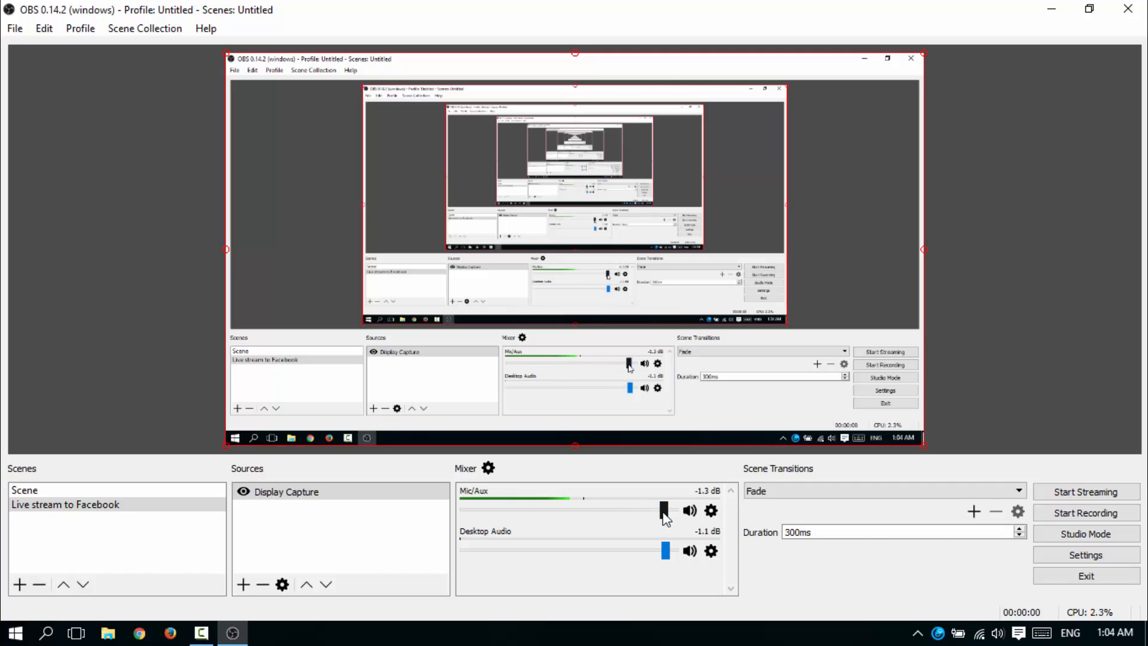
drag(663, 511, 466, 517)
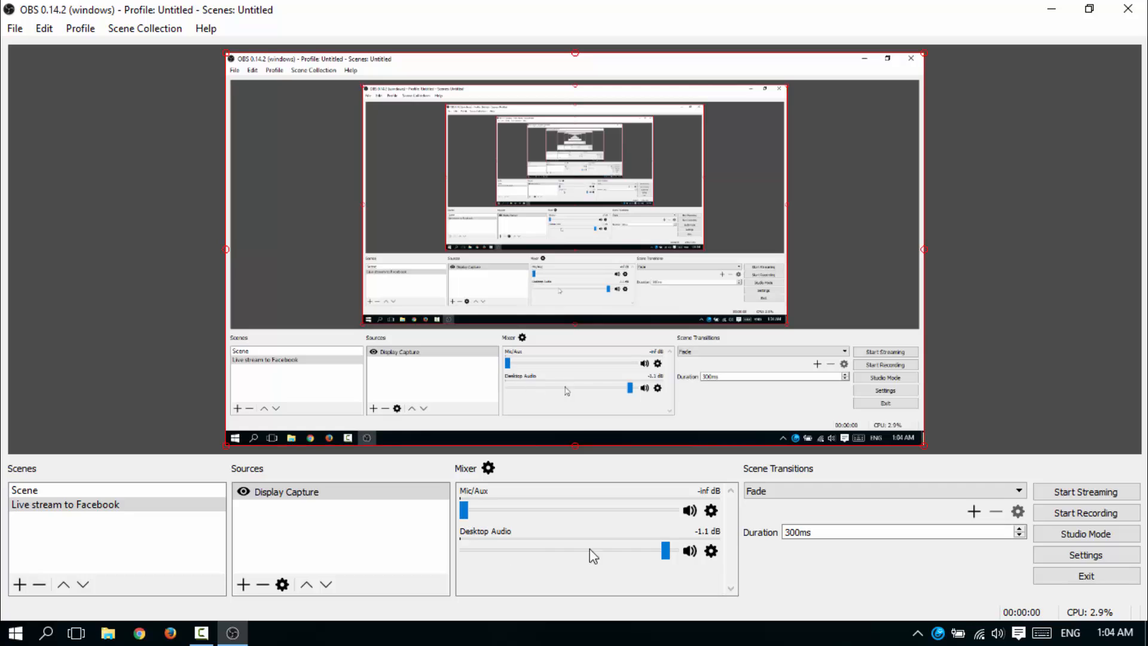
mouse_move(663, 552)
mouse_down()
mouse_move(566, 556)
mouse_move(670, 554)
mouse_up()
drag(468, 513, 664, 514)
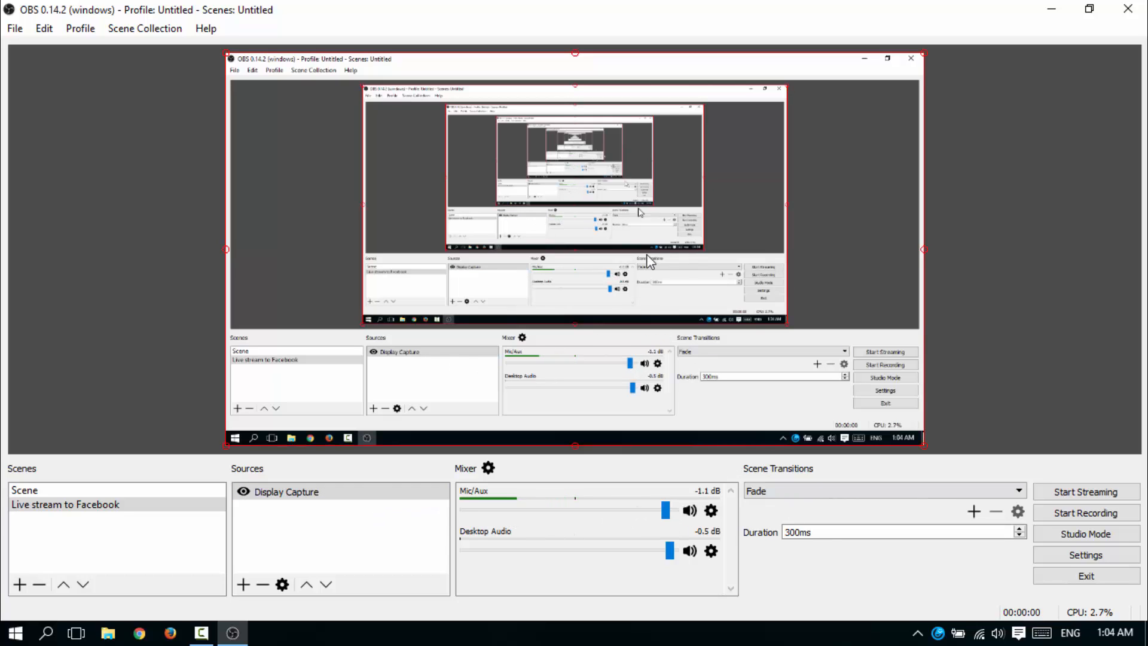
In the stream settings, choose Streaming Services as the stream type and Facebook Live as the service
click(1079, 556)
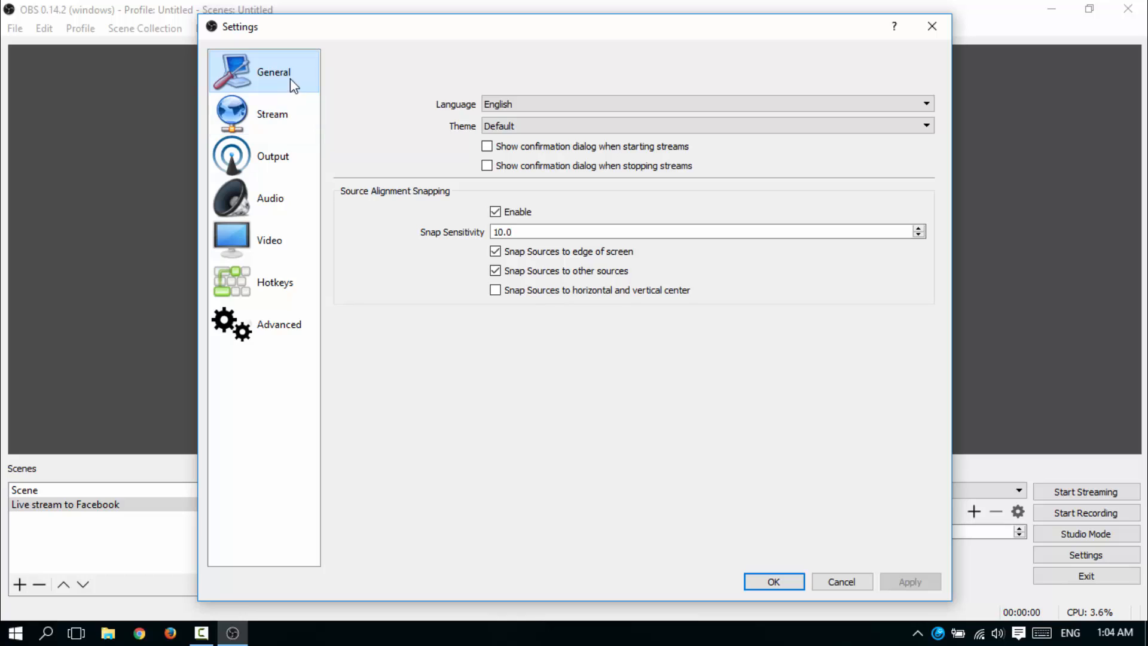
click(274, 114)
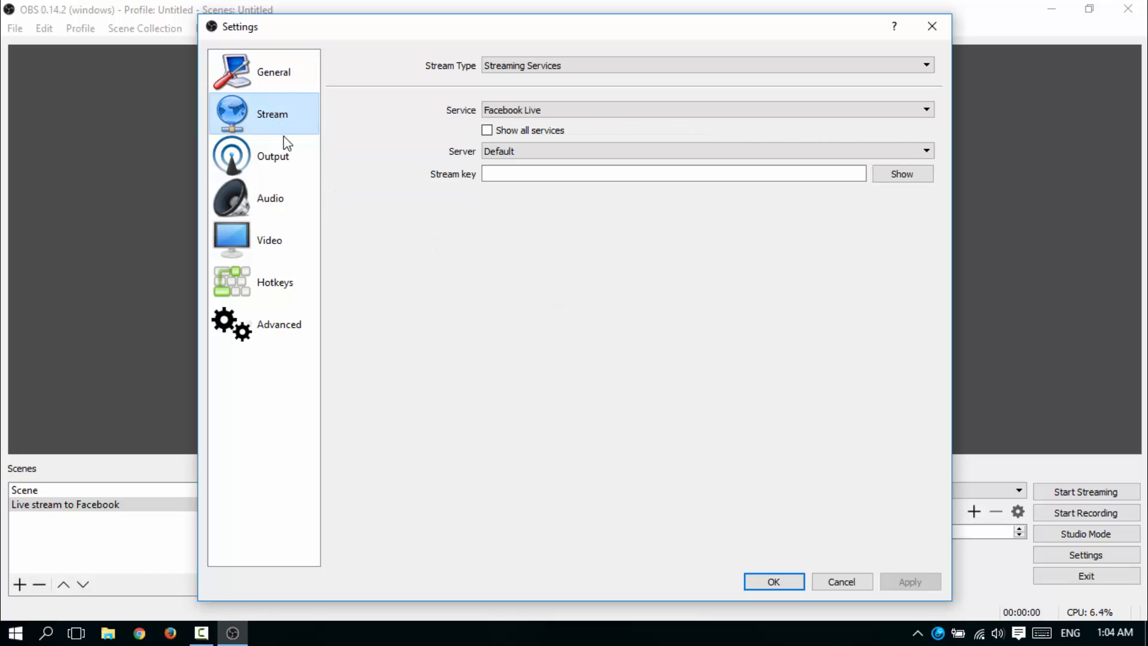
click(540, 63)
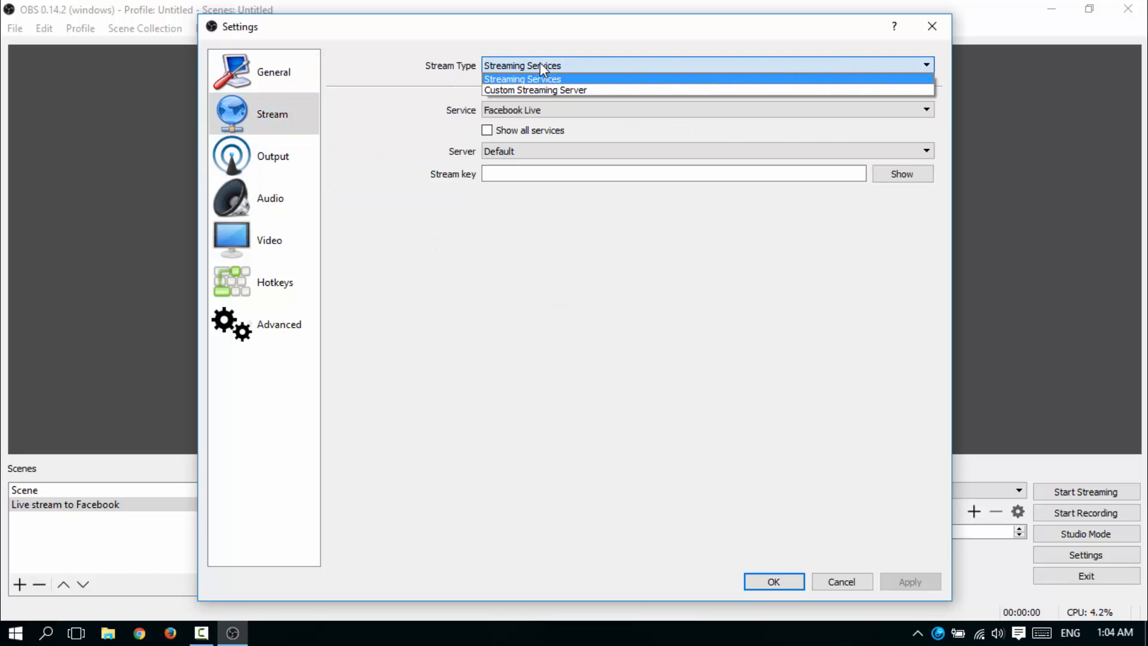
click(541, 62)
click(541, 63)
click(535, 78)
click(532, 110)
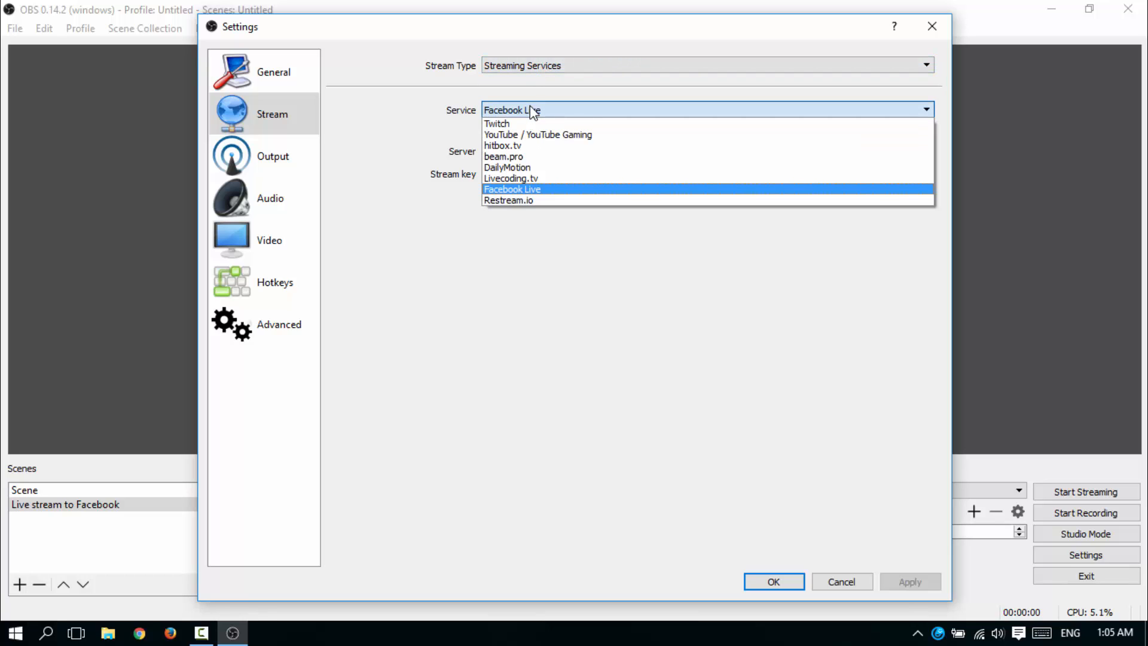
click(523, 185)
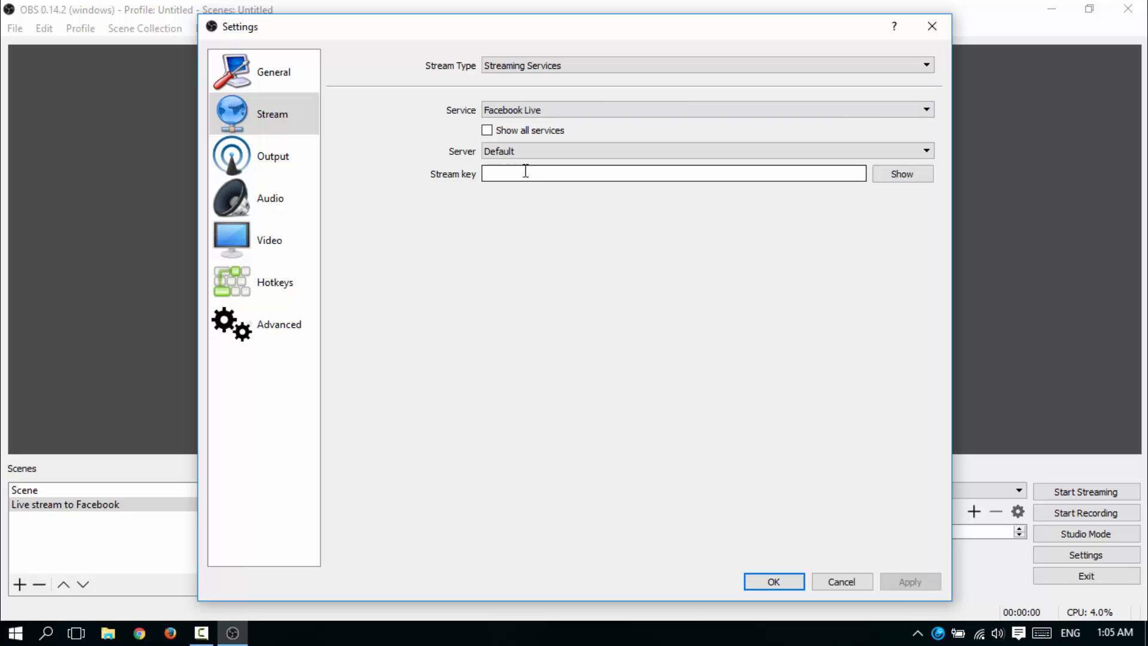
Try an output (scaled) resolution of 1092x614 in the video settings, and restore it to 1364x768
click(293, 160)
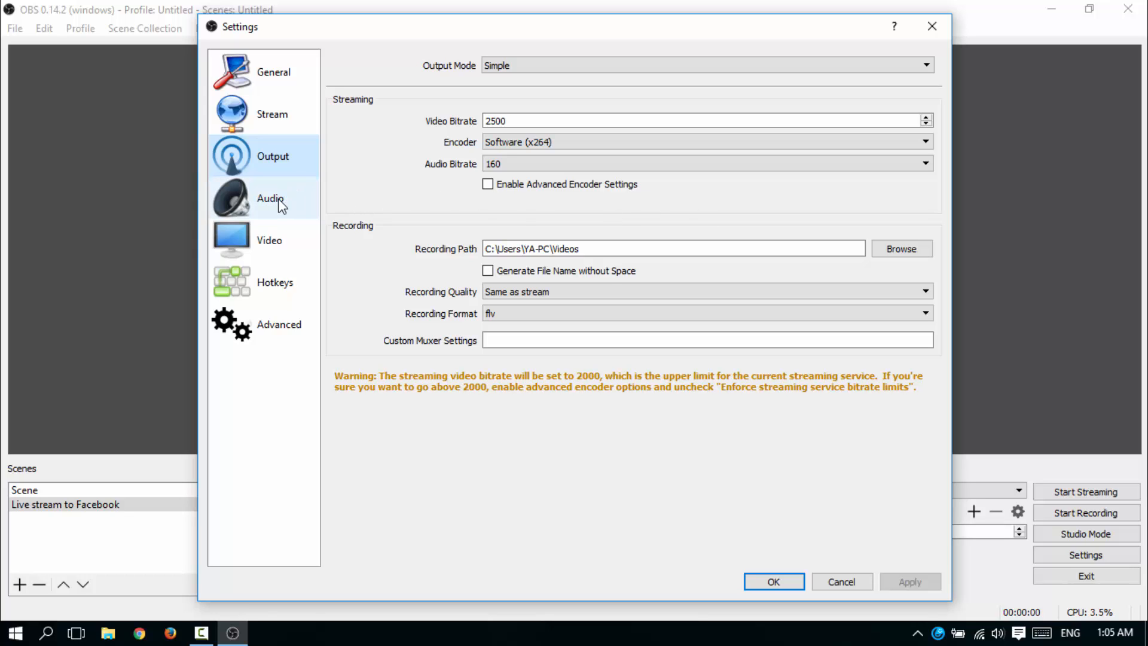
click(278, 248)
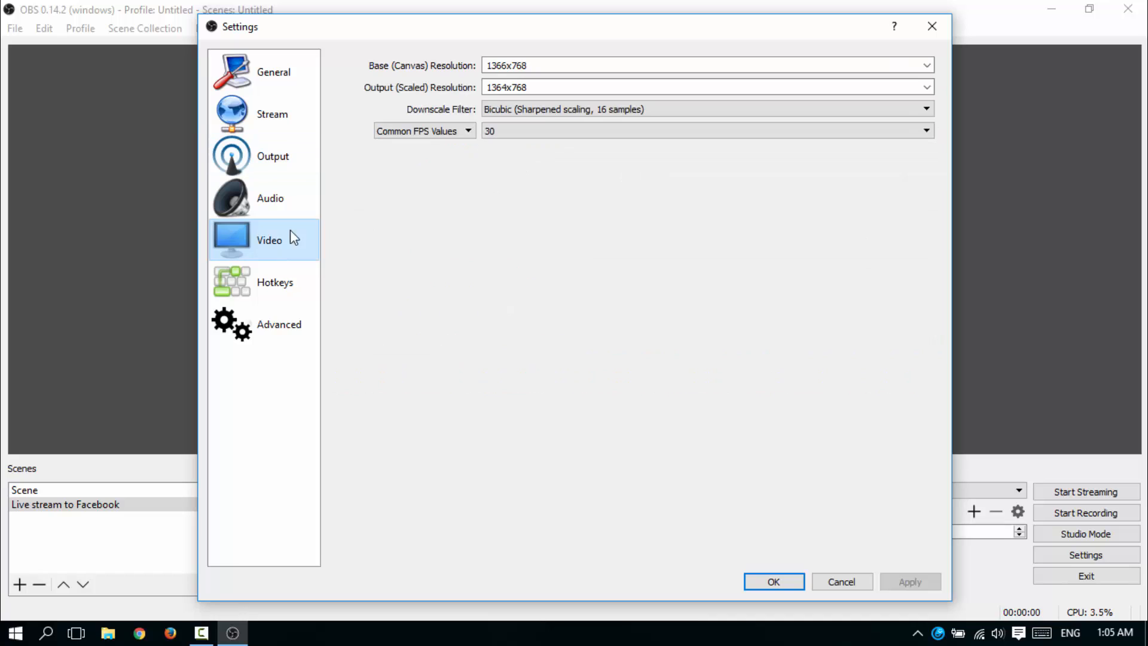
click(929, 70)
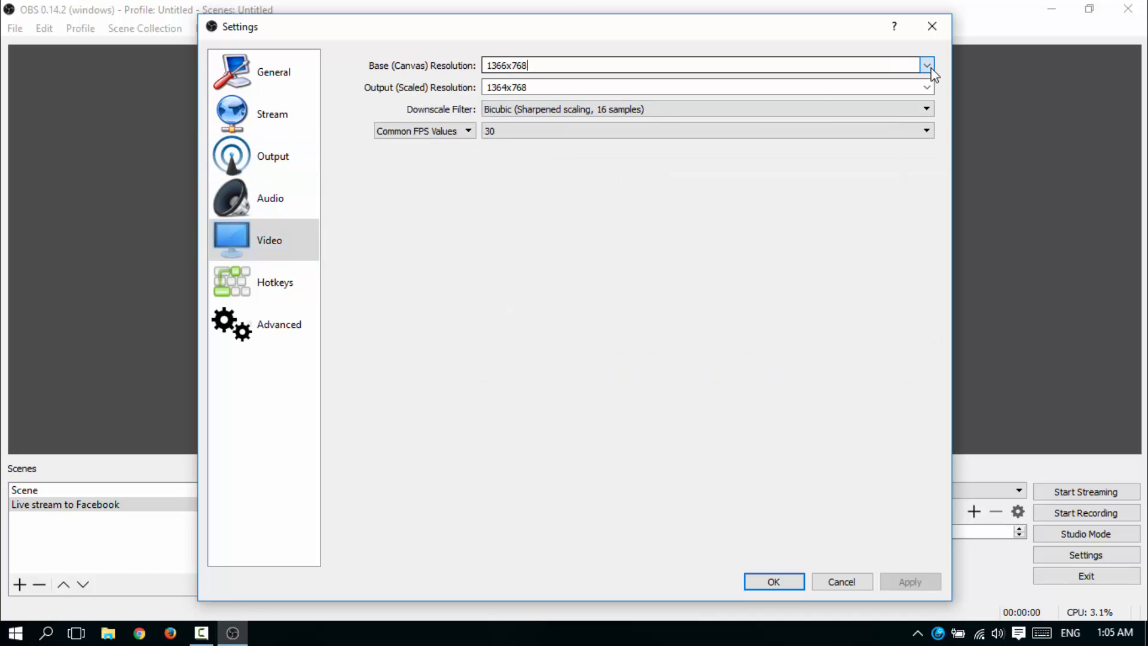
click(927, 78)
click(926, 88)
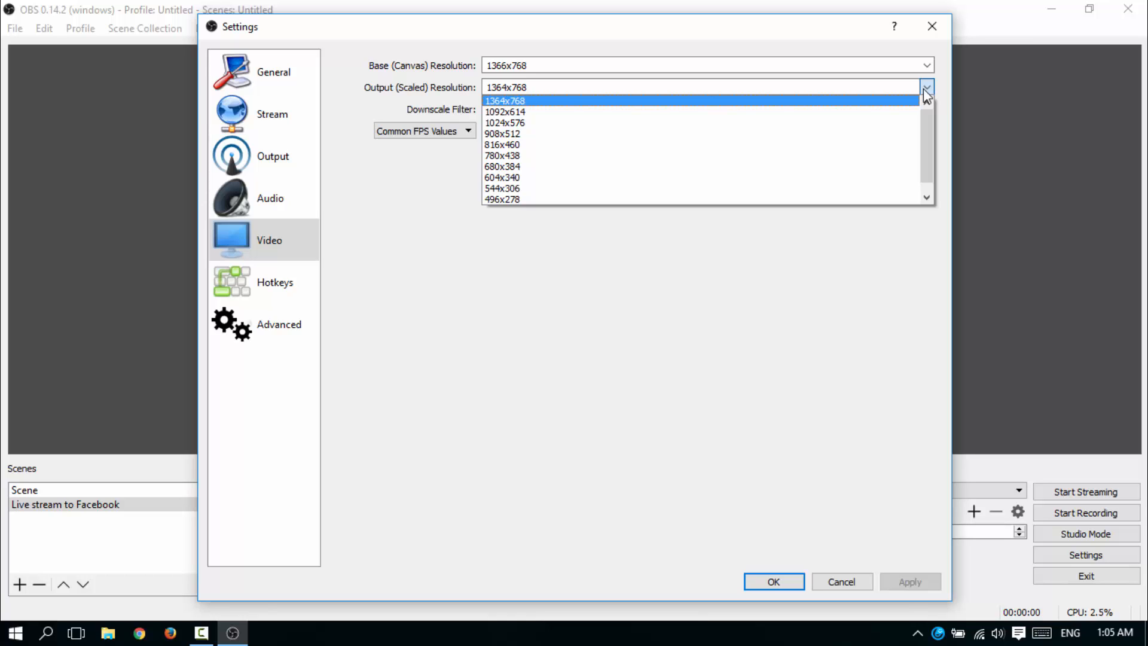
click(855, 113)
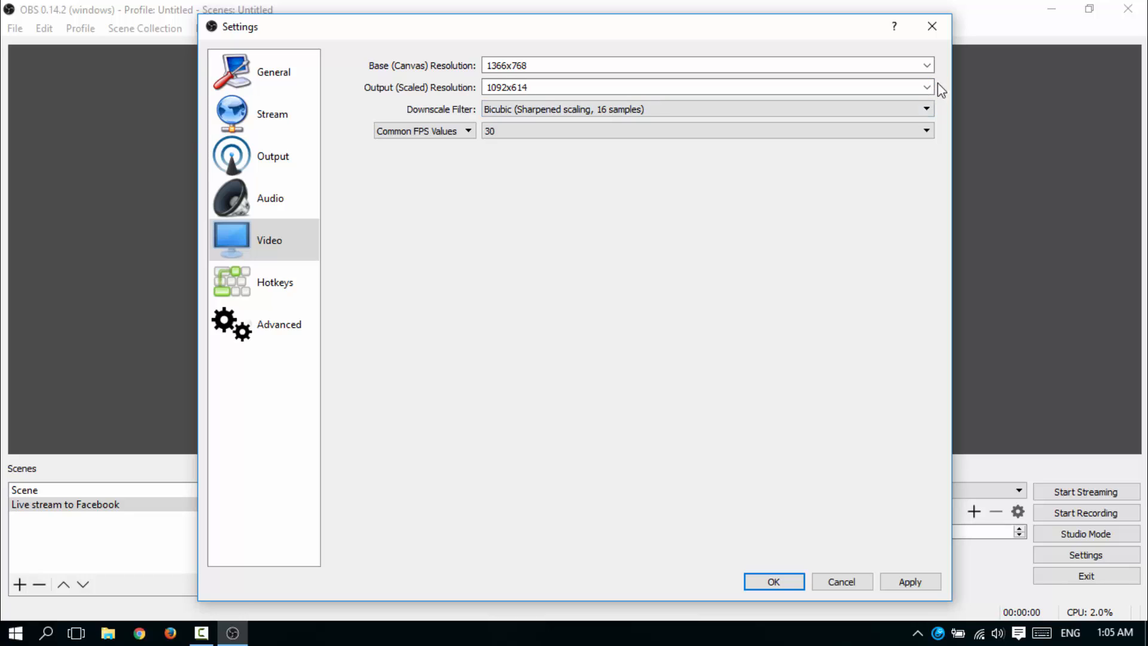
click(927, 87)
click(871, 110)
Look over the hotkey, video and general settings and return to the stream settings
click(286, 285)
click(283, 246)
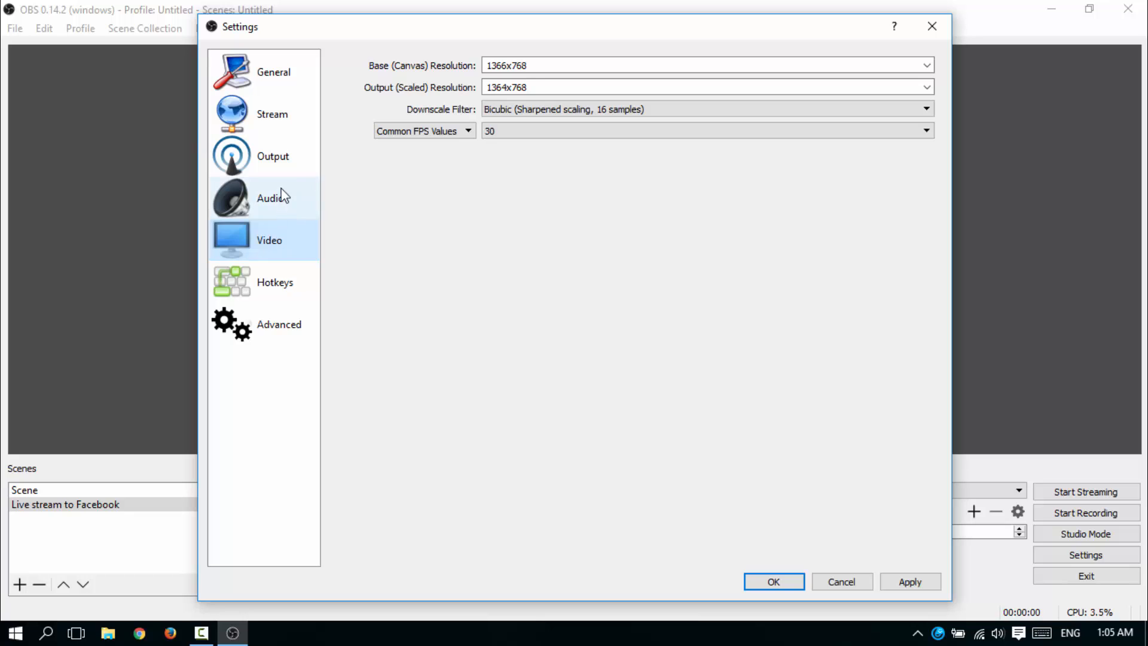
click(282, 87)
click(269, 116)
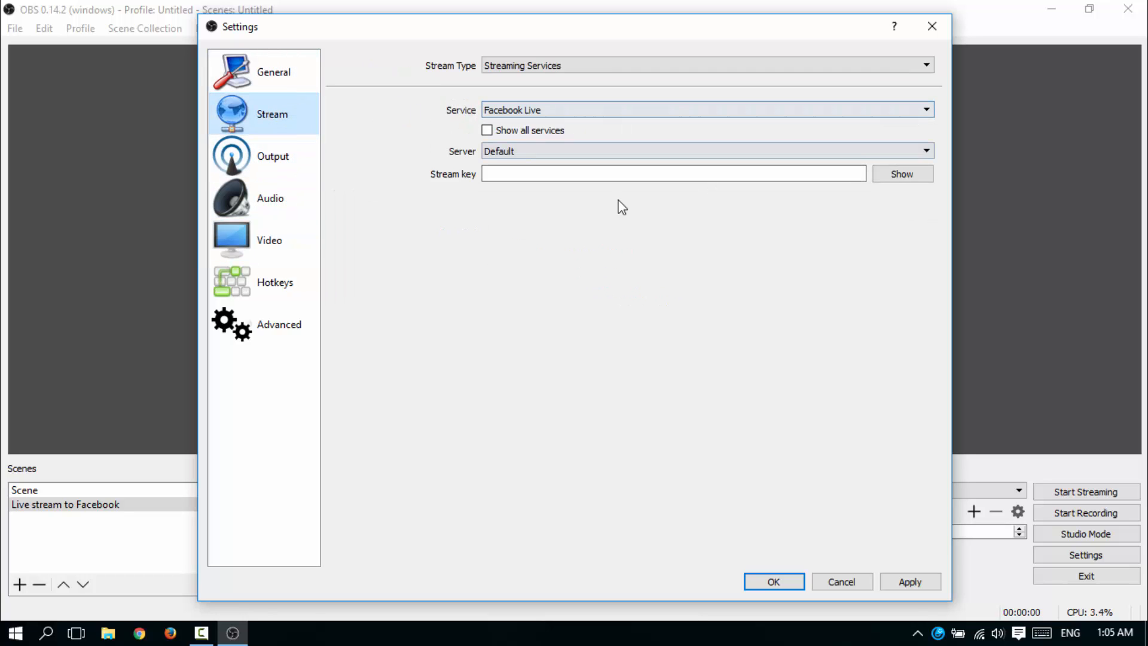
Review the video, stream and general settings once more and save the settings
click(267, 233)
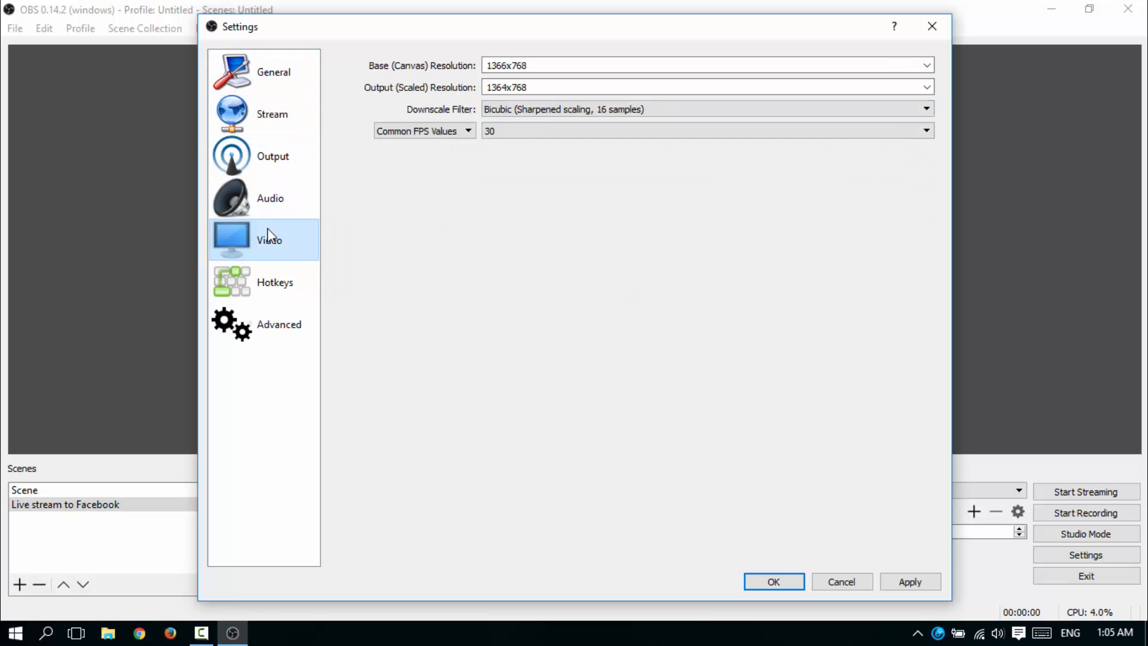
click(268, 112)
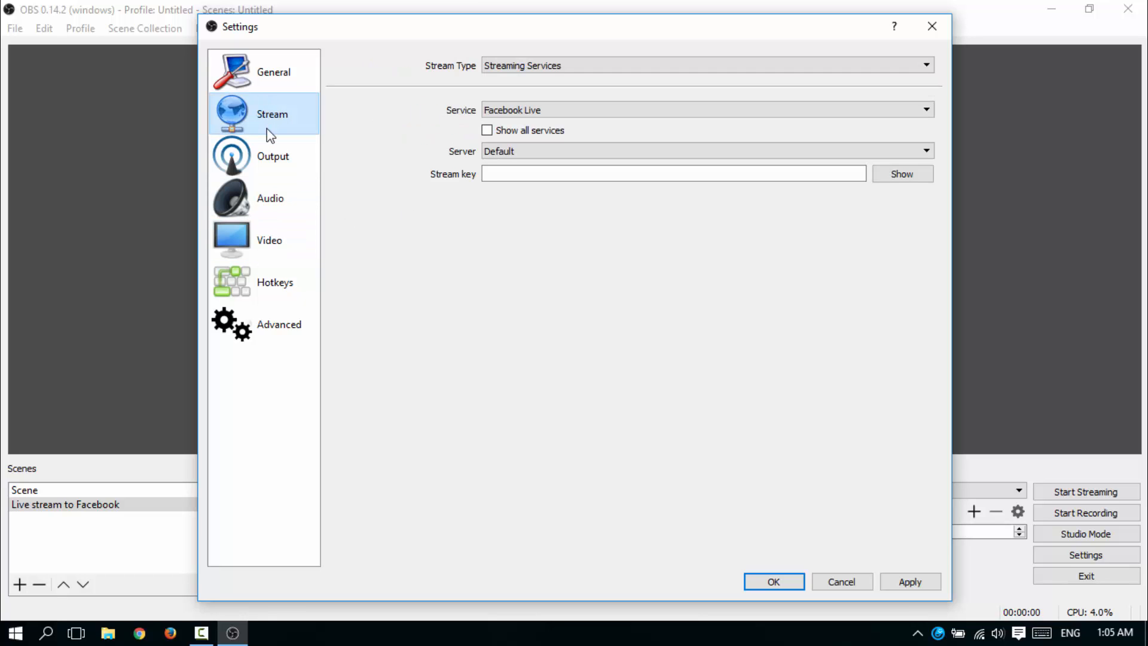
click(272, 73)
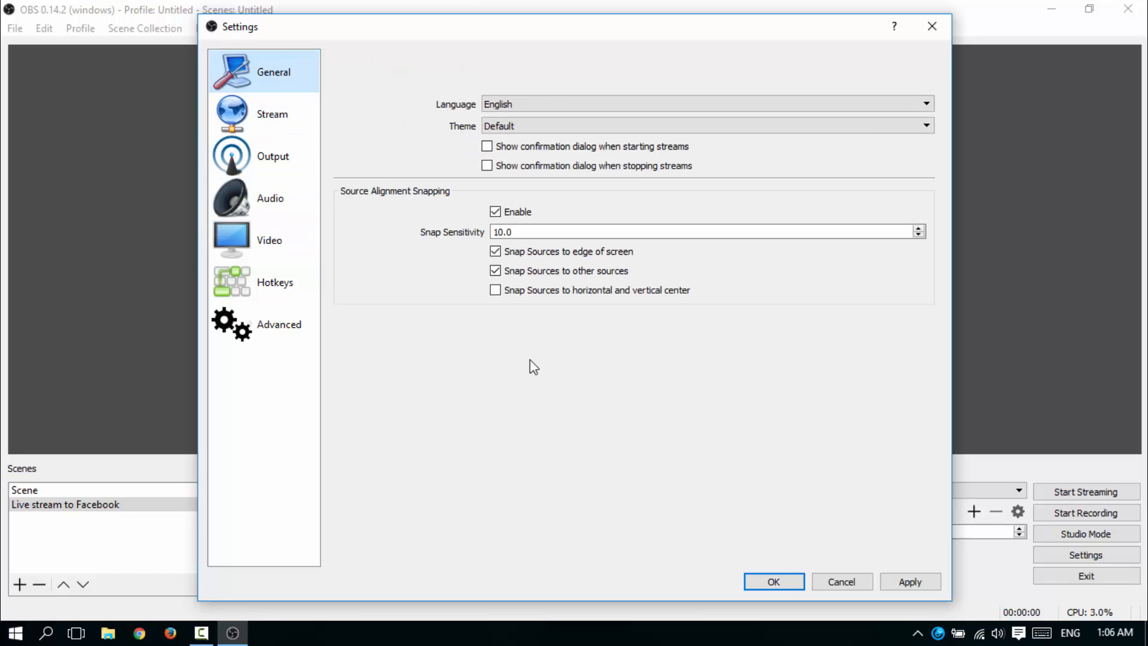
click(786, 579)
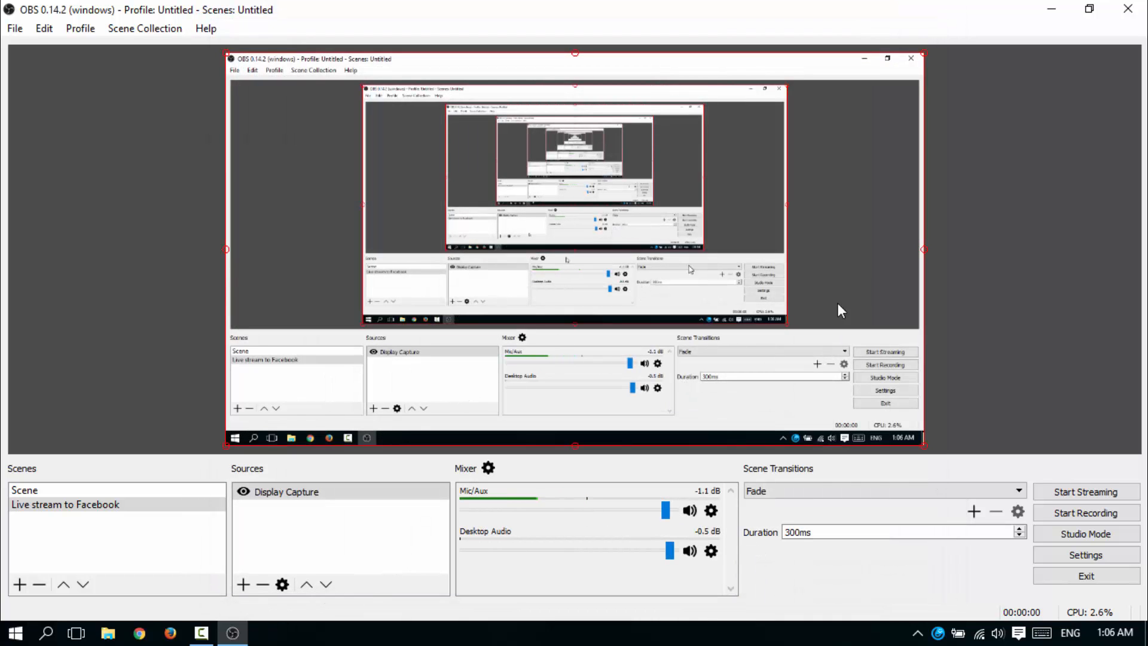
Minimize OBS, switch to Chrome and open the Hello World! bookmark from the Live Stream bookmark folder
click(1050, 9)
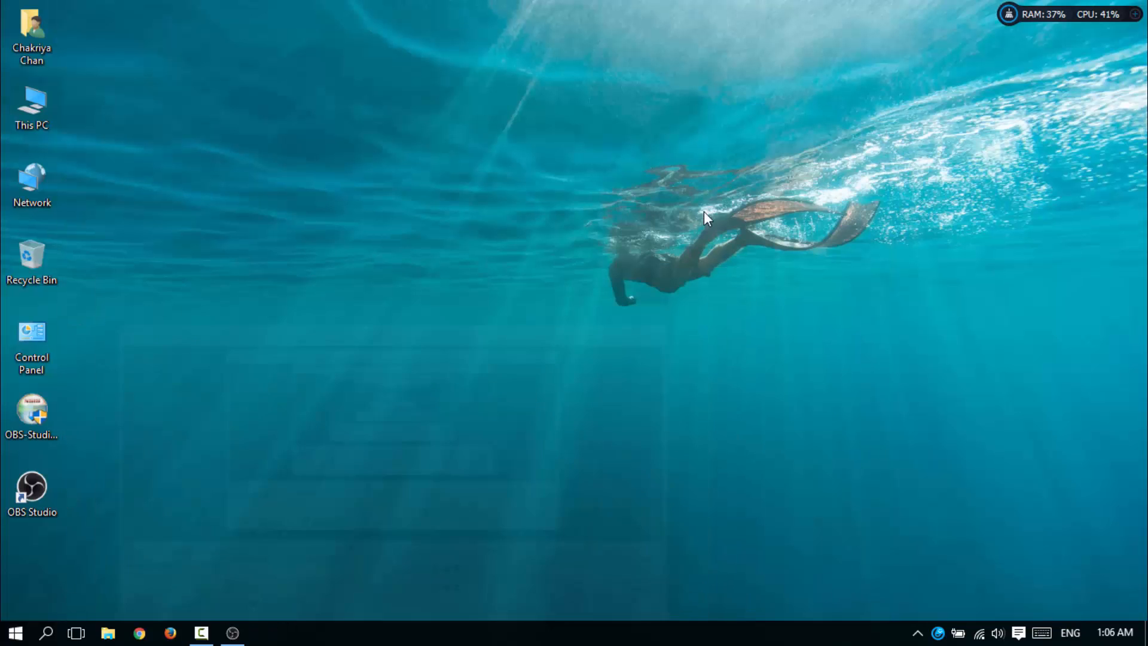
right_click(422, 267)
click(499, 361)
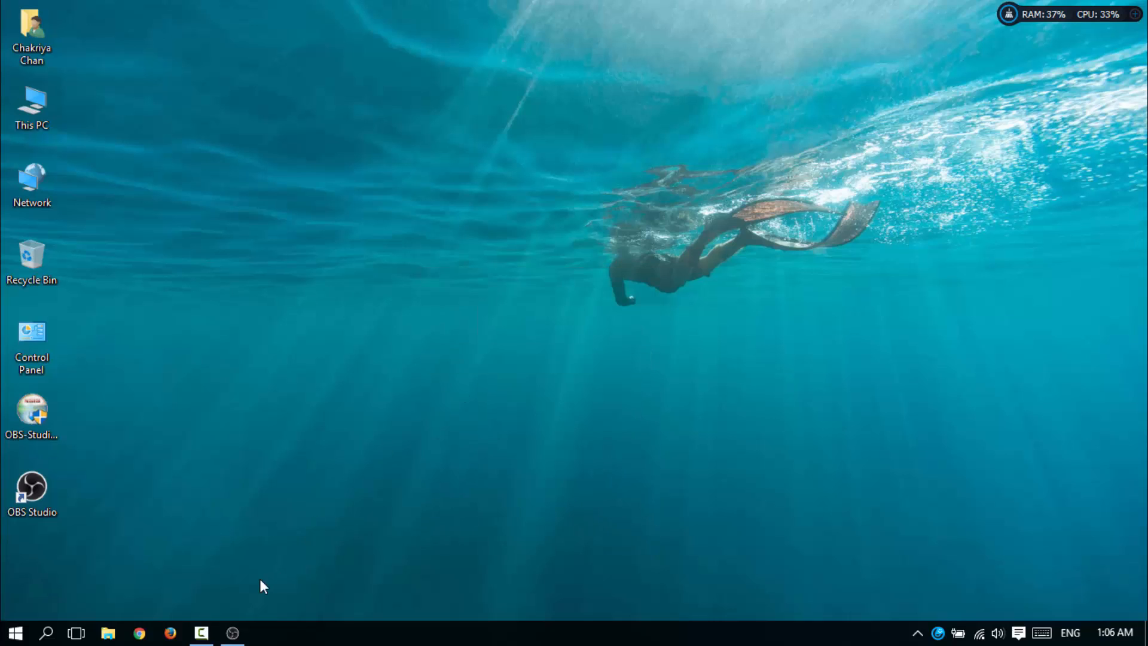
click(149, 637)
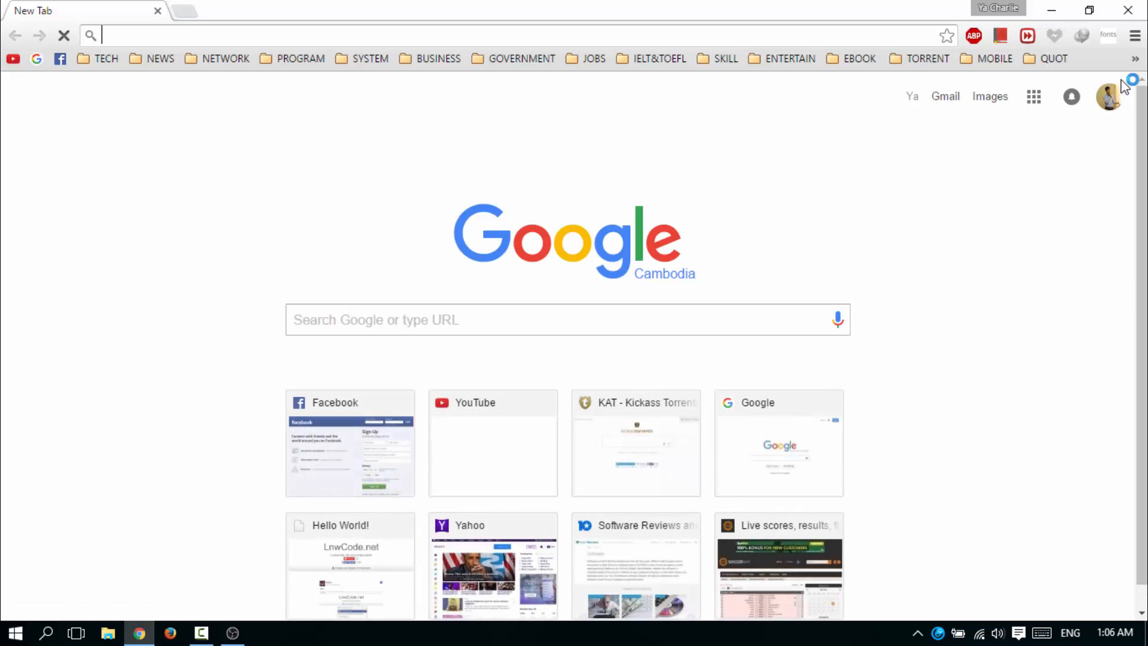
click(1134, 59)
mouse_move(1081, 164)
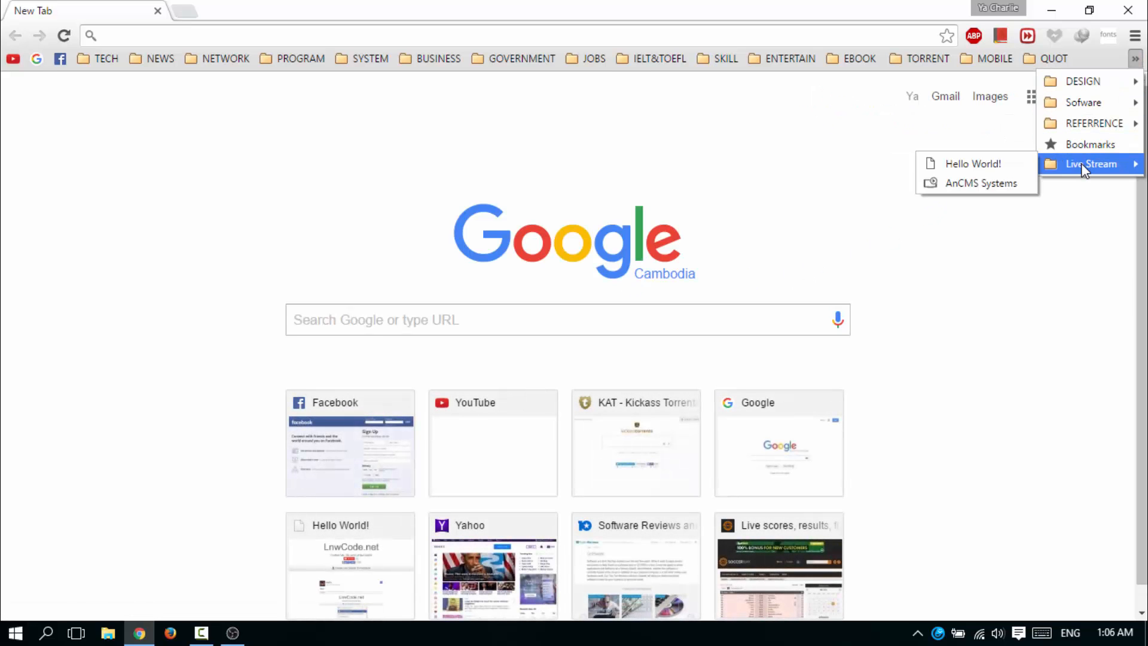
click(966, 165)
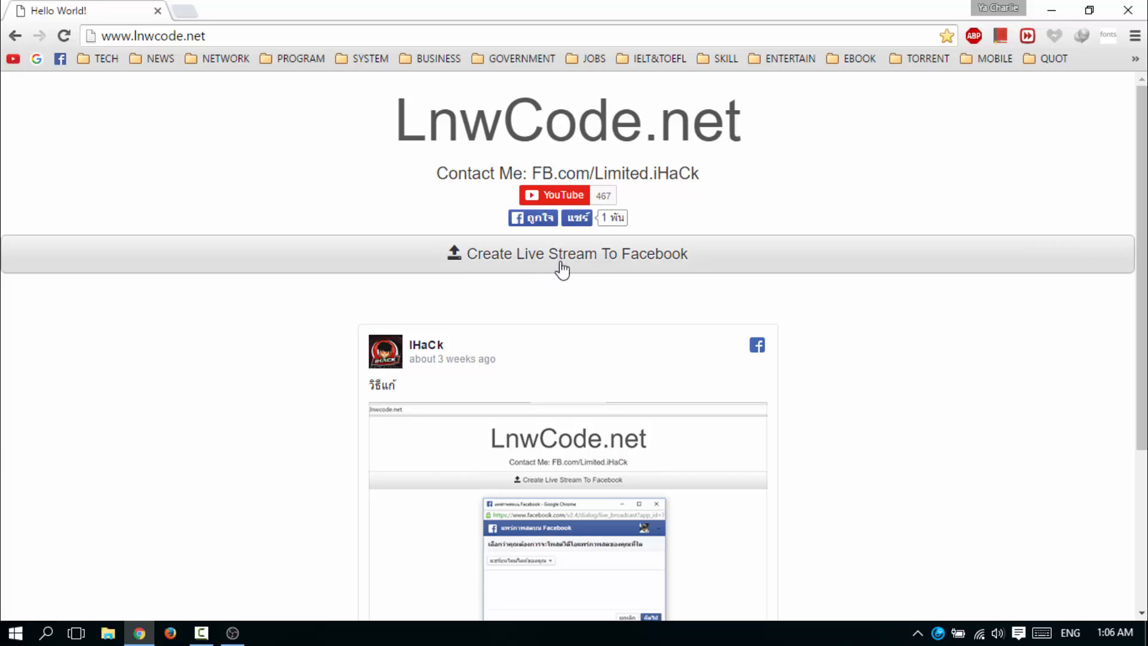
Create a live stream to Facebook on LnwCode.net and choose to share it on your own Timeline
click(582, 269)
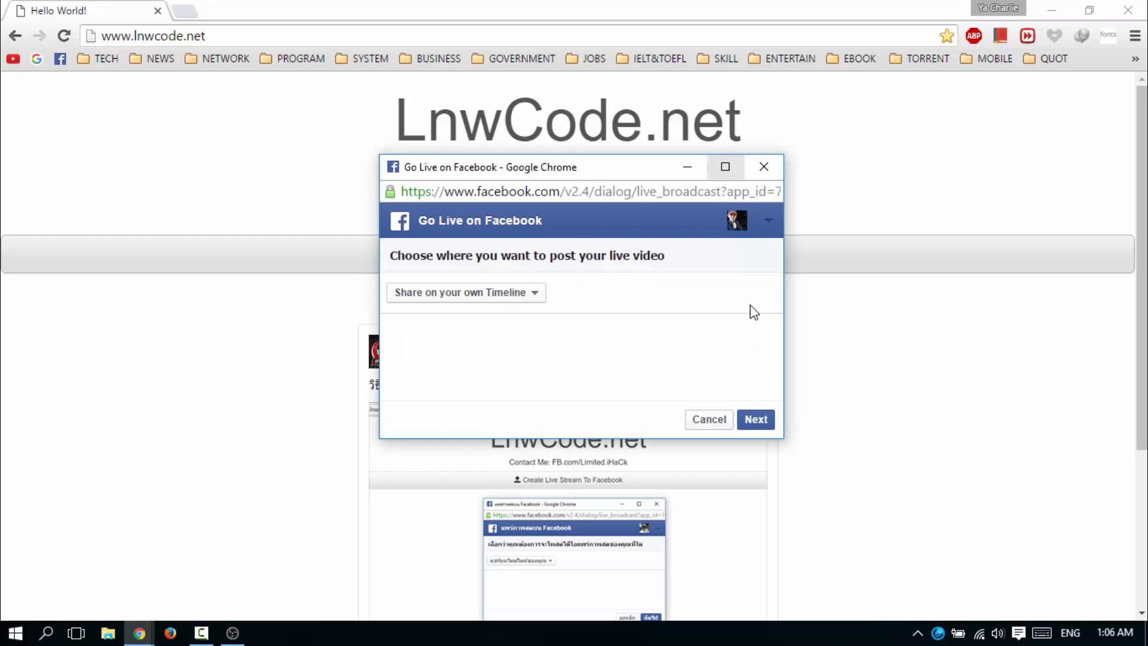
click(725, 167)
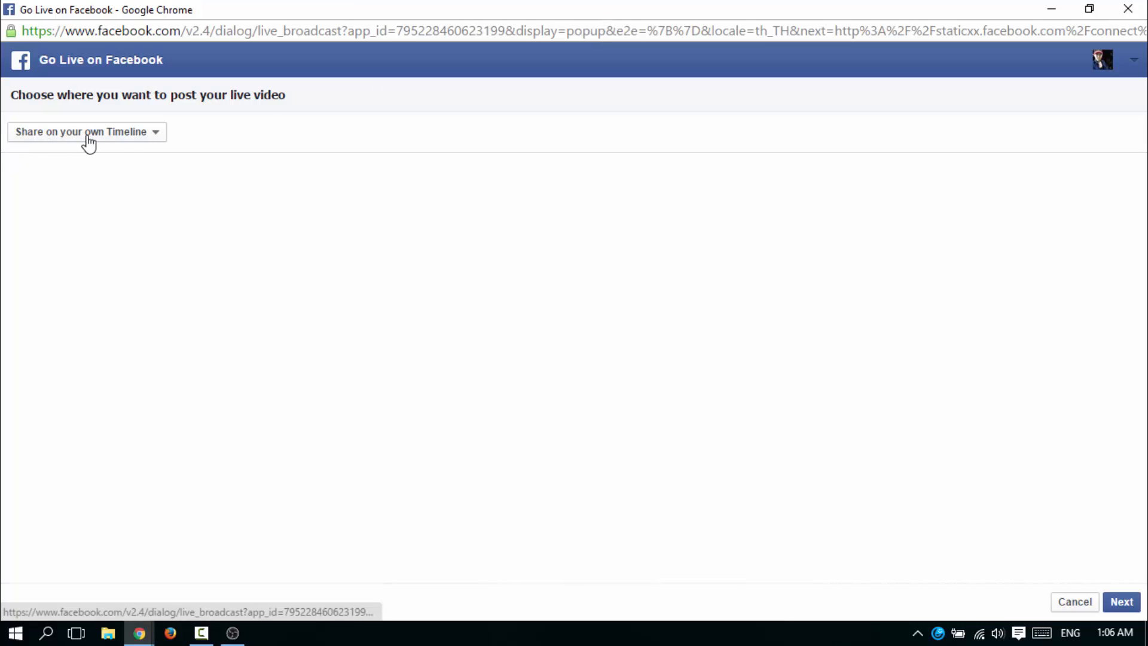
click(124, 135)
click(129, 142)
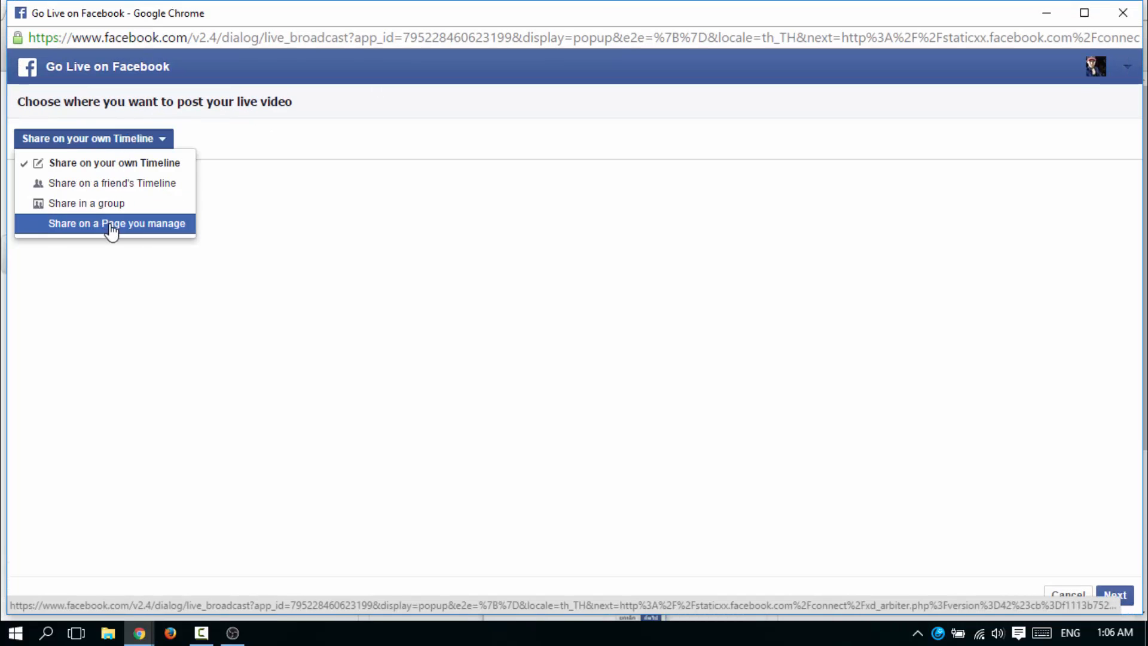
click(124, 140)
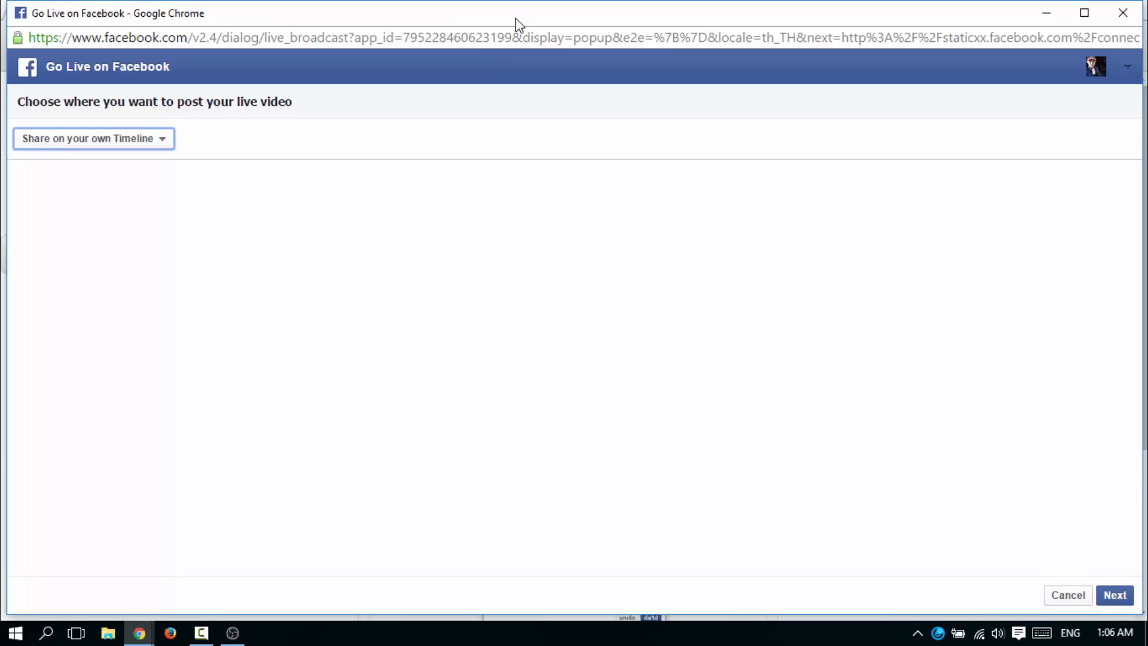
drag(516, 19, 409, 30)
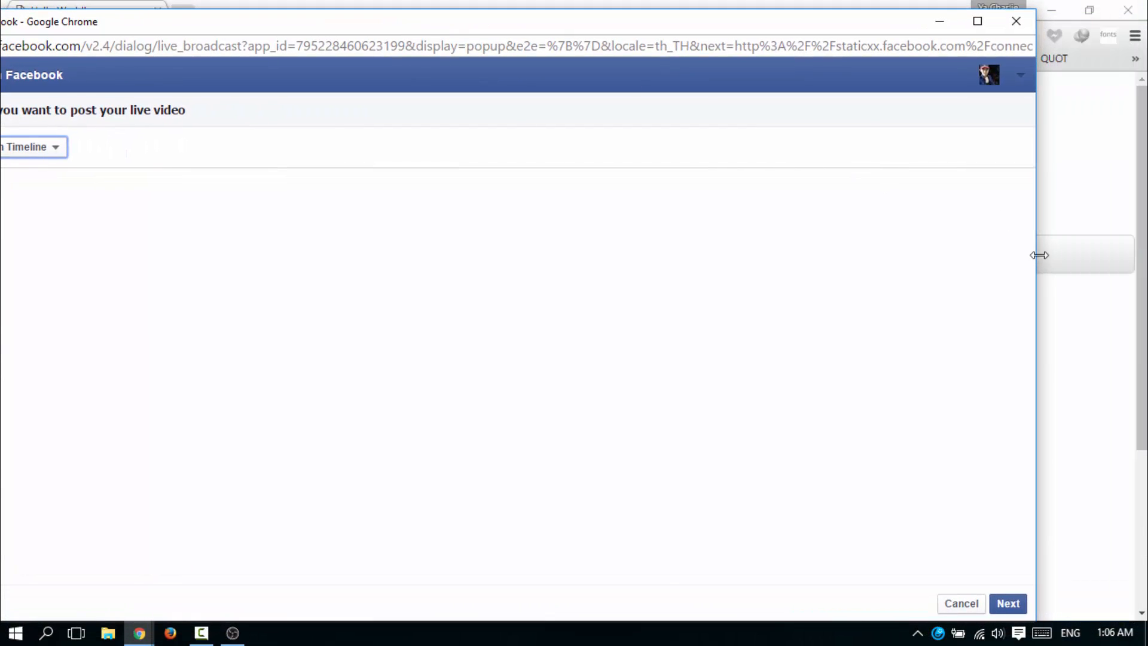
click(977, 21)
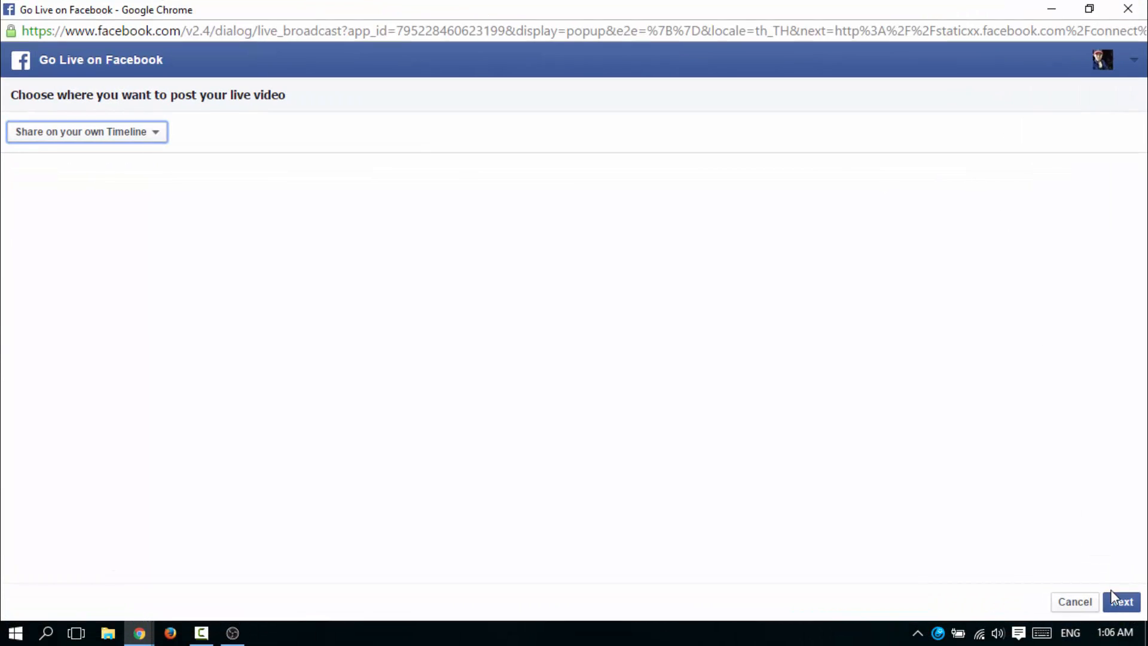
click(1113, 607)
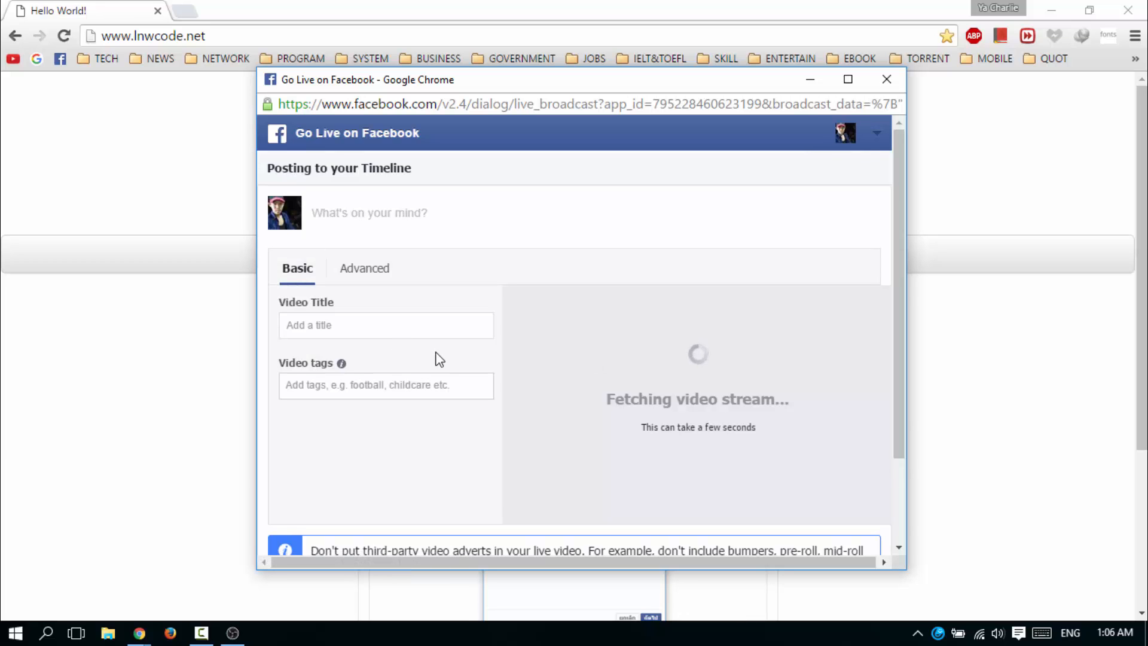
Enter "Live football" as the post text and "Real Vs AT" as the video title
scroll(425, 264, down, 2)
scroll(426, 228, up, 2)
click(427, 228)
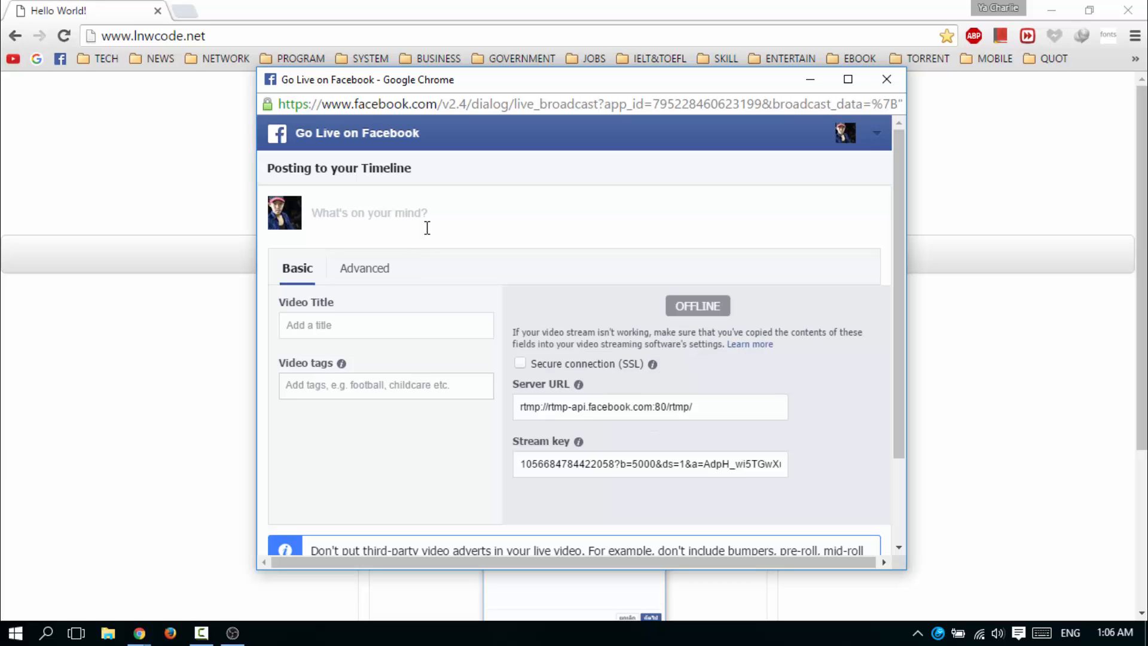
text(Live football)
click(369, 323)
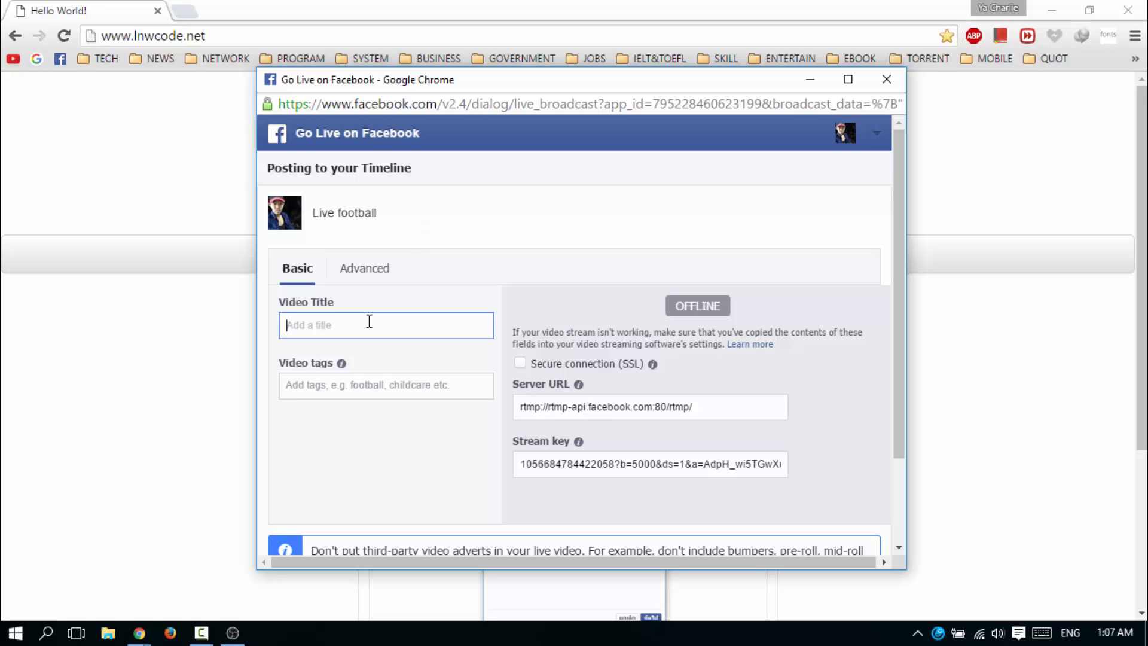
text(Real Vs AT)
click(413, 387)
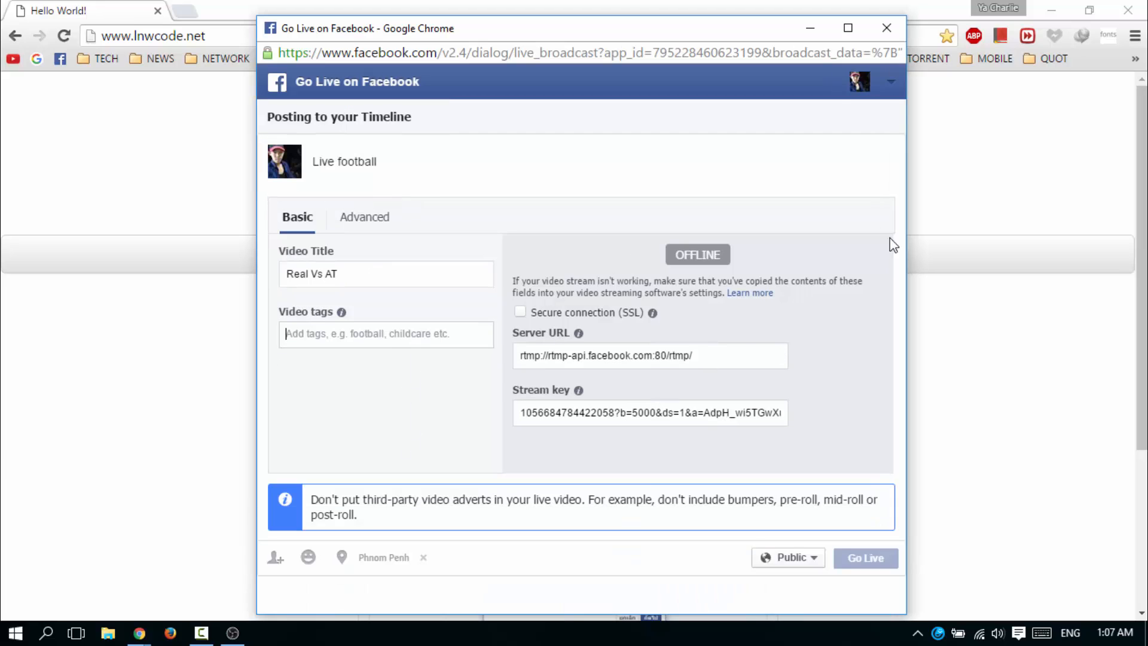
Widen the Go Live on Facebook window and copy the whole stream key
drag(907, 242, 992, 254)
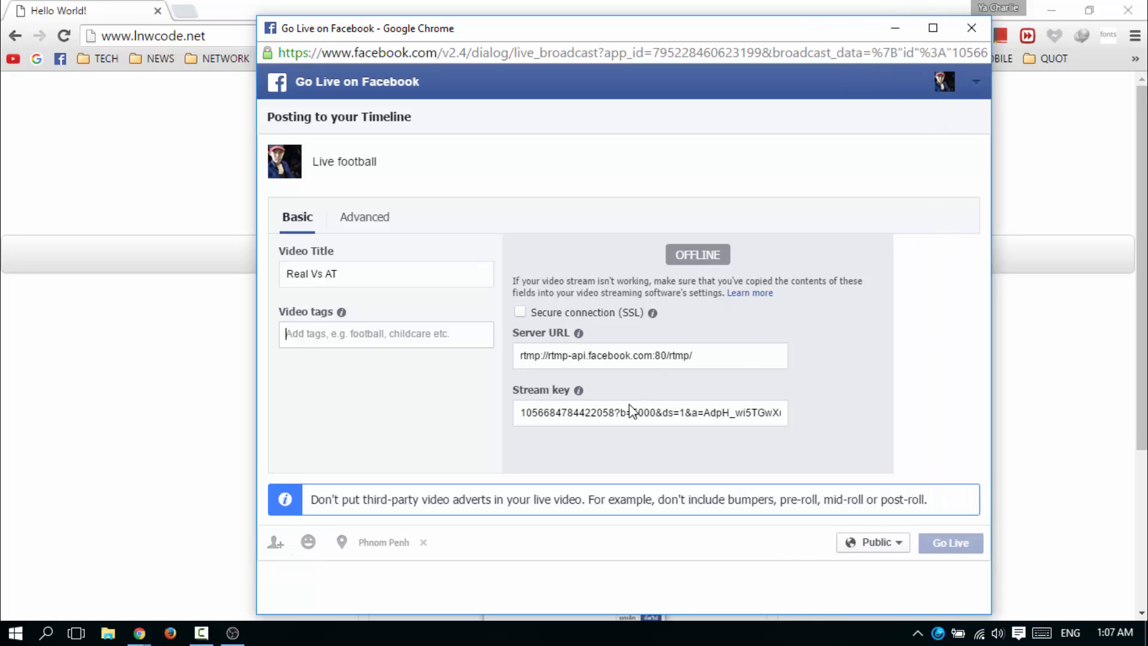
click(522, 413)
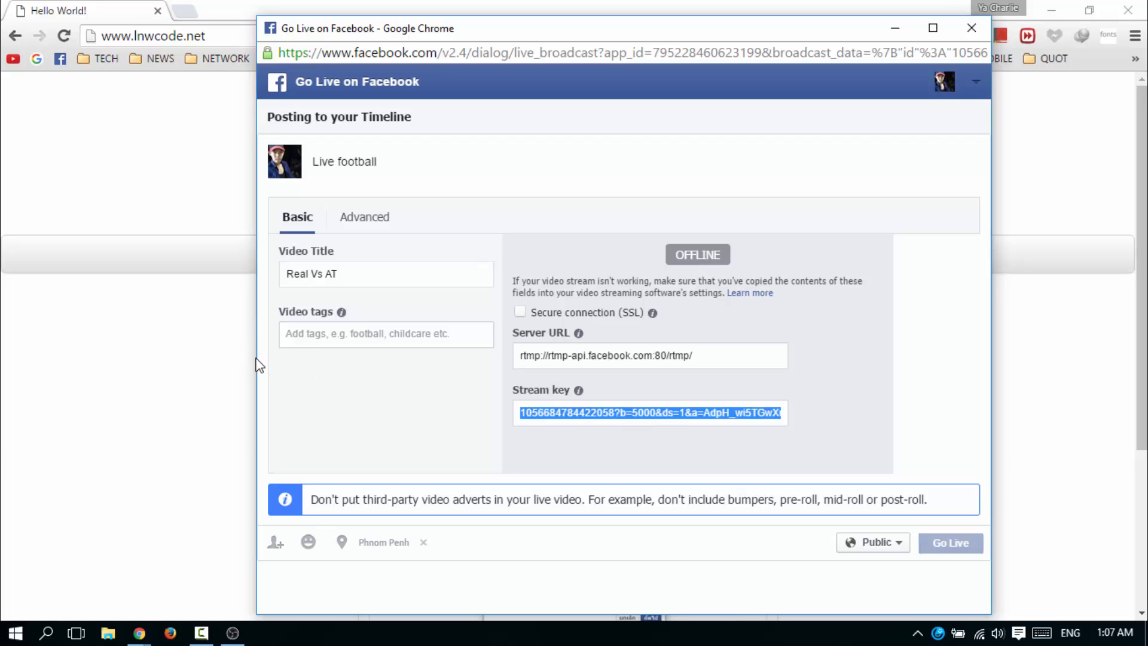
drag(256, 362, 146, 350)
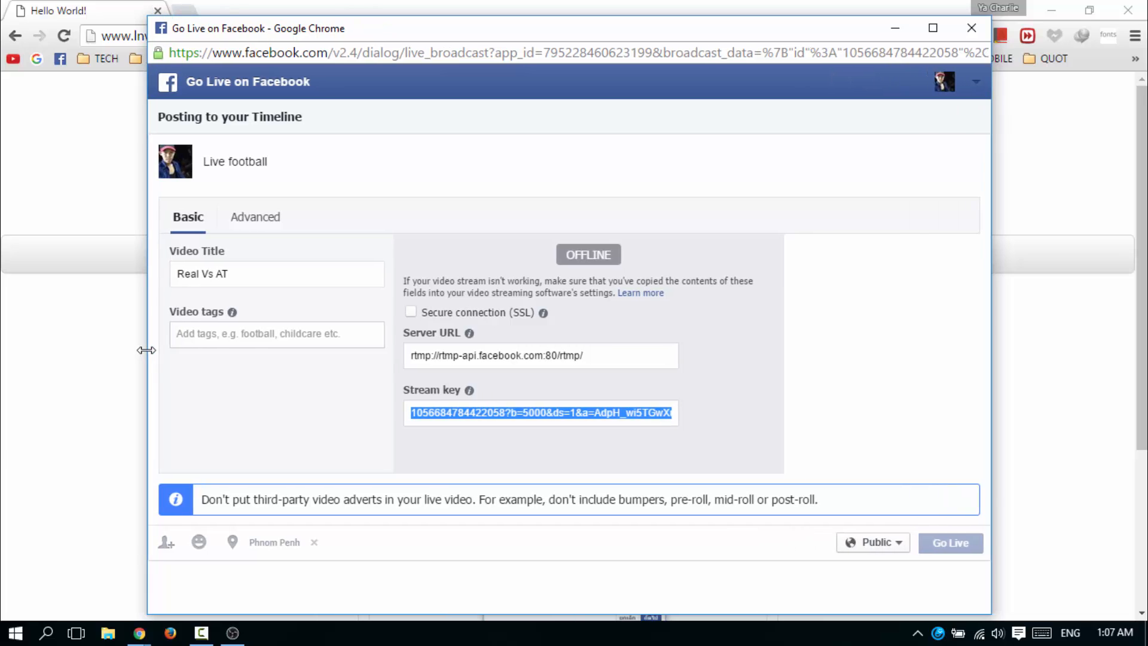
right_click(462, 416)
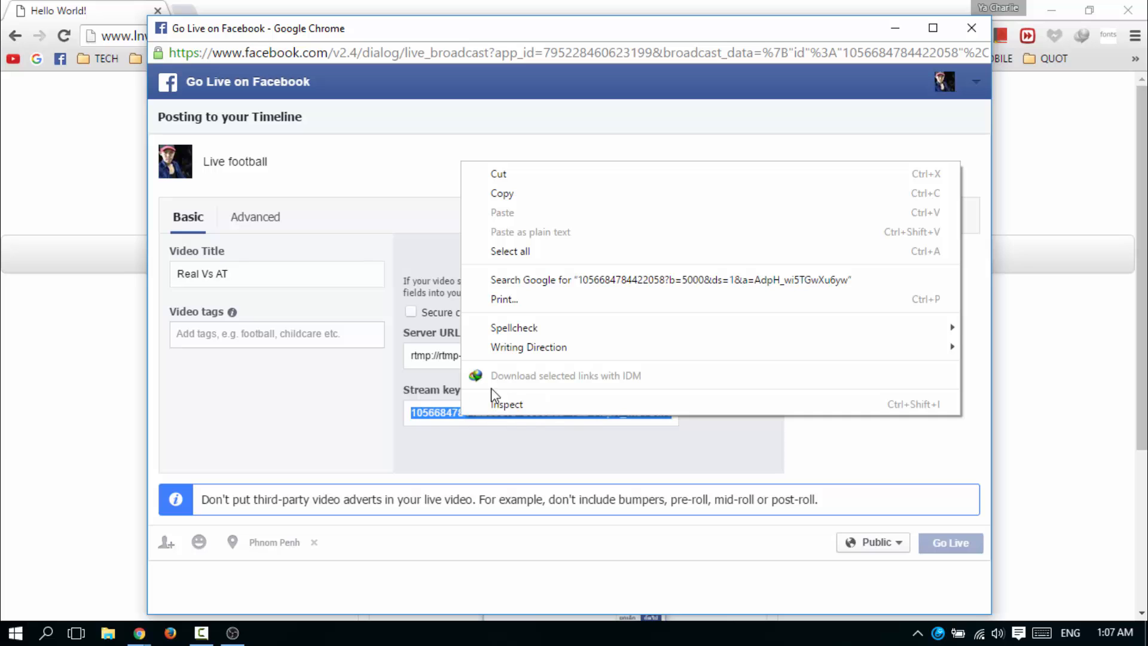
click(521, 198)
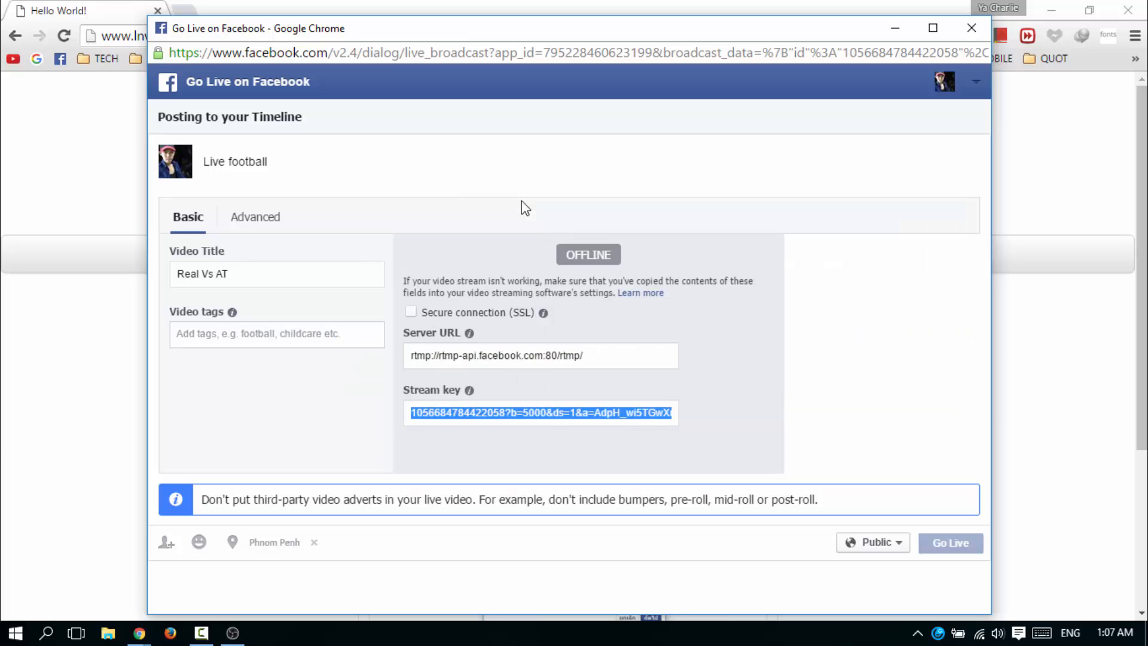
Switch to OBS, paste the copied stream key into the Facebook Live stream settings and save them
click(232, 634)
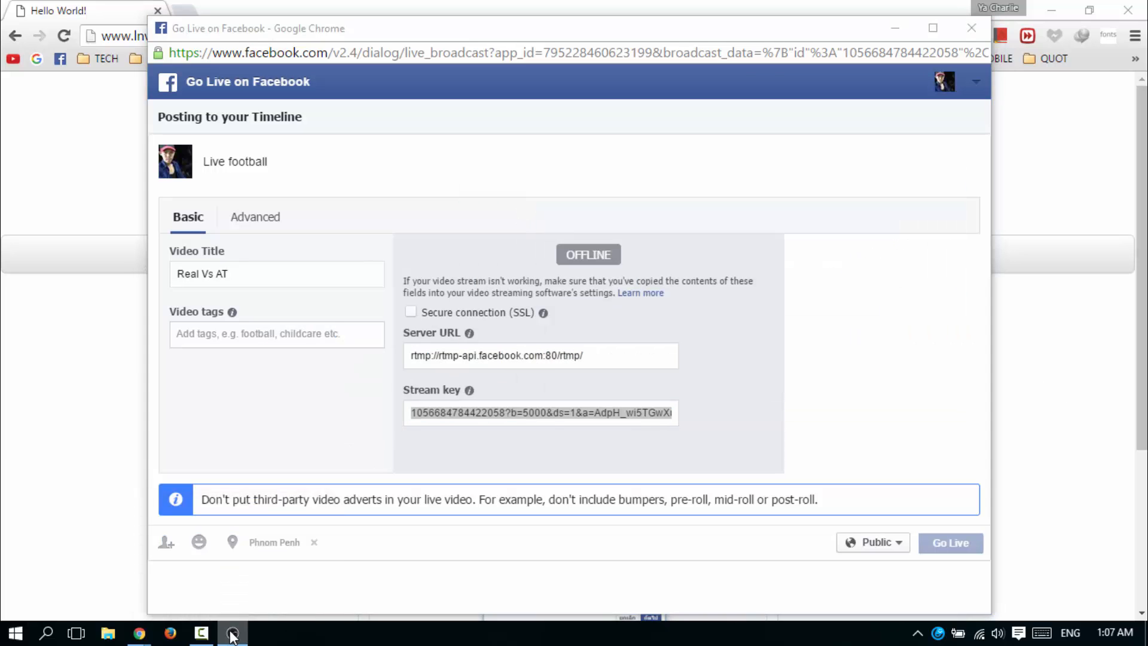
click(1015, 299)
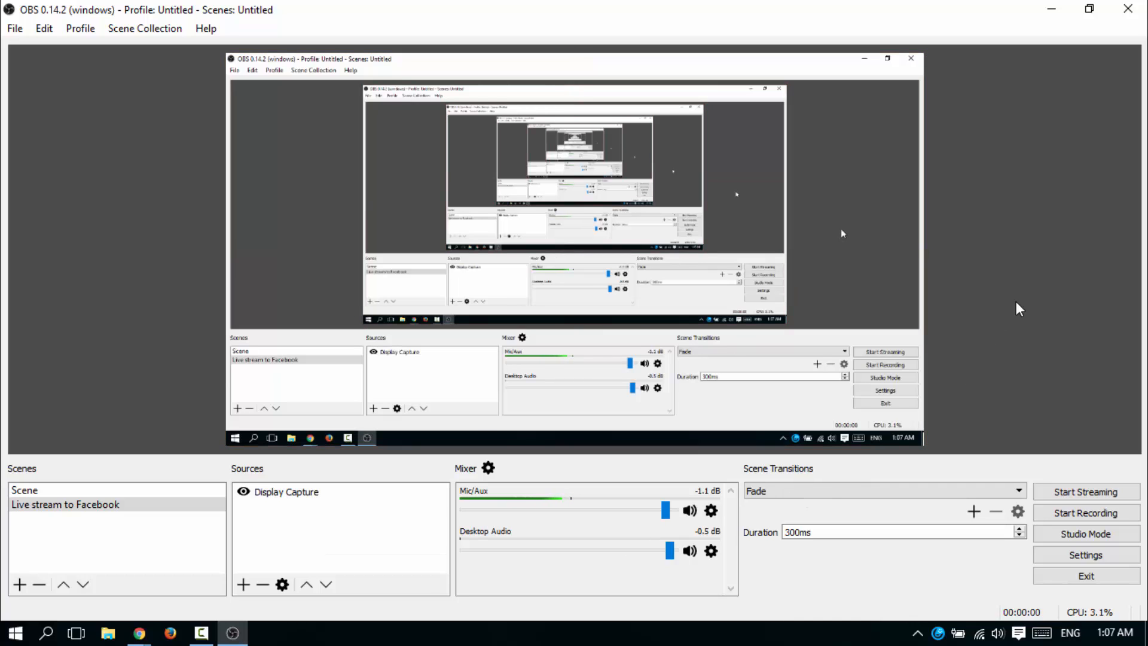
click(1081, 557)
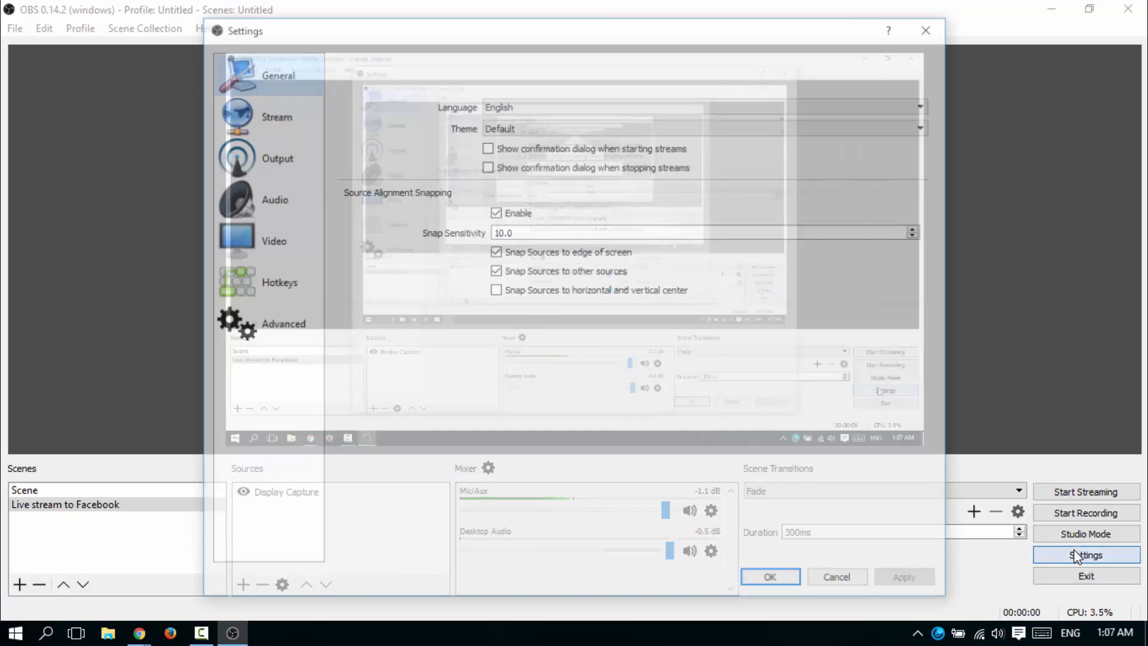
click(264, 114)
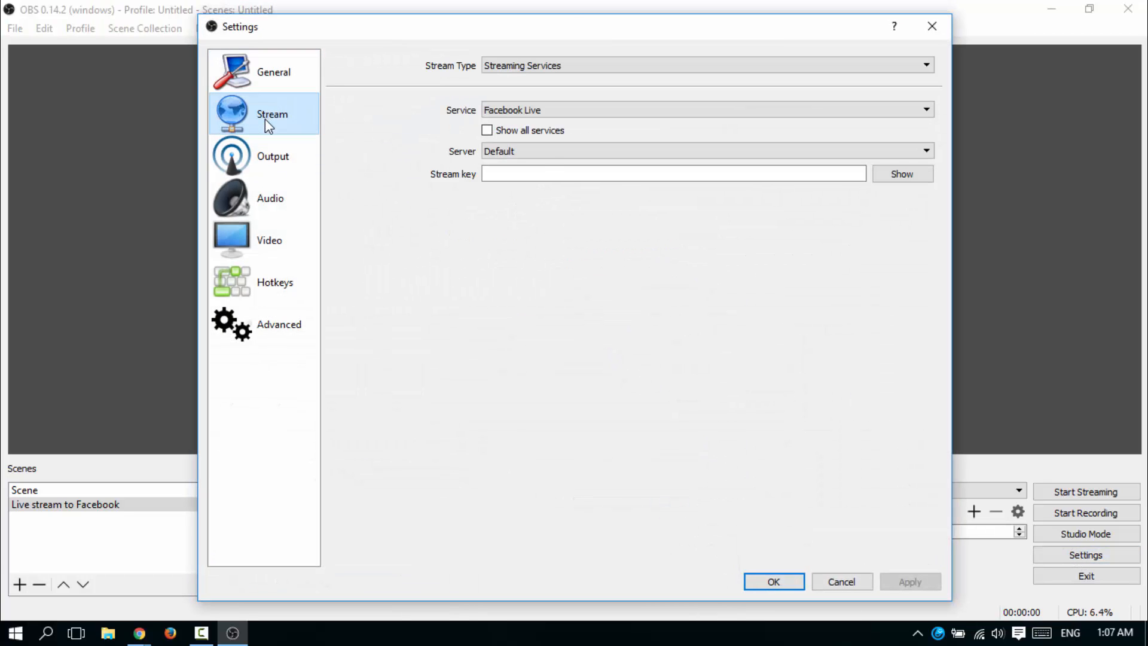
click(552, 172)
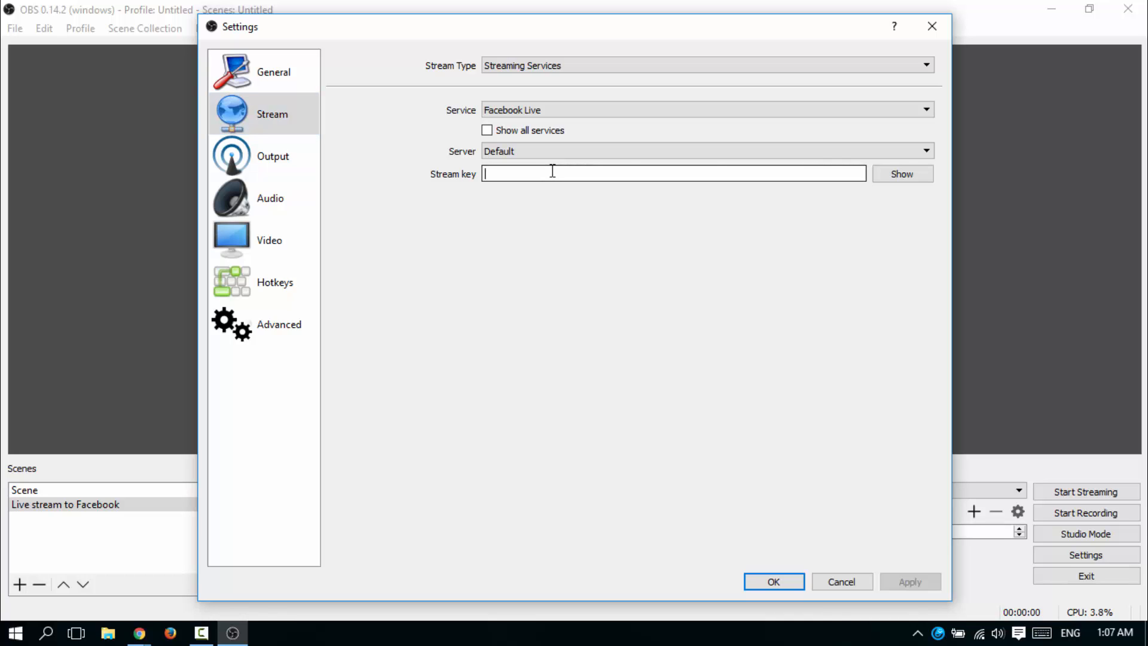
key(ctrl+v)
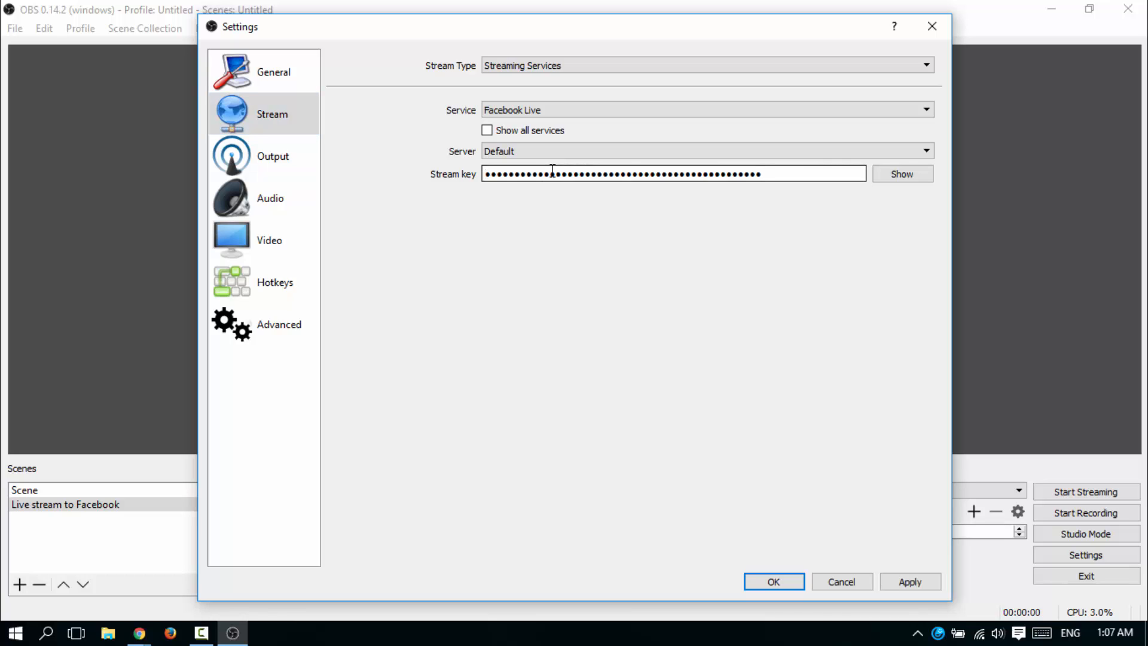
click(774, 581)
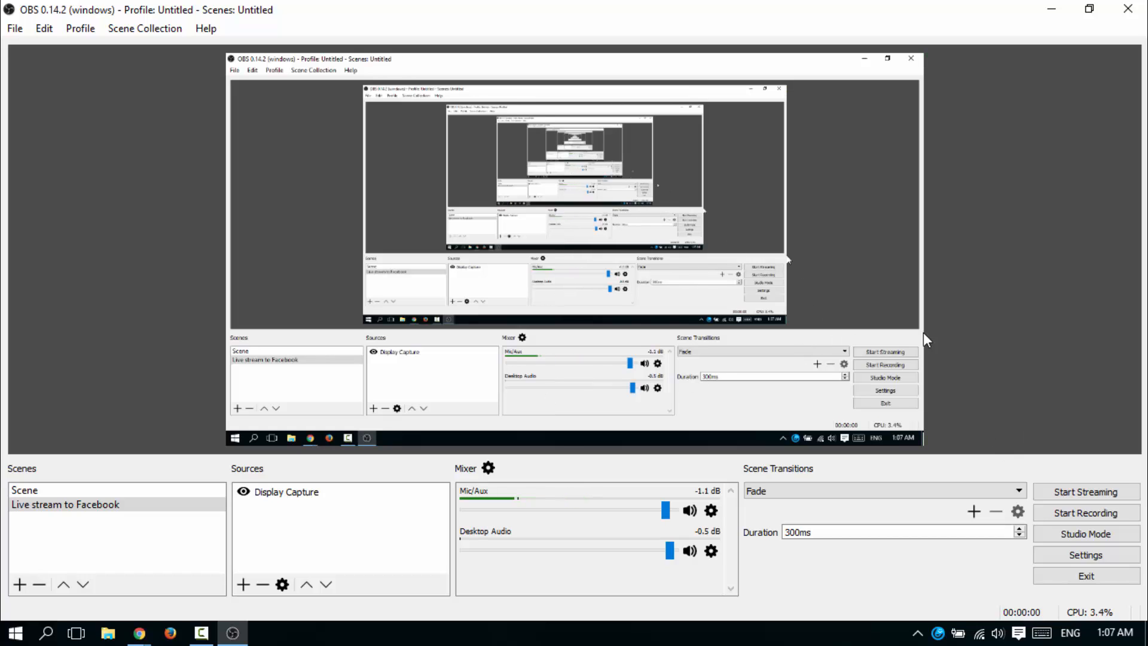
Start streaming from OBS and return to the Go Live on Facebook window, maximized, to check the video preview
click(1095, 492)
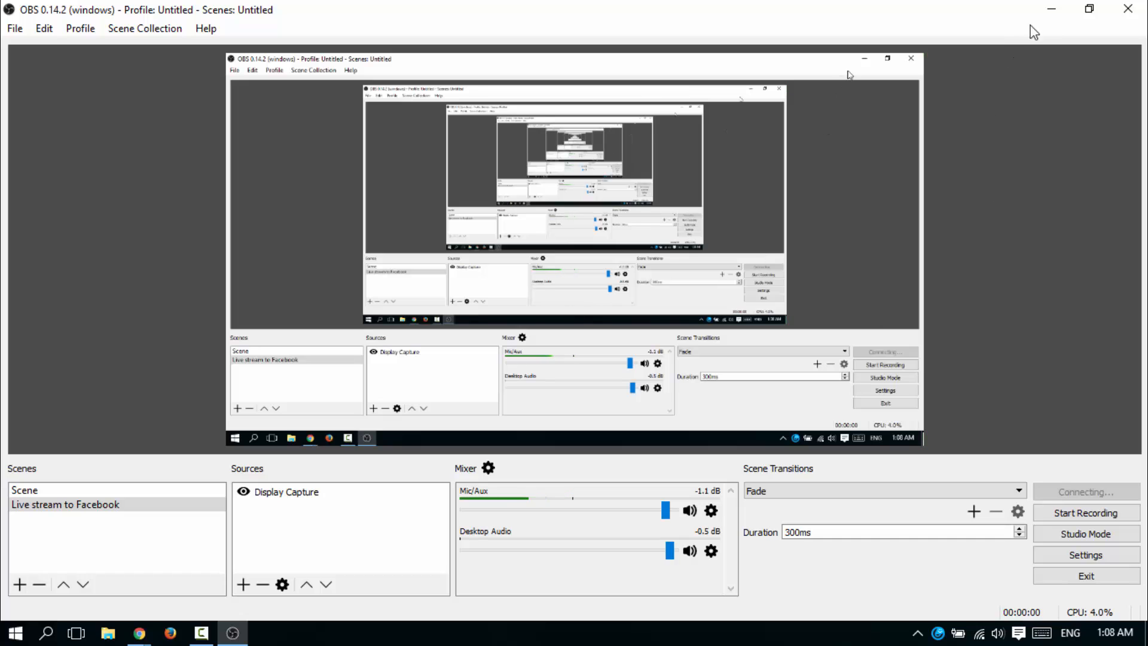
click(1066, 11)
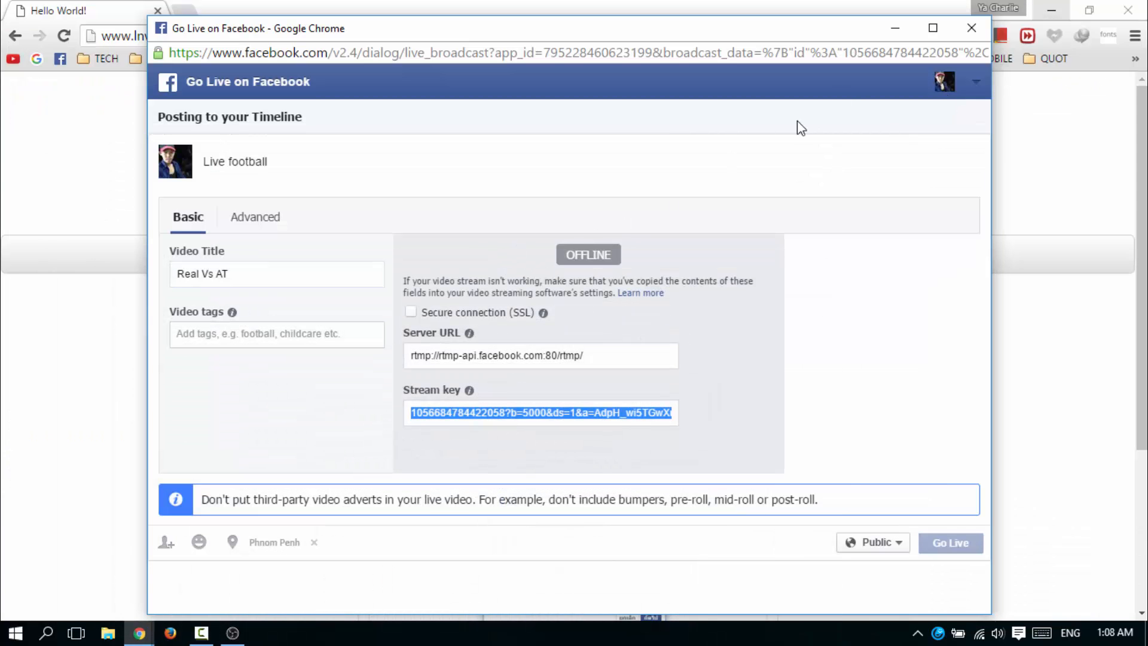
click(932, 28)
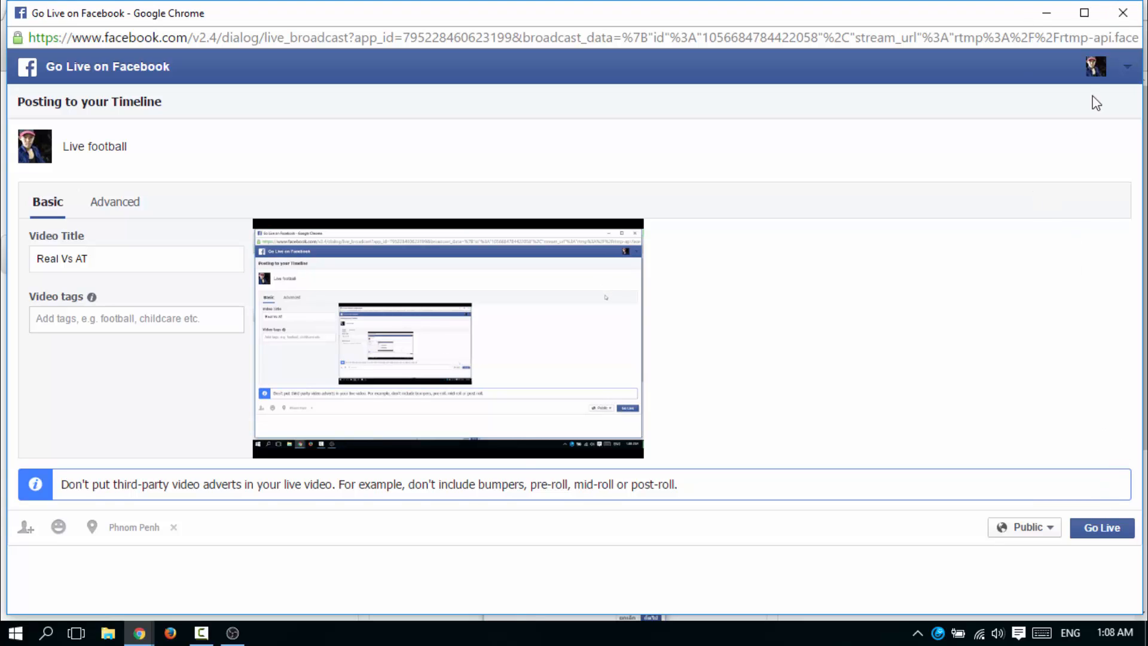
Close the Go Live on Facebook window, leaving the post unfinished, and load digi.com.kh in the browser
click(1122, 12)
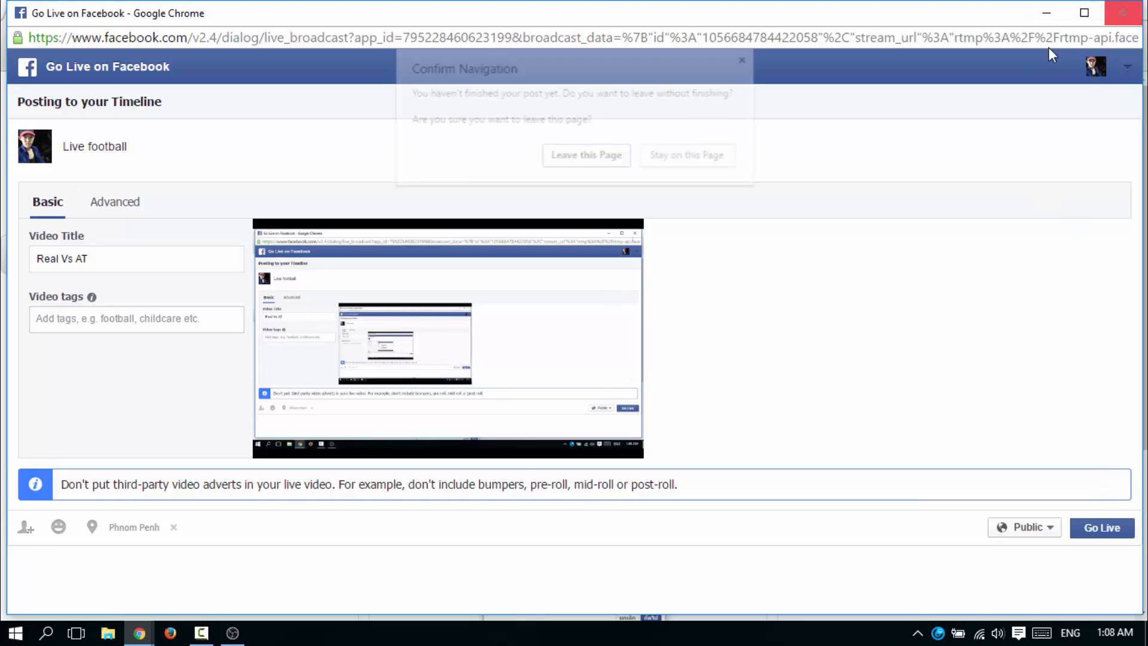
click(587, 157)
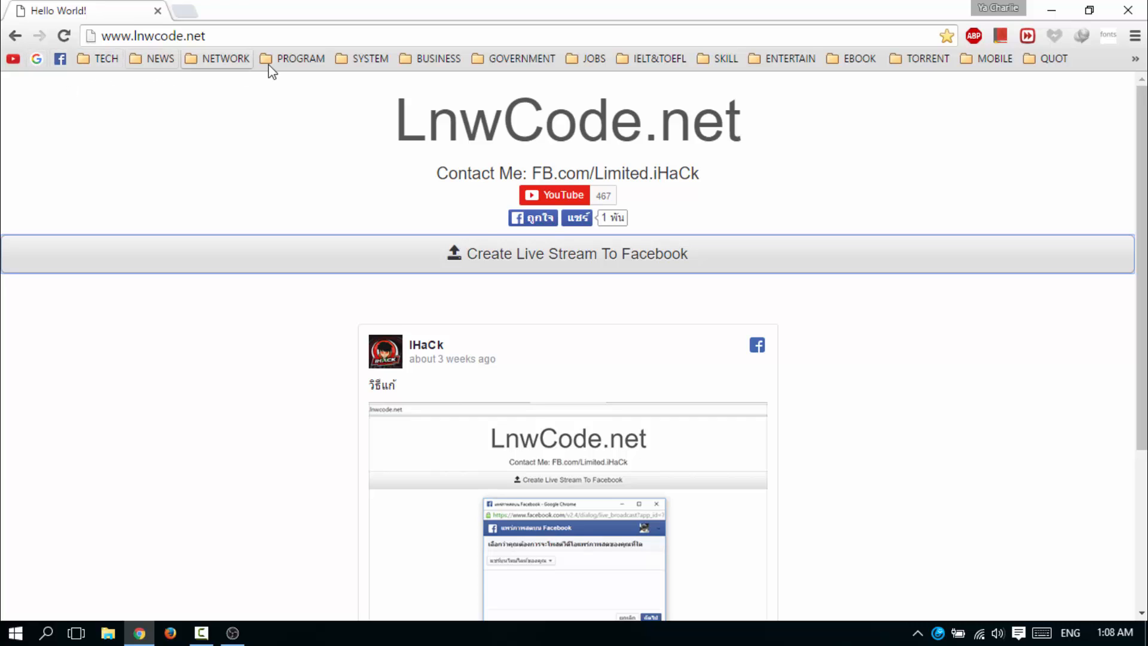
click(208, 36)
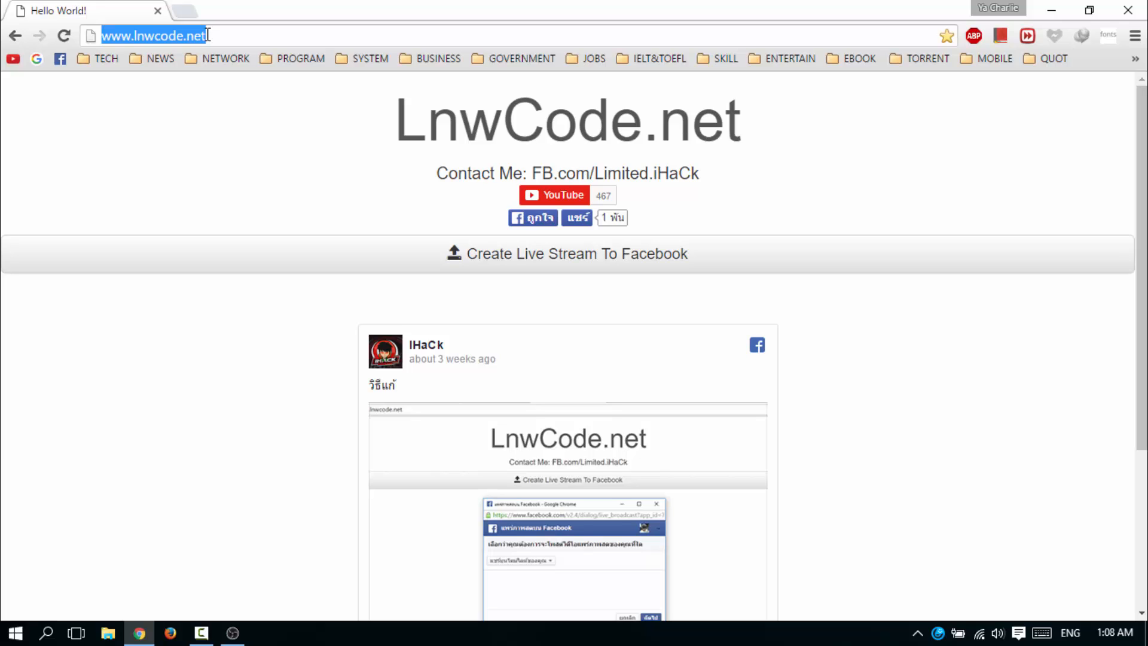
text(digi.com.kh)
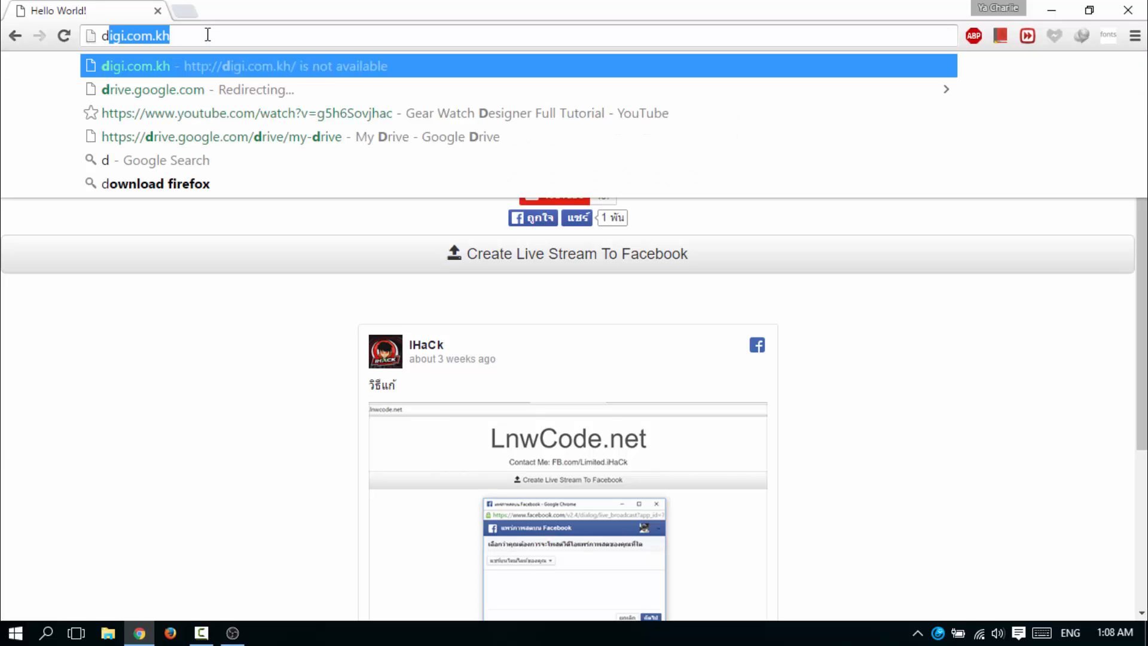
key(Return)
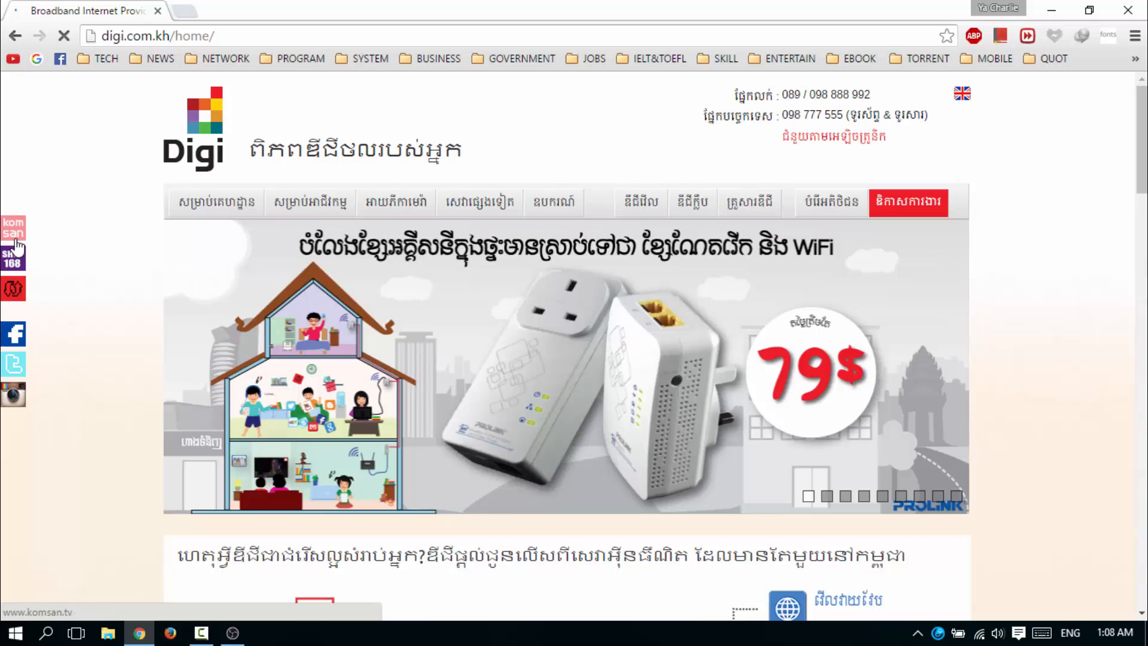
Open komsan.tv from the Digi site, try the football channel, and switch to the True Sport HD 2 channel
click(15, 236)
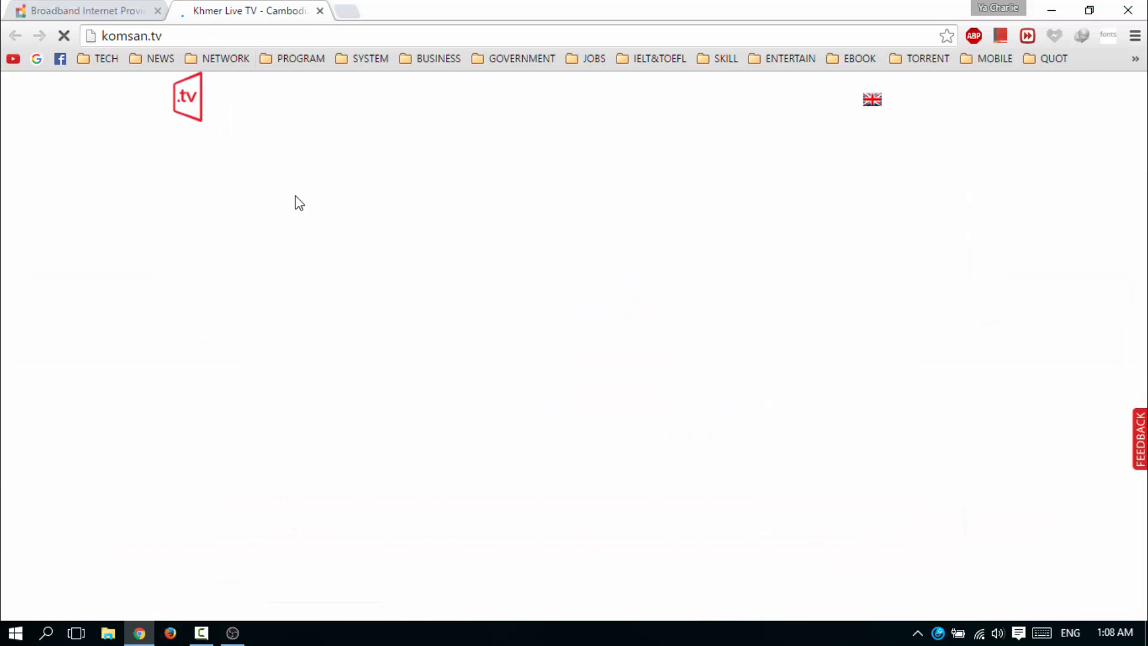
scroll(374, 332, down, 3)
scroll(375, 332, down, 2)
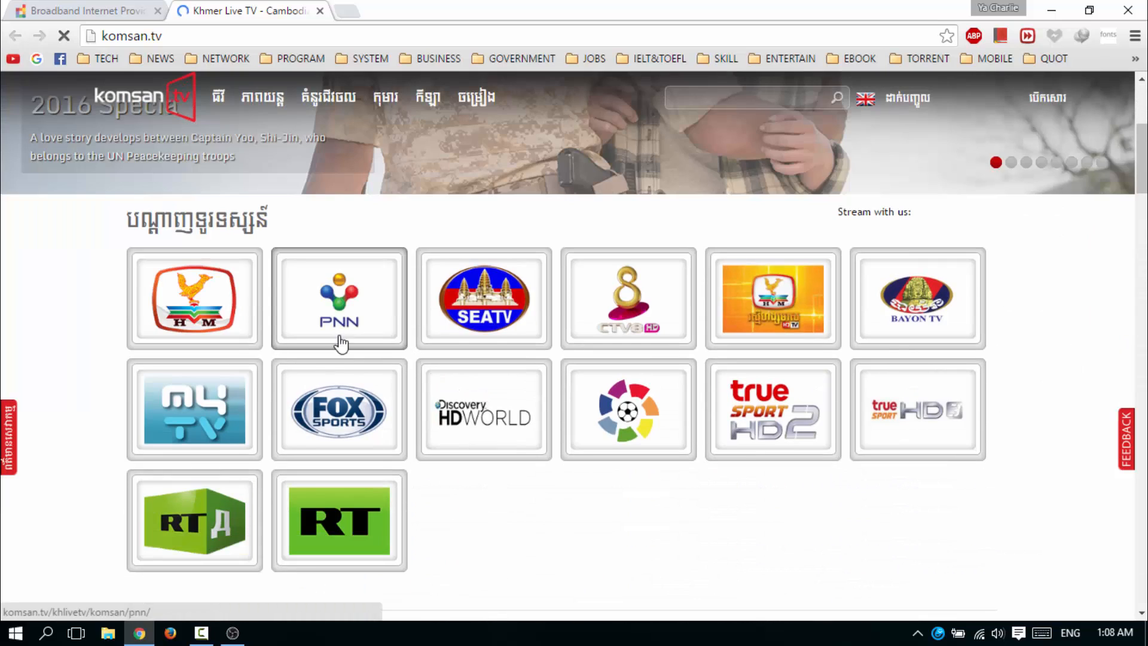
scroll(569, 474, down, 3)
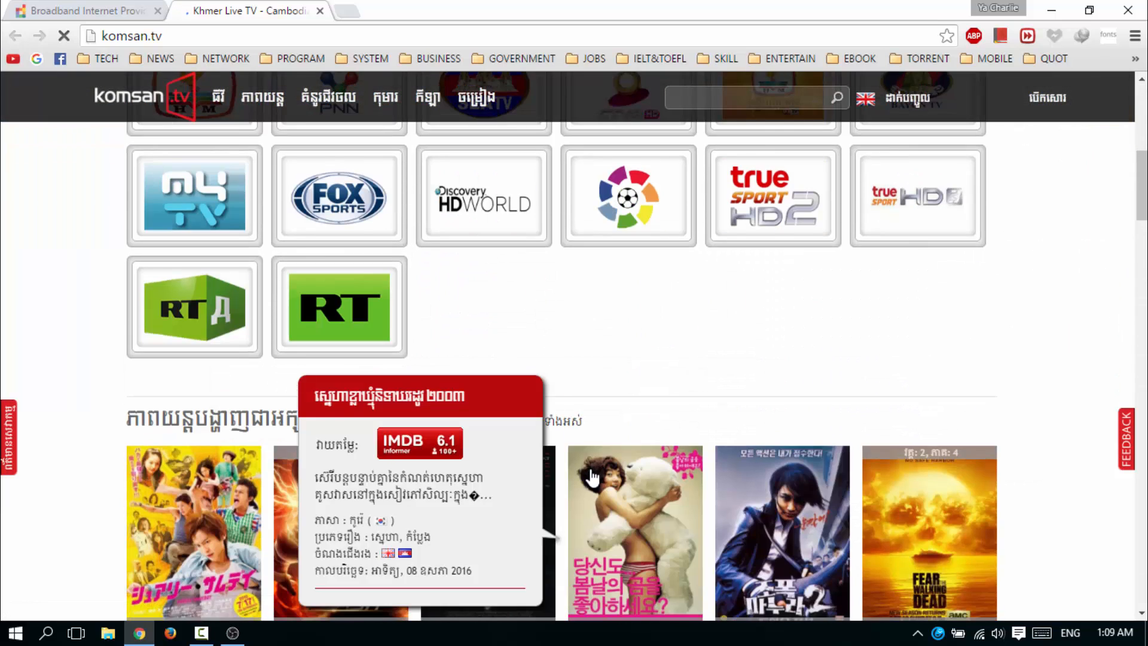
scroll(601, 466, up, 3)
click(627, 386)
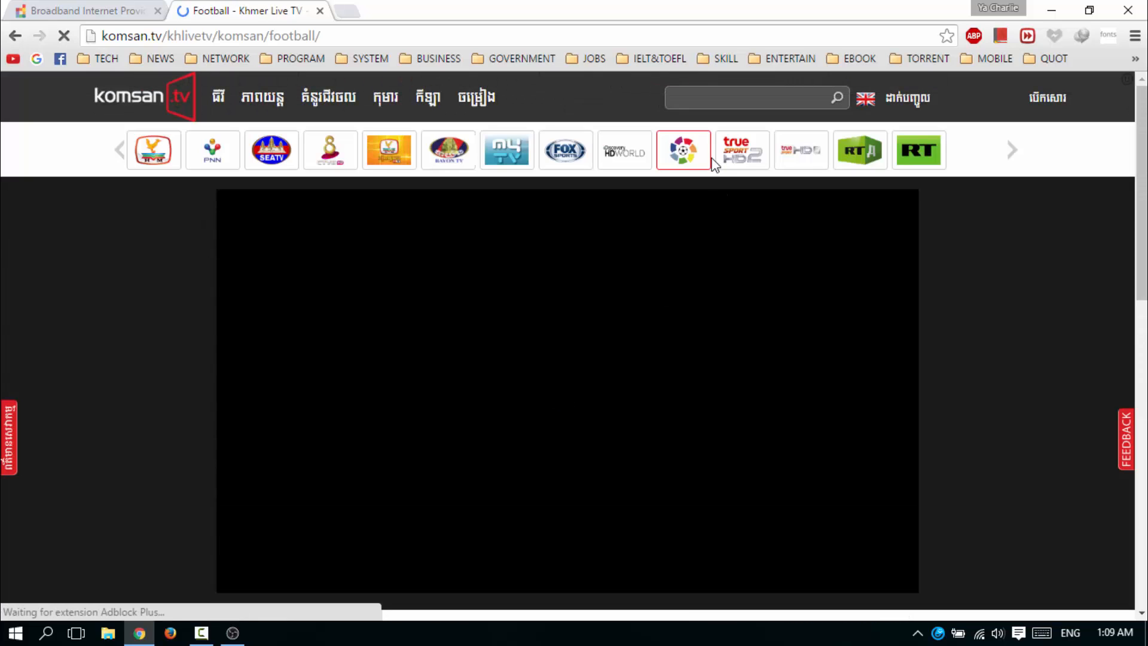
click(741, 158)
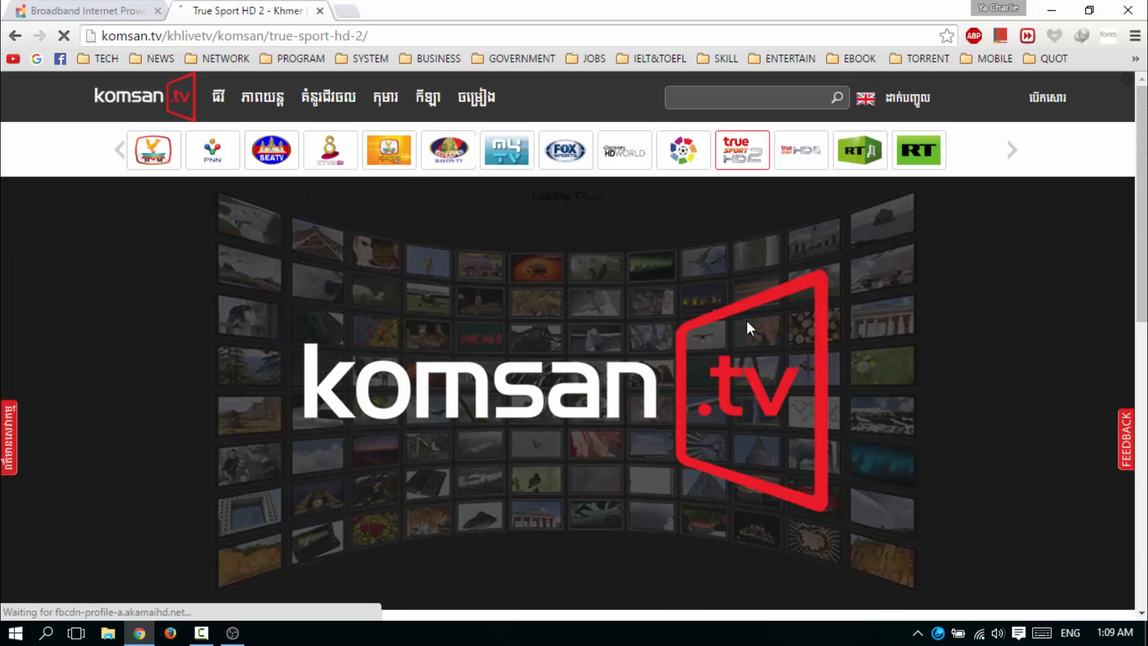
View the True Sport HD 2 stream in full screen, return to the page and pause playback
scroll(770, 342, down, 1)
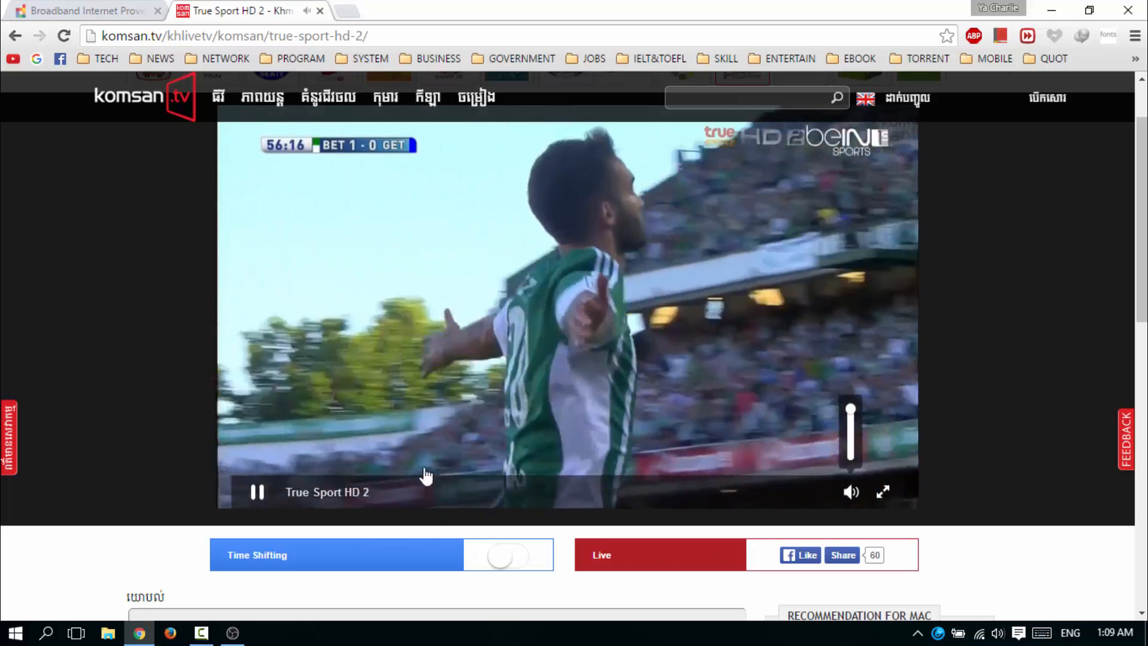
click(884, 489)
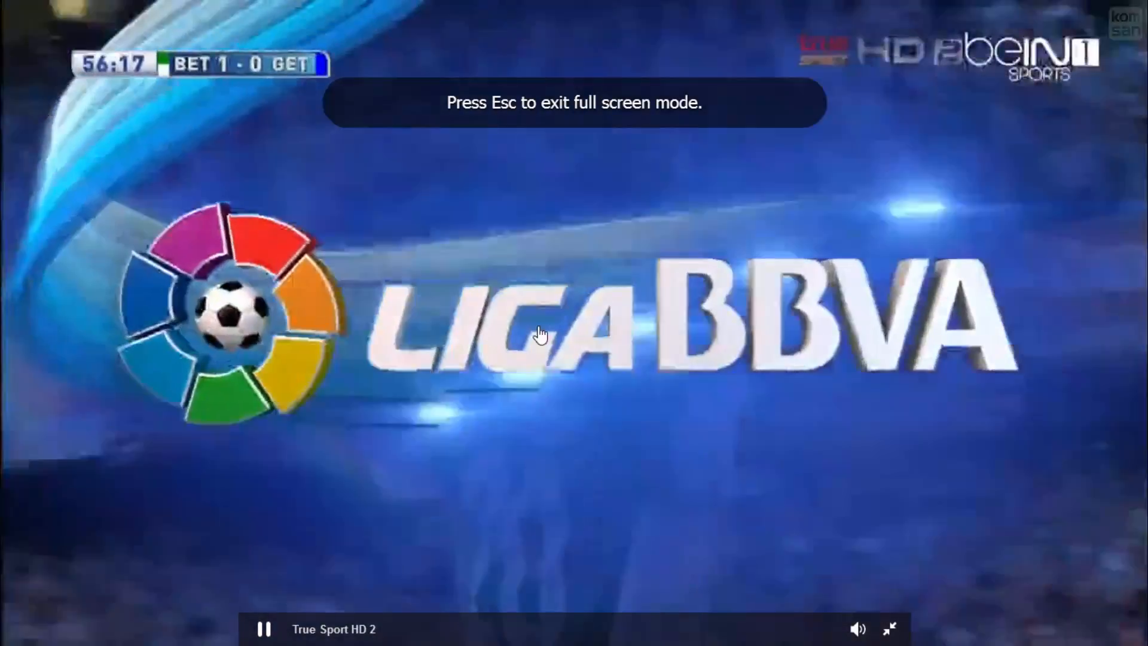
key(Escape)
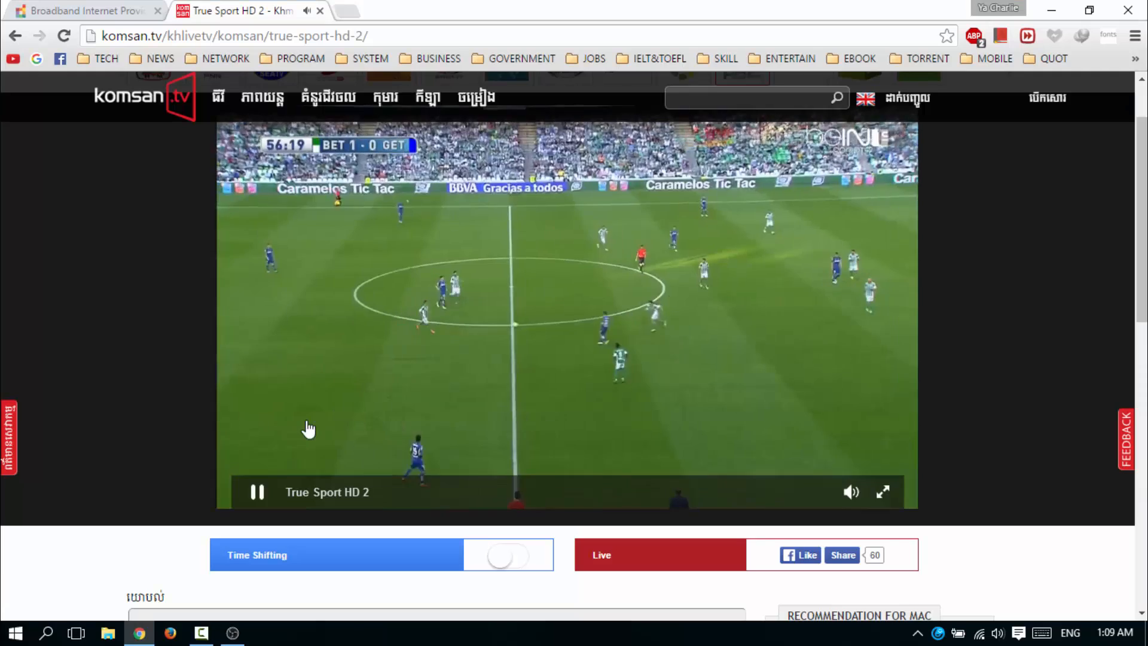
click(258, 490)
Replace the komsan.tv and Digi tabs with a new tab and open the AnCMS Systems bookmark from the Live Stream folder
click(320, 10)
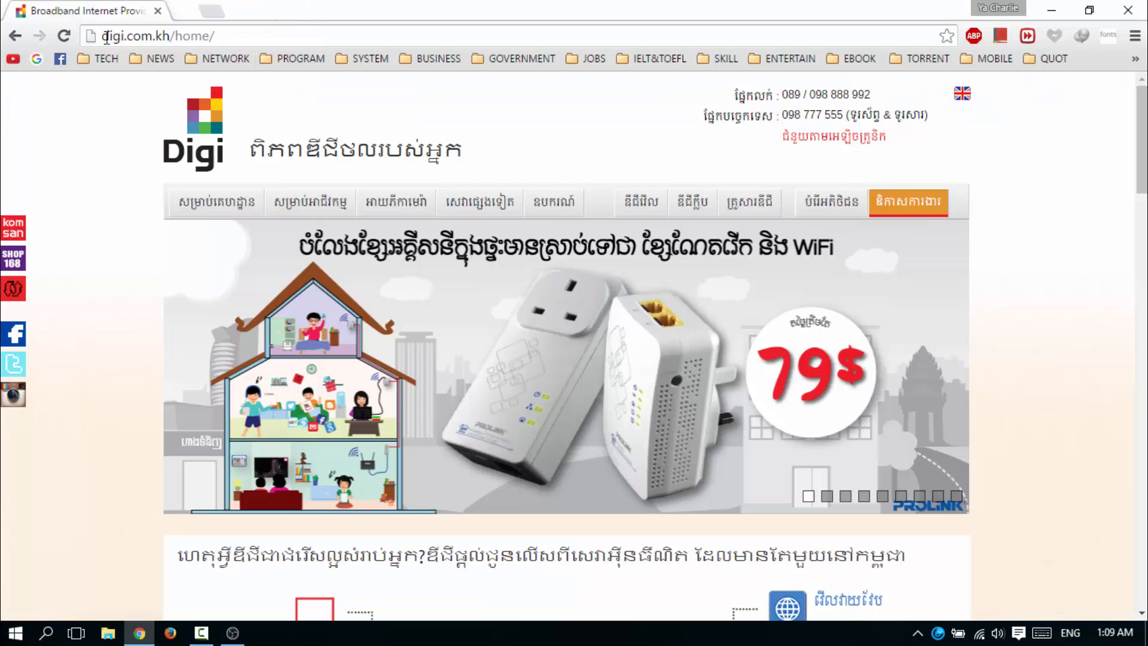
click(178, 13)
click(158, 10)
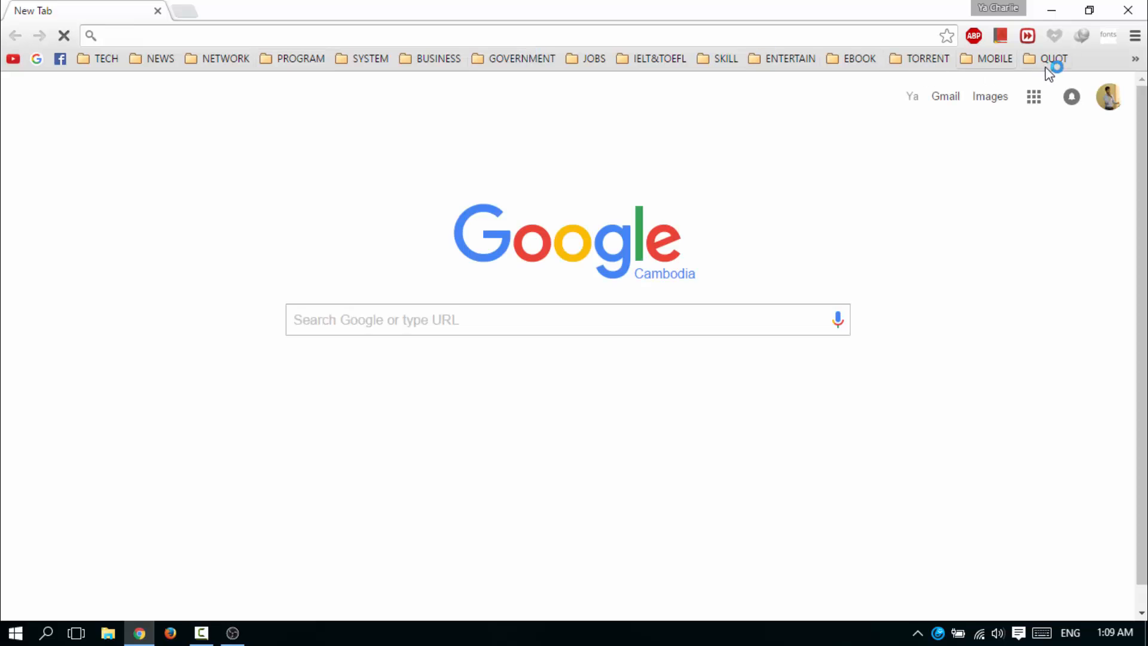
click(1134, 59)
mouse_move(1091, 163)
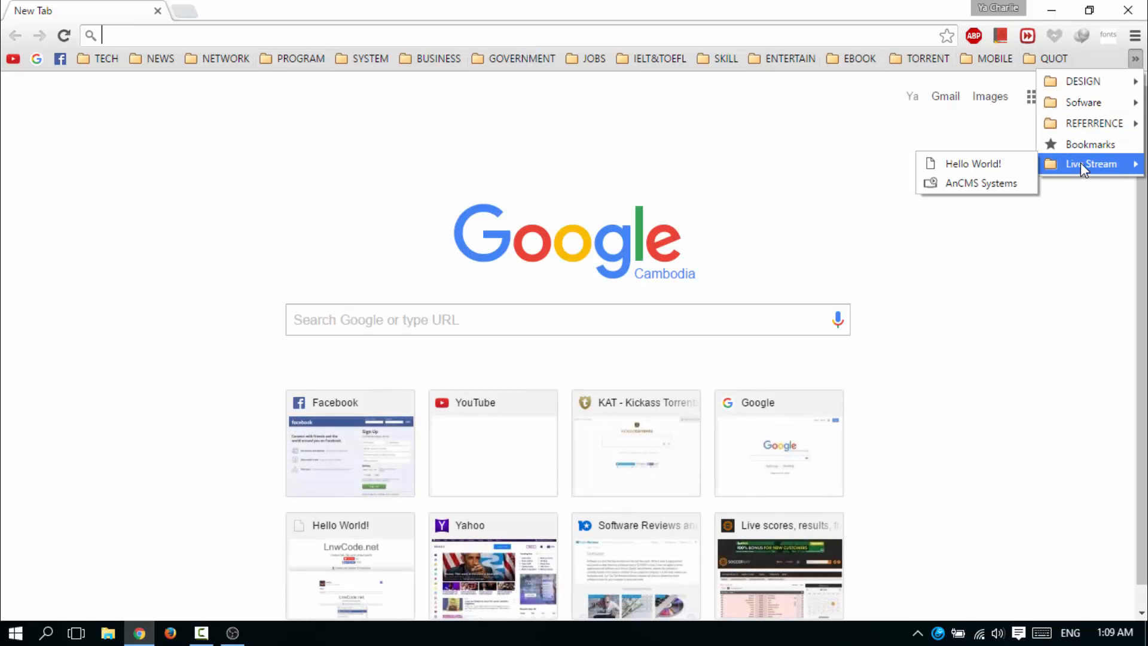
click(952, 184)
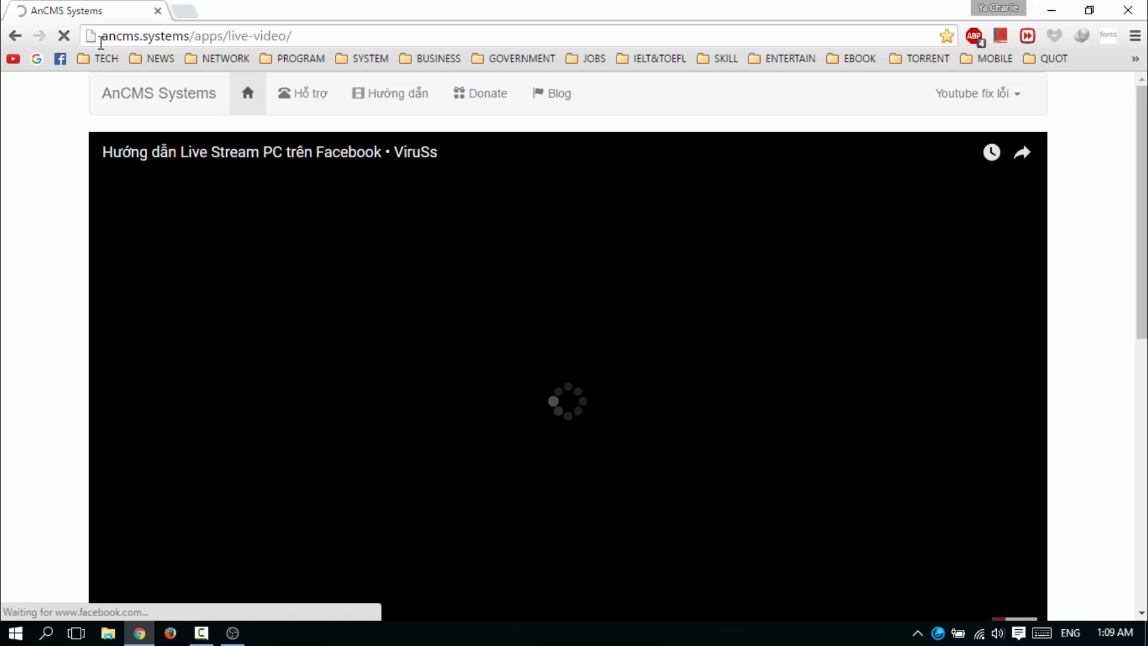
Begin a Facebook live stream from the AnCMS Systems page, choosing to share it on your own Timeline
scroll(467, 287, down, 2)
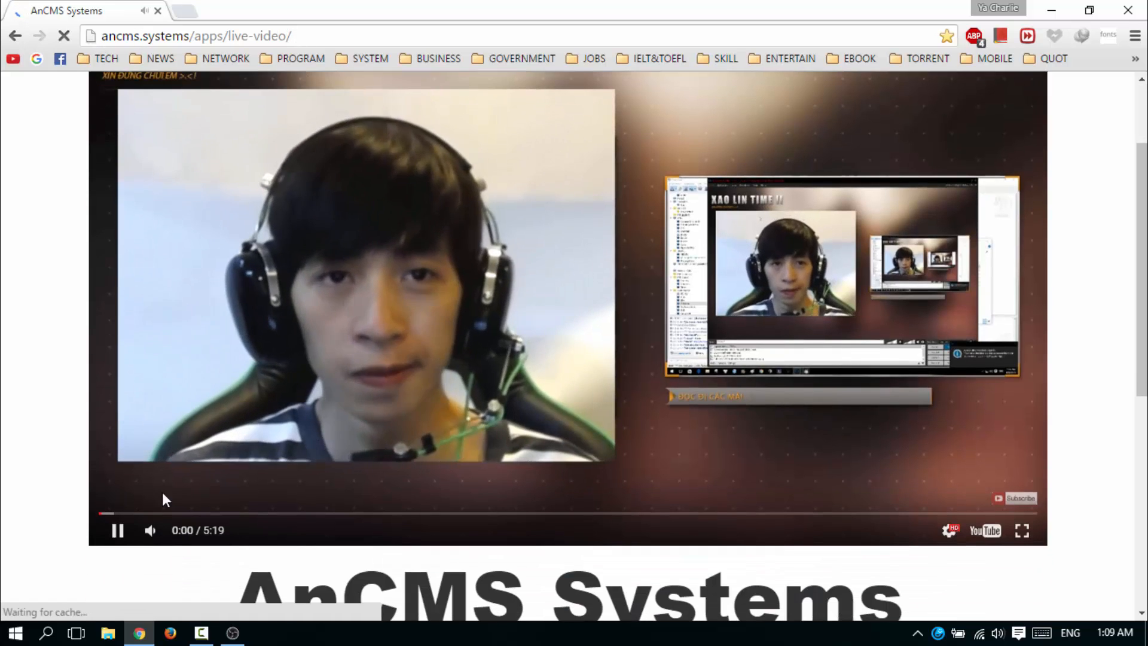
scroll(165, 499, down, 1)
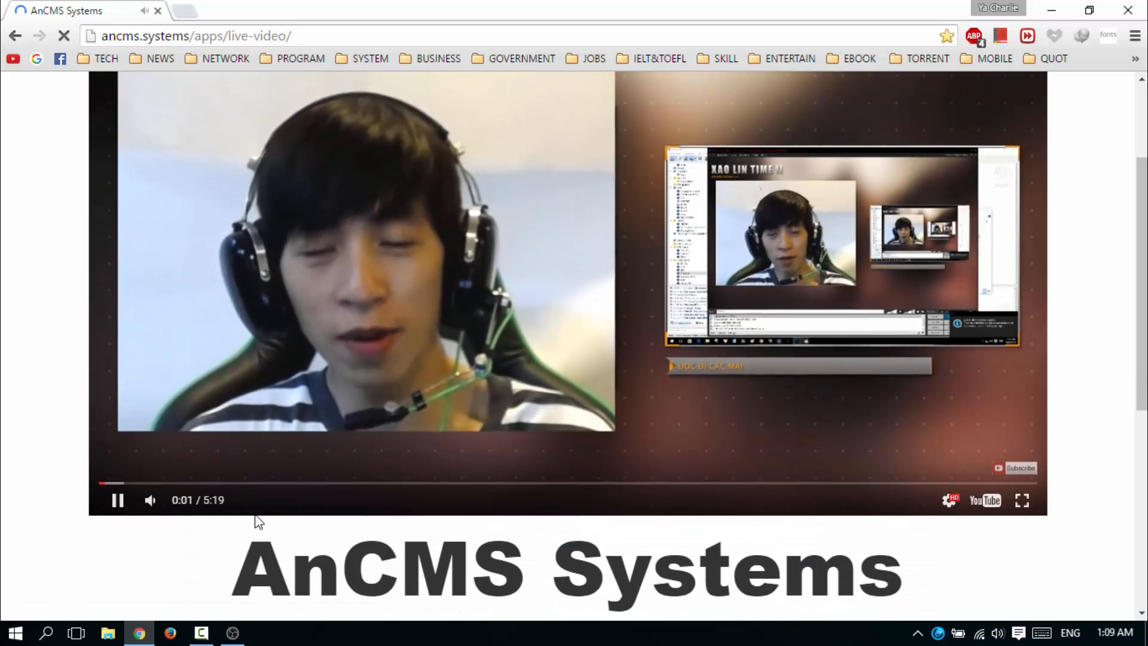
scroll(518, 538, down, 6)
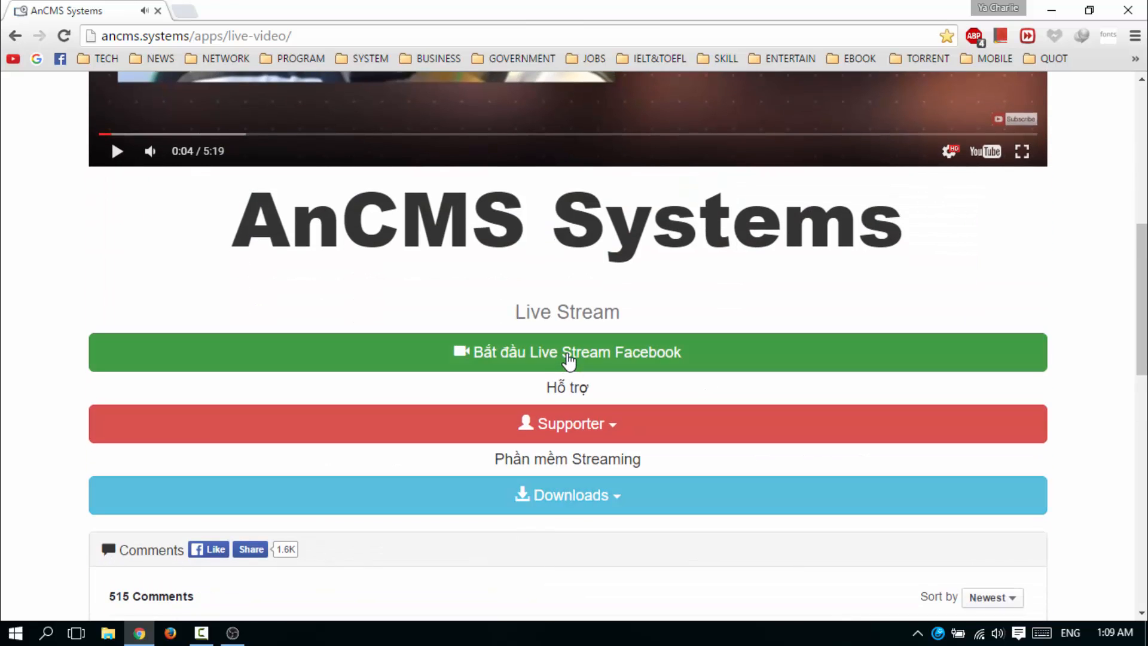
click(569, 356)
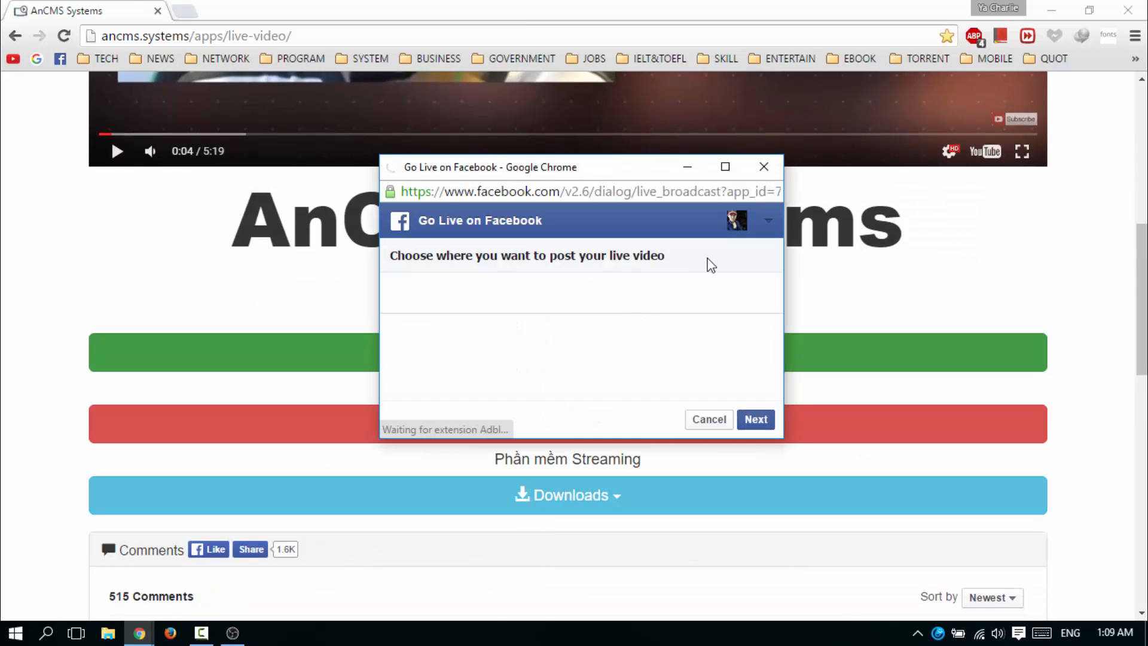
click(725, 167)
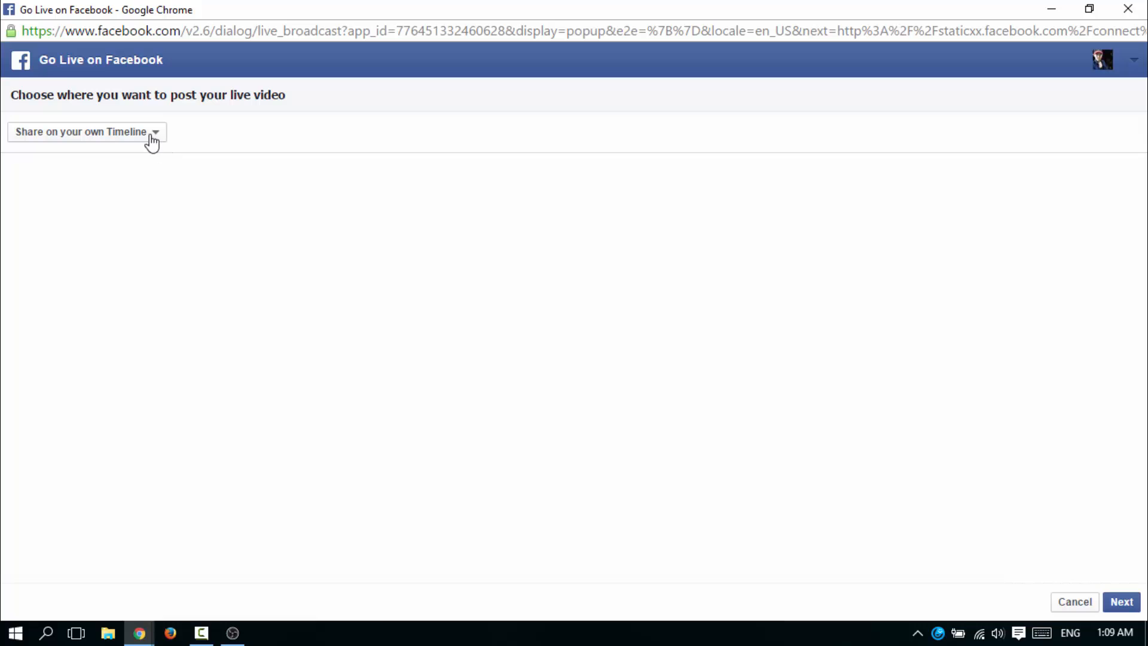
click(1113, 605)
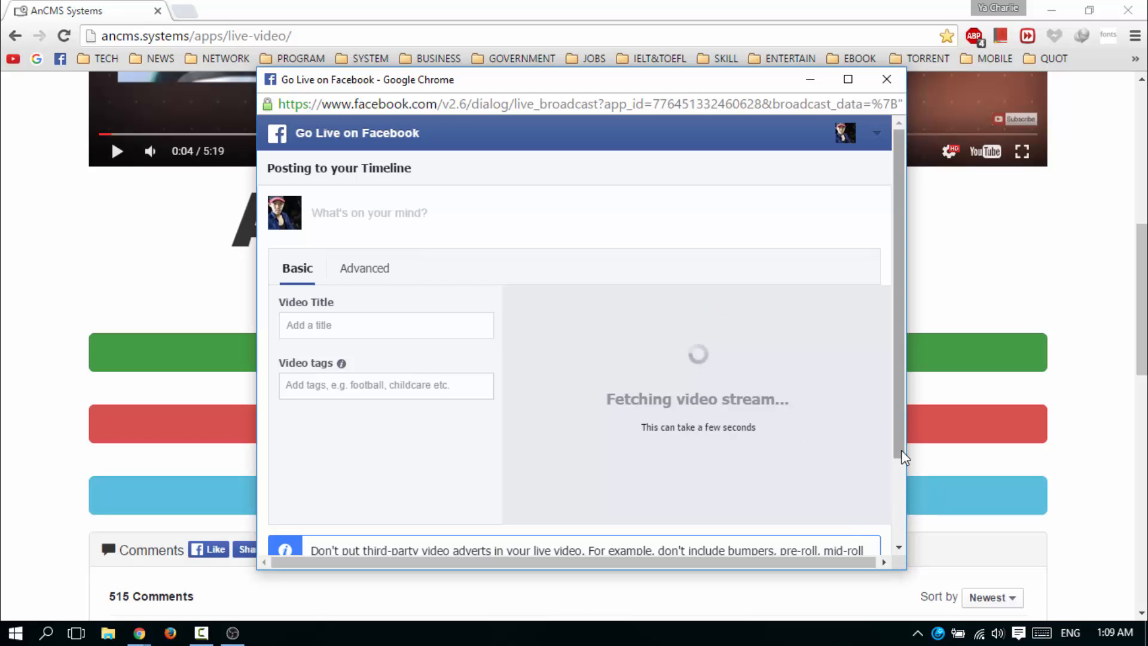
Widen the Go Live window to examine the server URL and stream key fields, and leave the post unfinished
drag(906, 450, 1034, 466)
scroll(959, 474, down, 2)
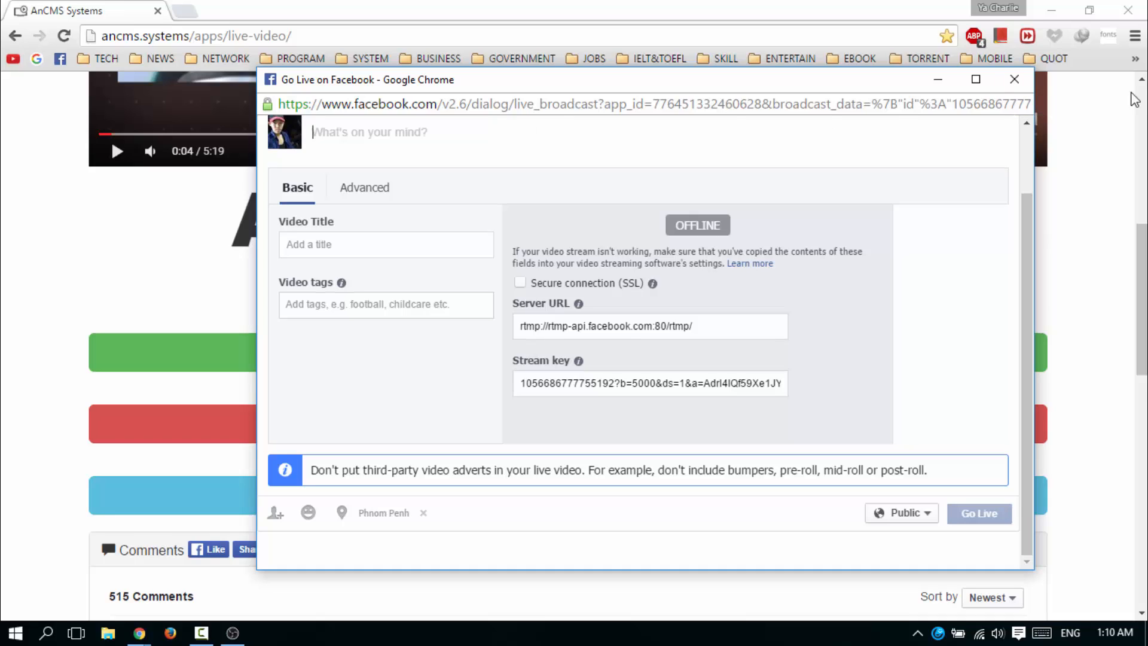
click(1016, 87)
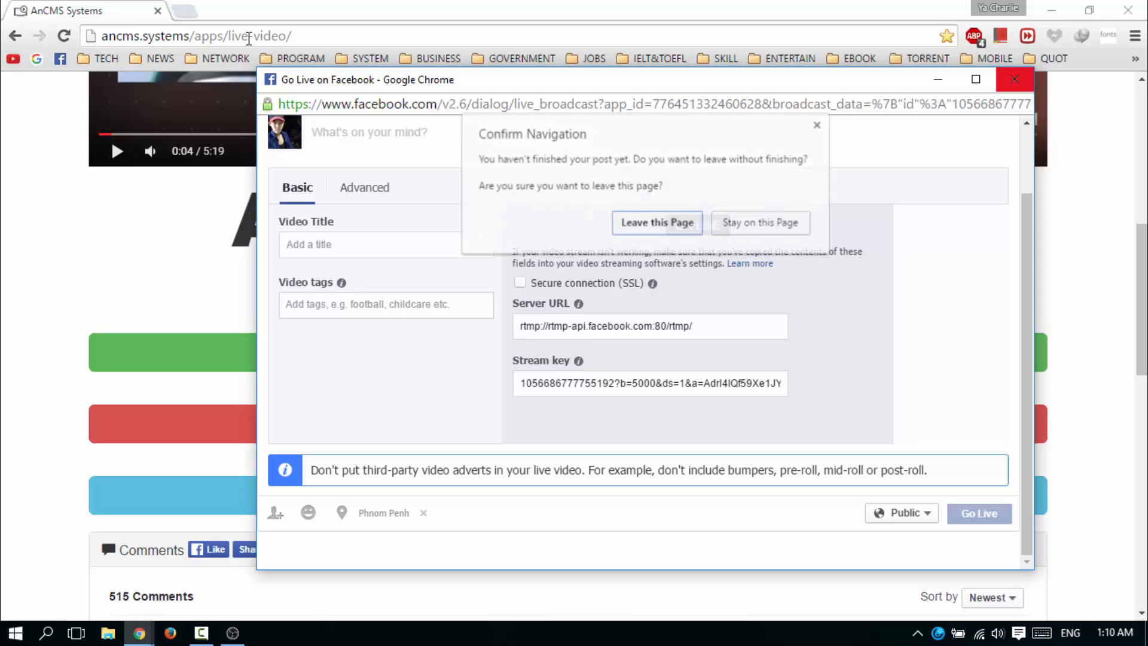
click(648, 230)
Close the AnCMS Systems page and the browser, refresh the desktop, and switch to OBS Studio
click(184, 11)
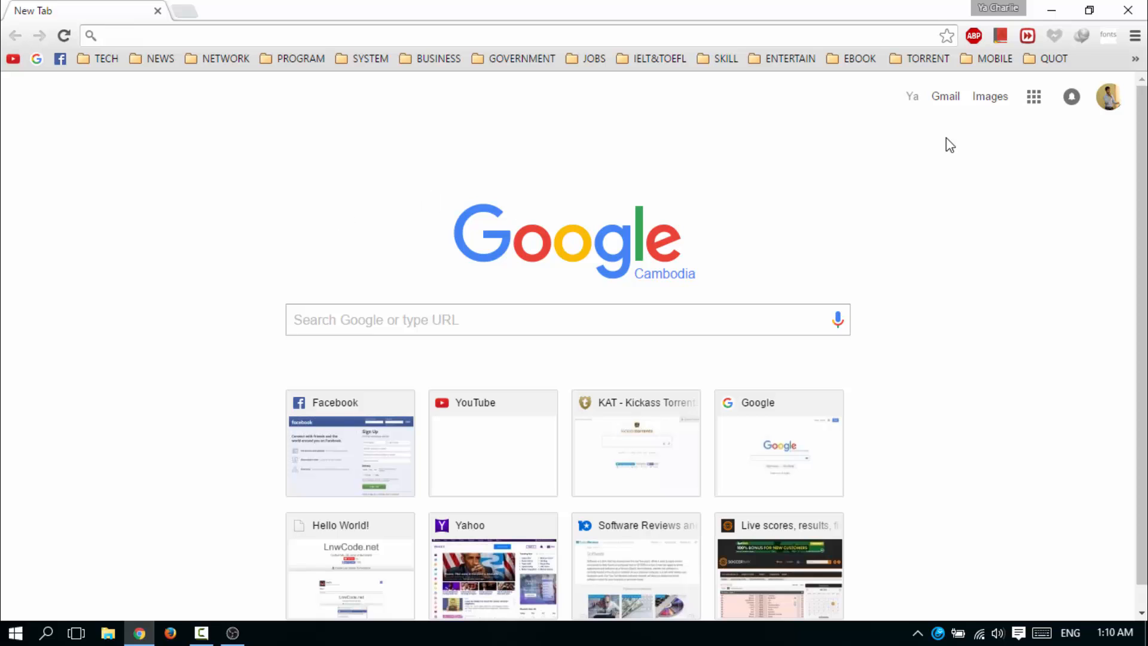
click(1127, 10)
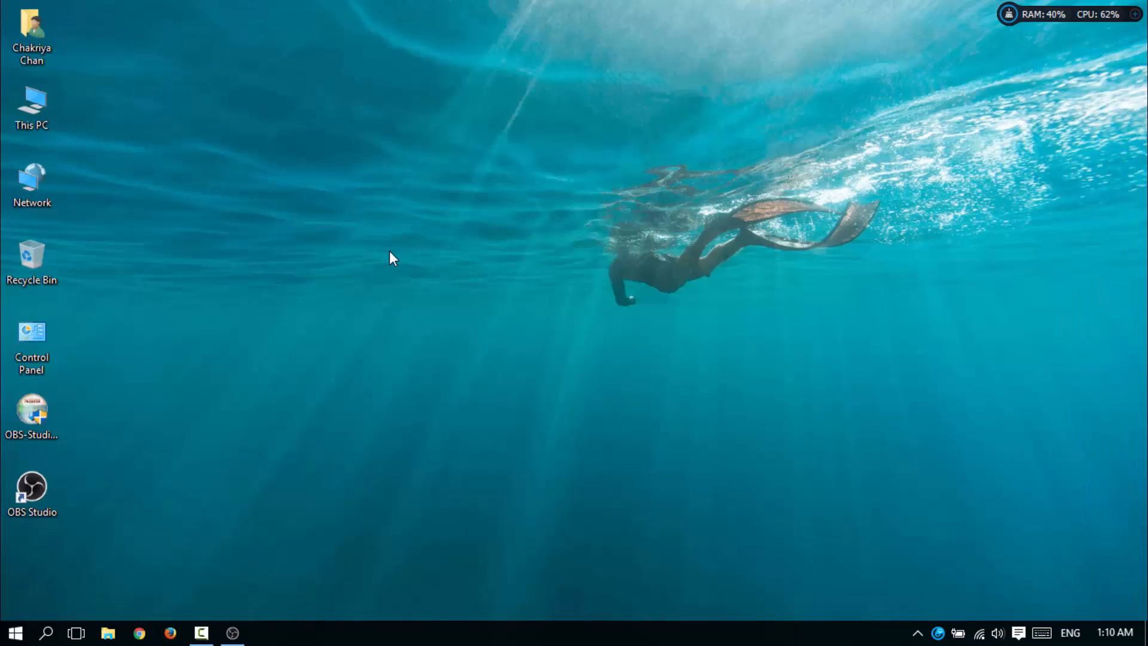
right_click(389, 250)
click(441, 341)
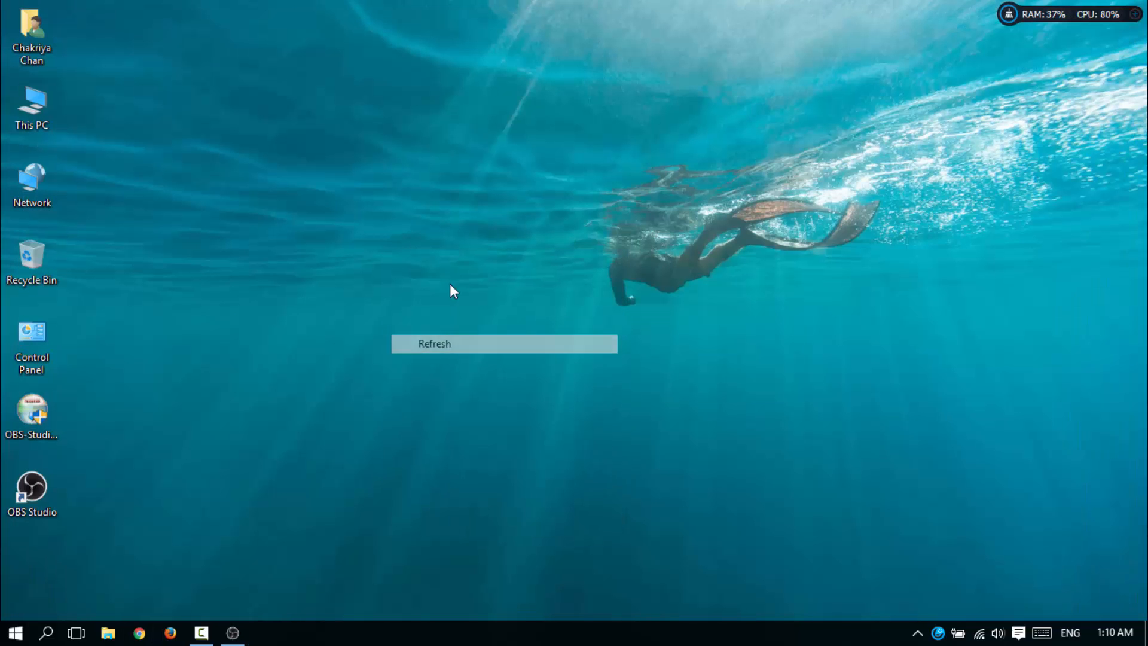
click(232, 632)
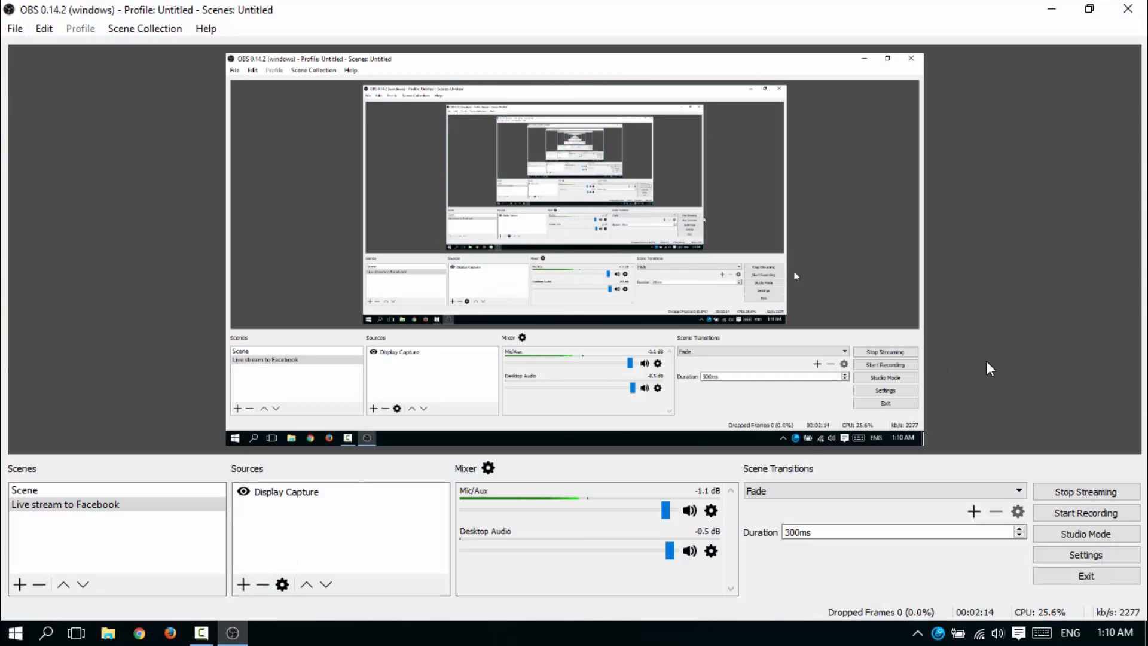